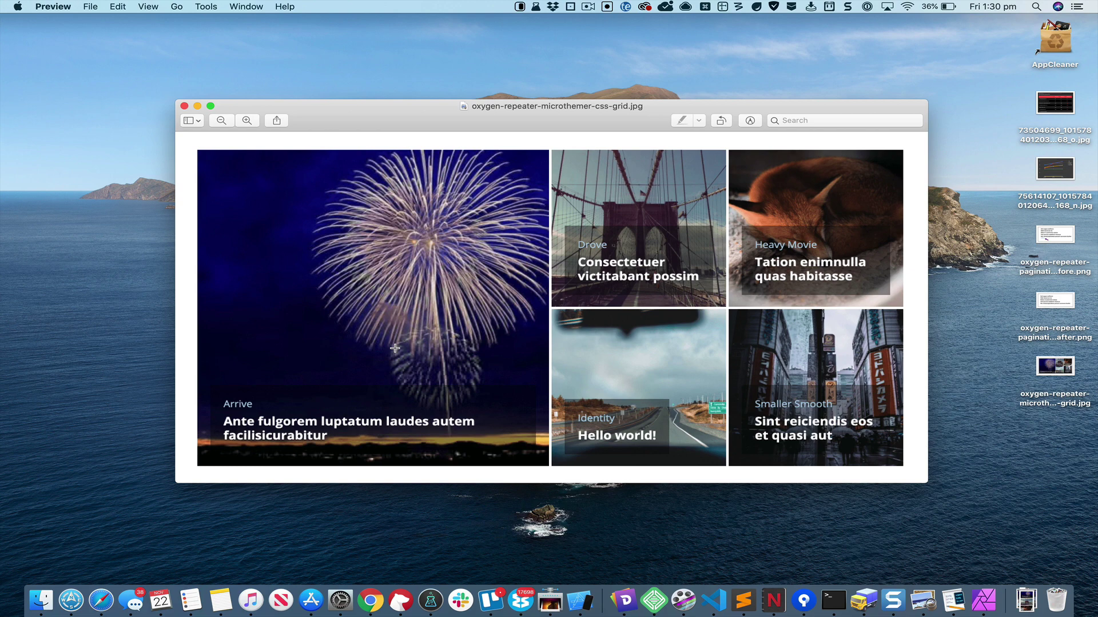
Step: Leave the grid mock-up in Preview and bring the Oxygen builder in Chrome to the front
key(super+Tab)
key(super+Tab)
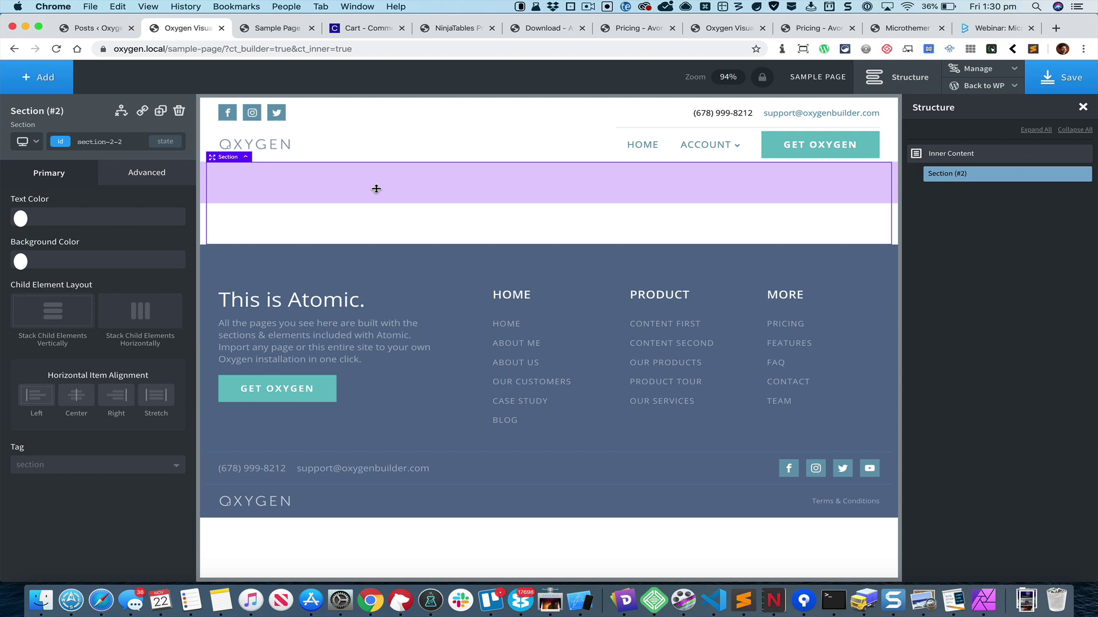
Step: Insert a Repeater (#225) into the empty section using the 'rep' component search
click(52, 87)
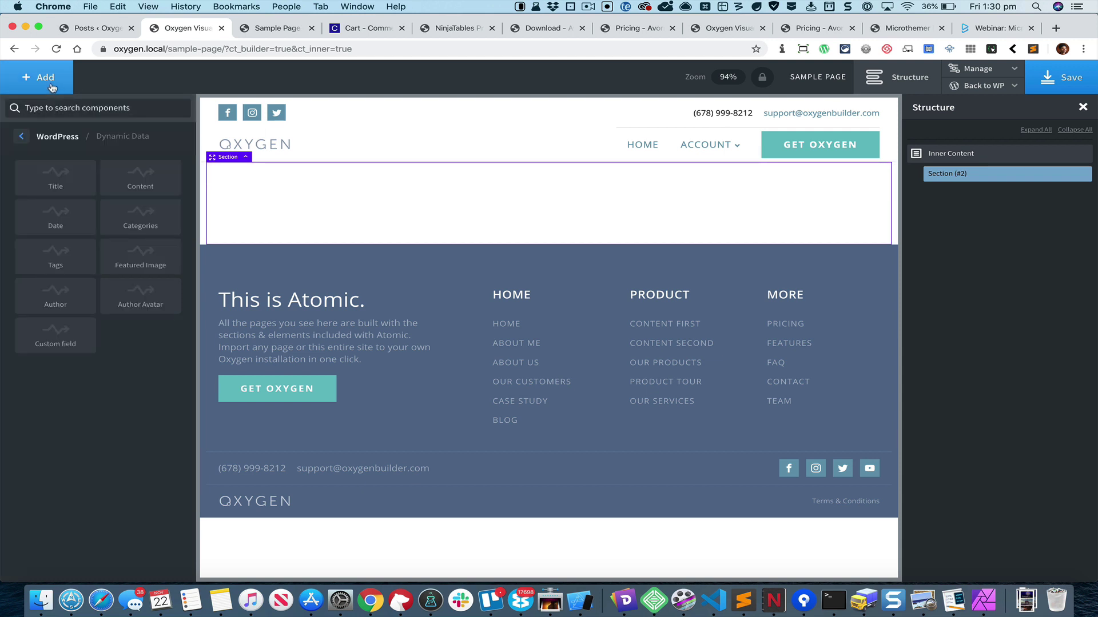
text(rep)
key(Return)
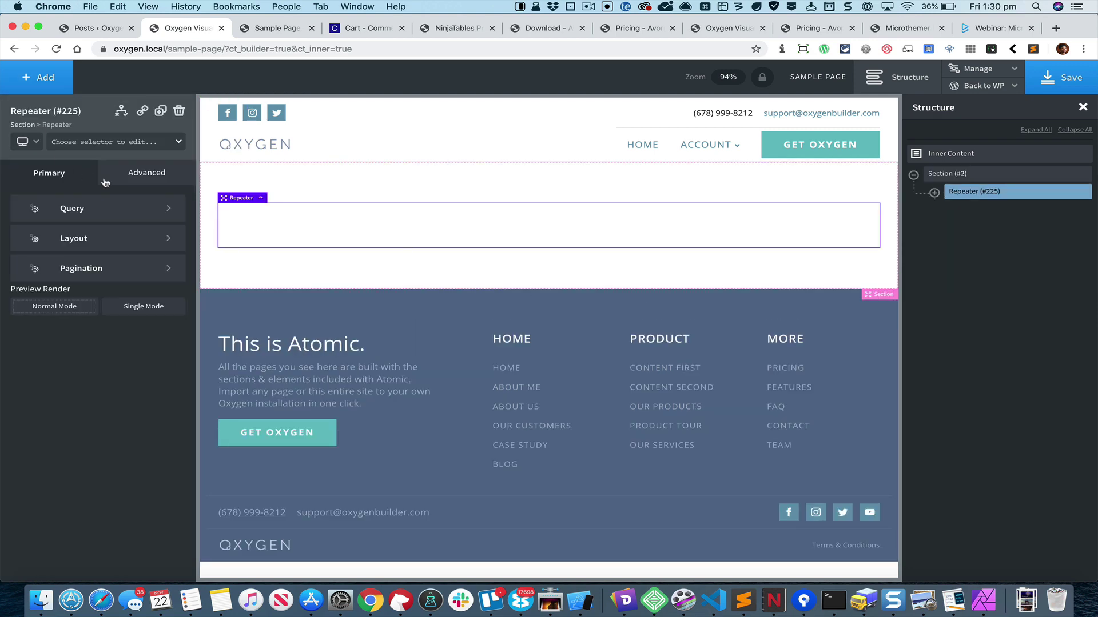
Step: Give the Repeater a custom query for post type 'post' at 5 posts per page, and apply it
click(142, 216)
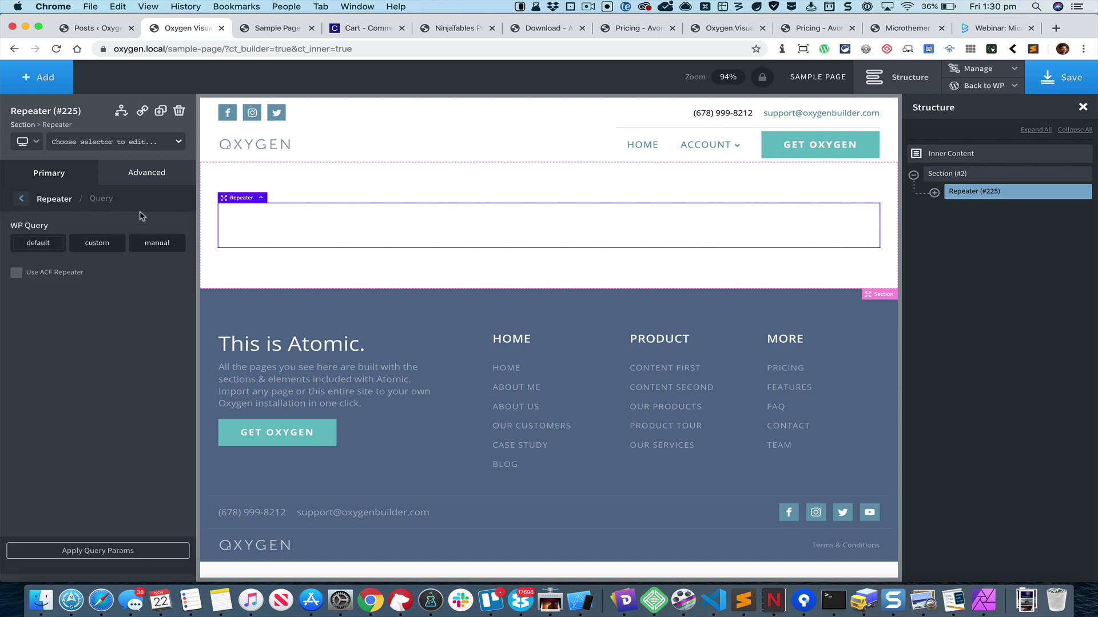
click(107, 249)
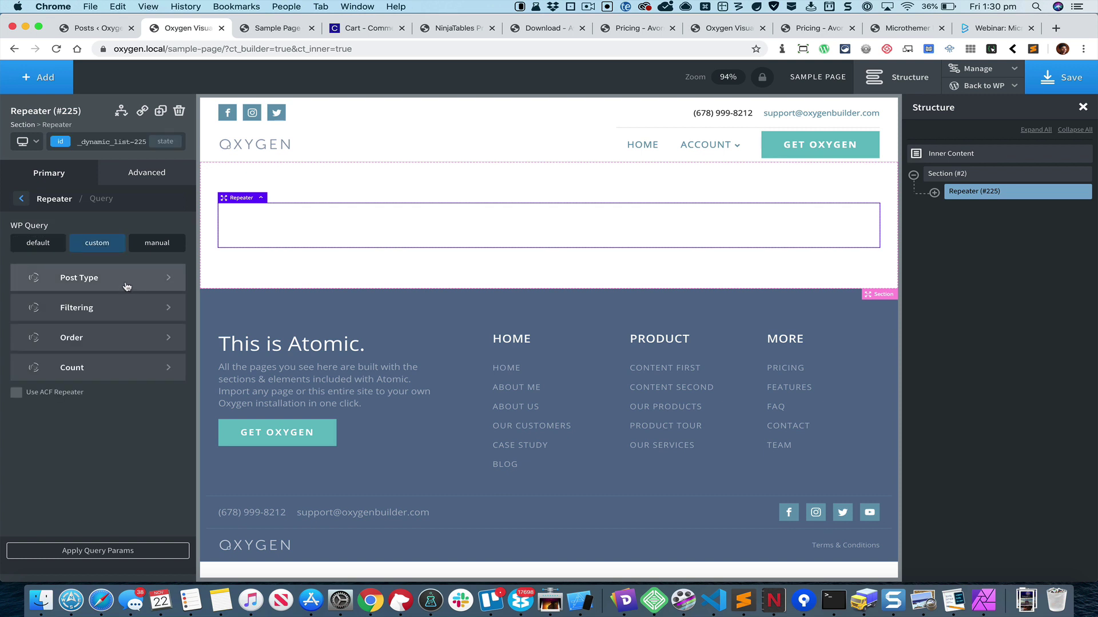
click(127, 286)
click(104, 252)
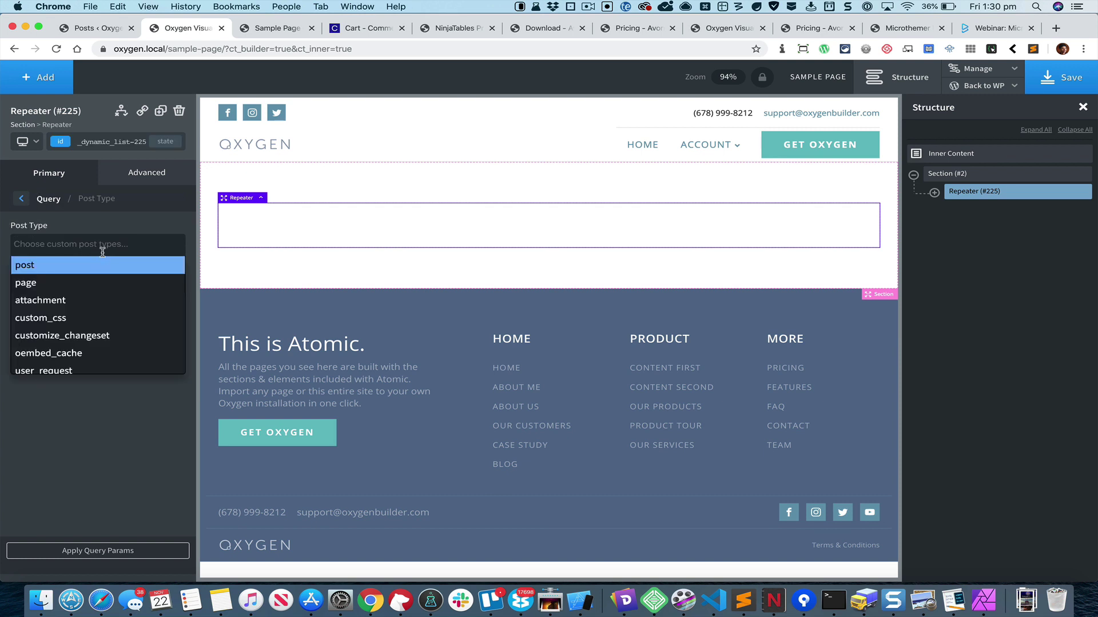
click(104, 266)
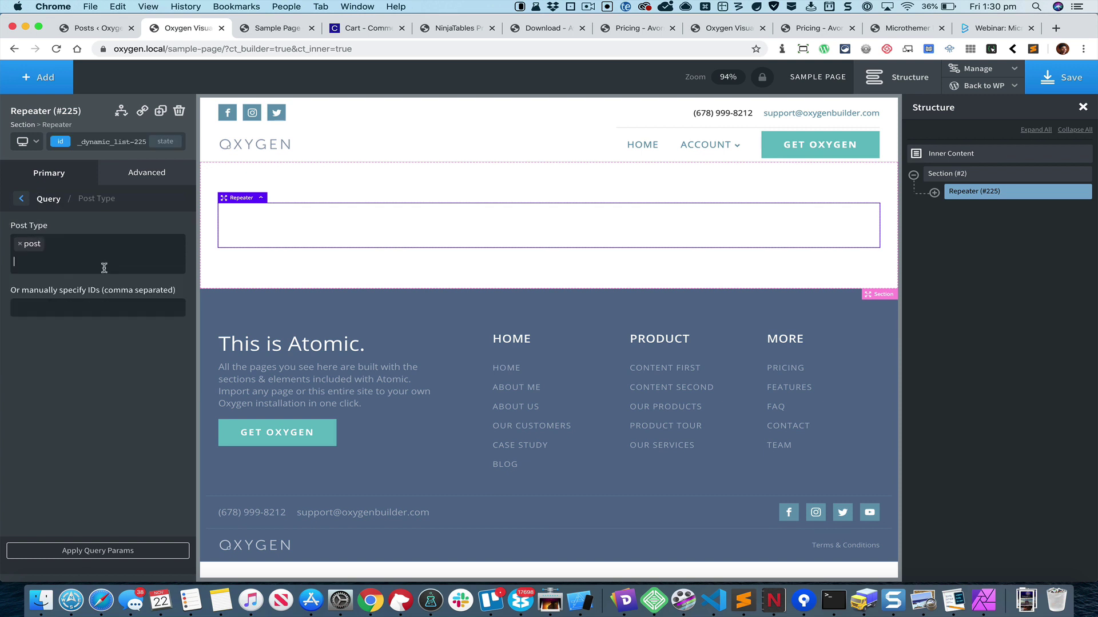
click(24, 201)
click(113, 365)
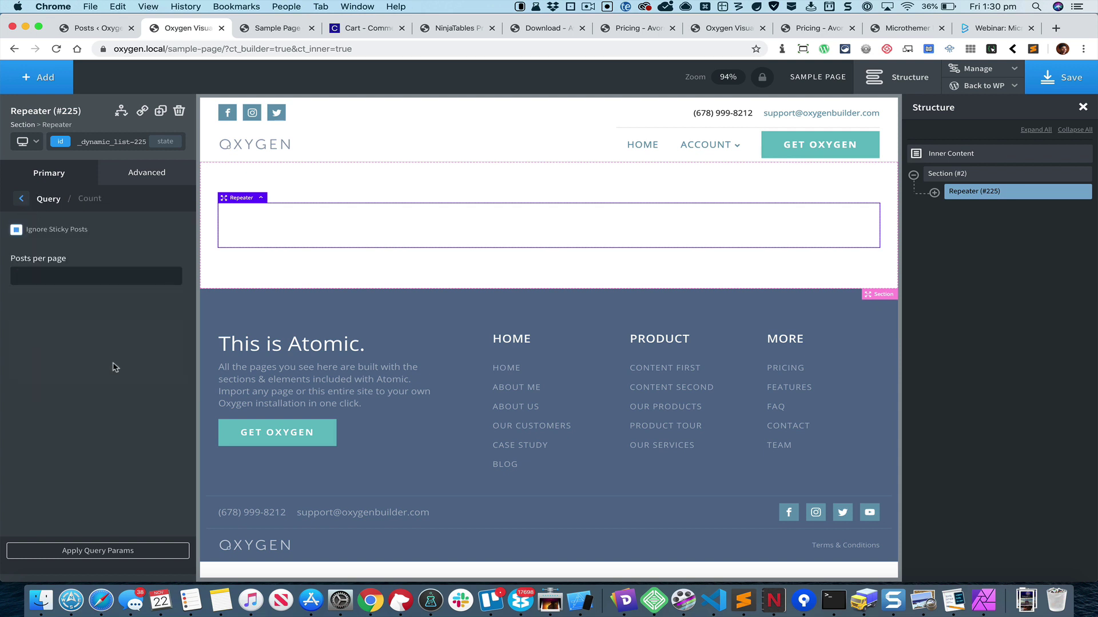
click(91, 276)
text(5)
click(147, 553)
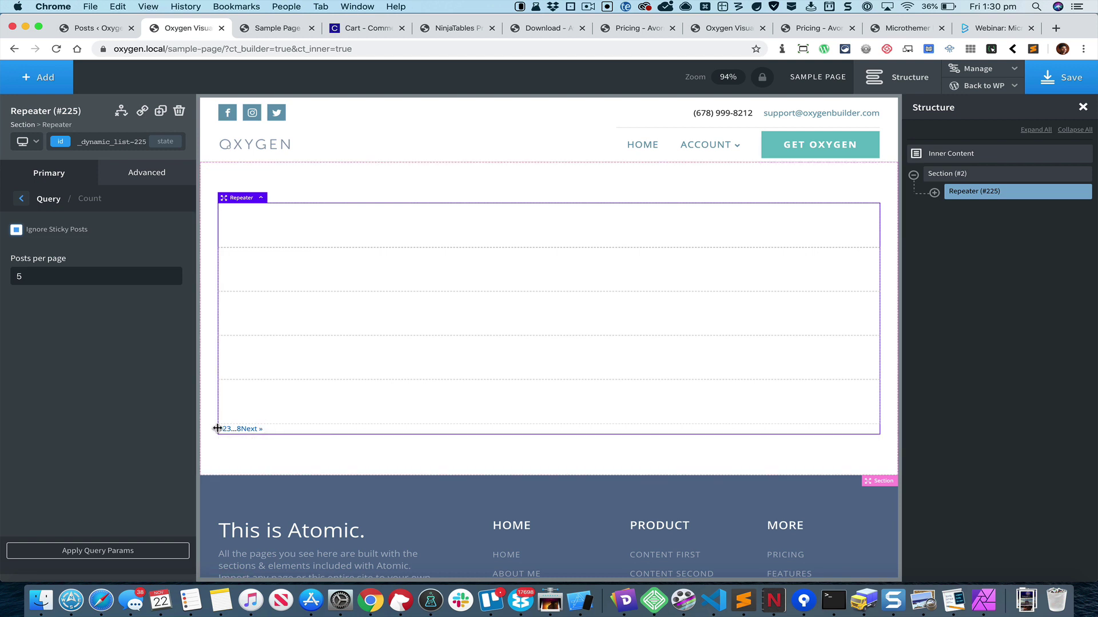
Step: Review the Repeater's pagination settings
click(25, 199)
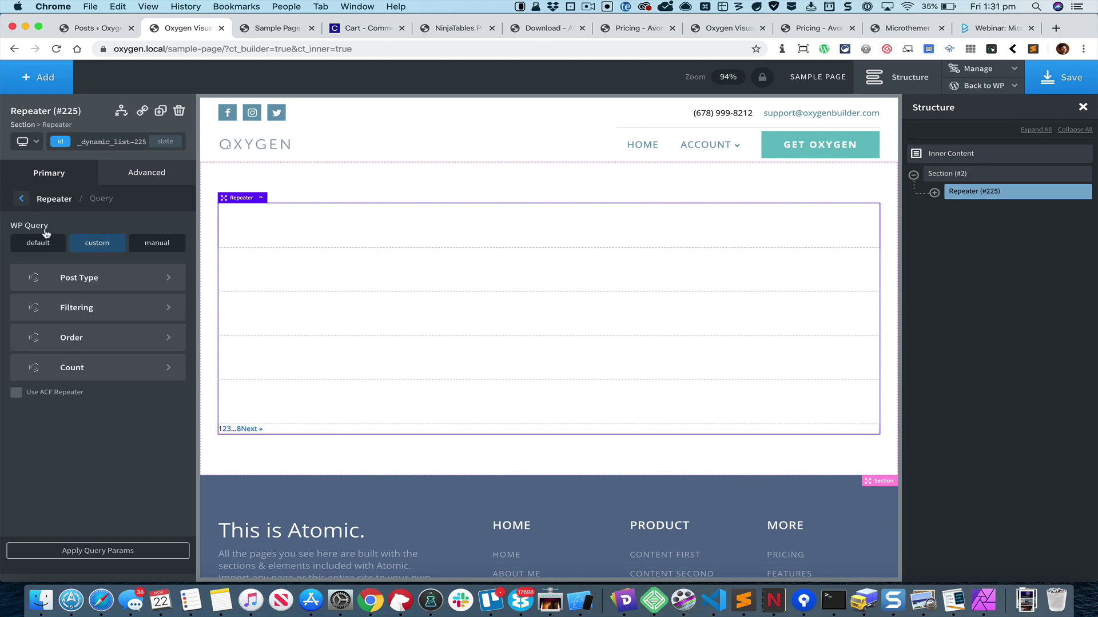
click(21, 199)
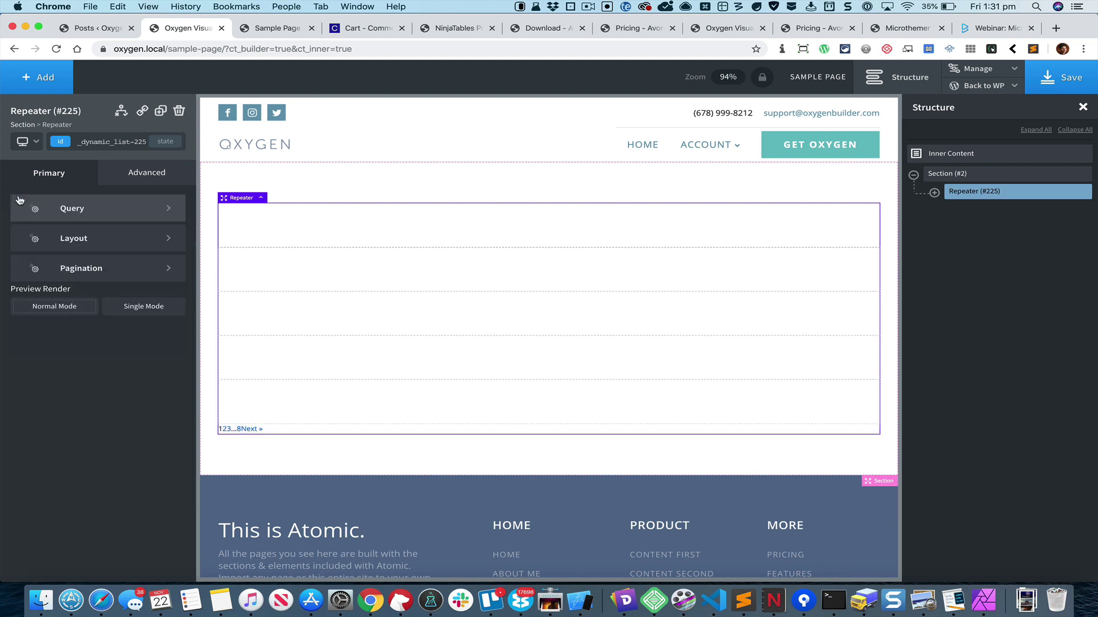
click(118, 271)
scroll(118, 271, down, 5)
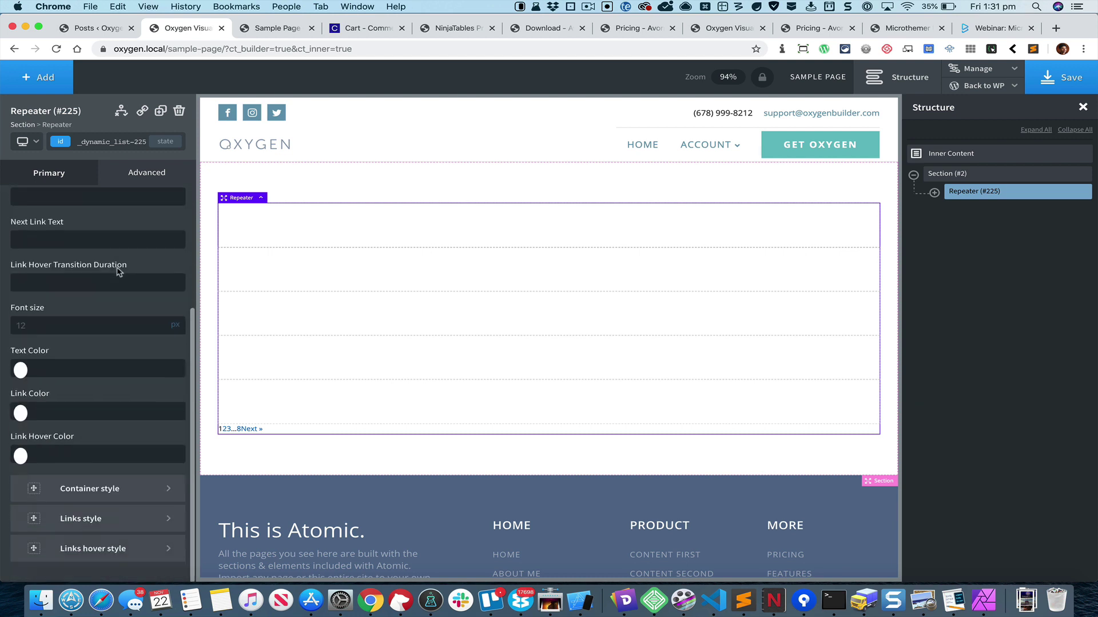
scroll(119, 272, up, 5)
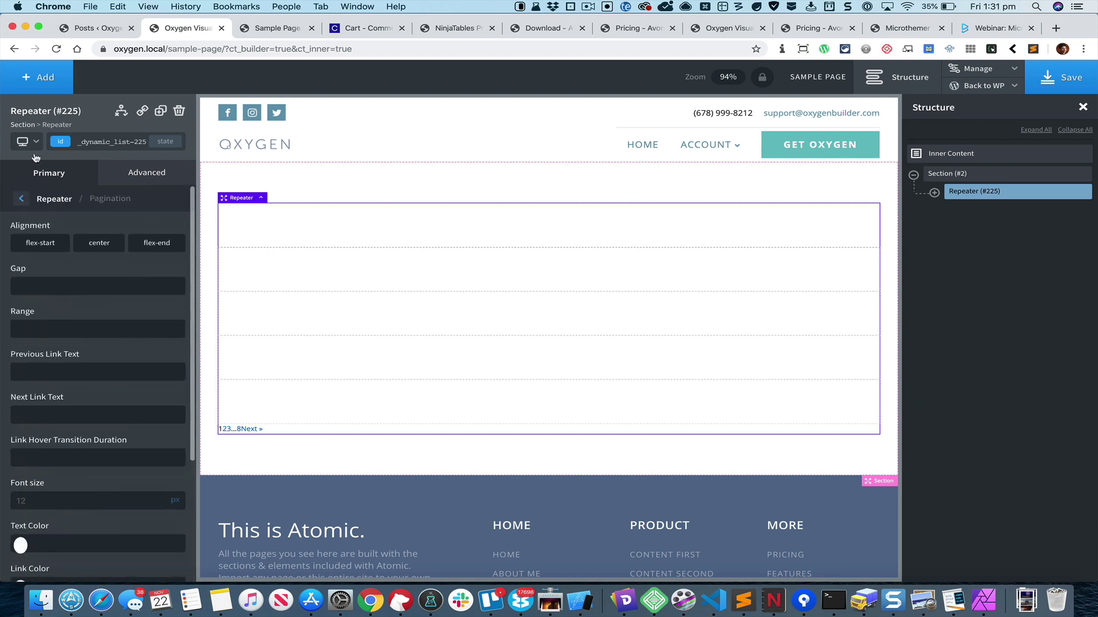
click(23, 203)
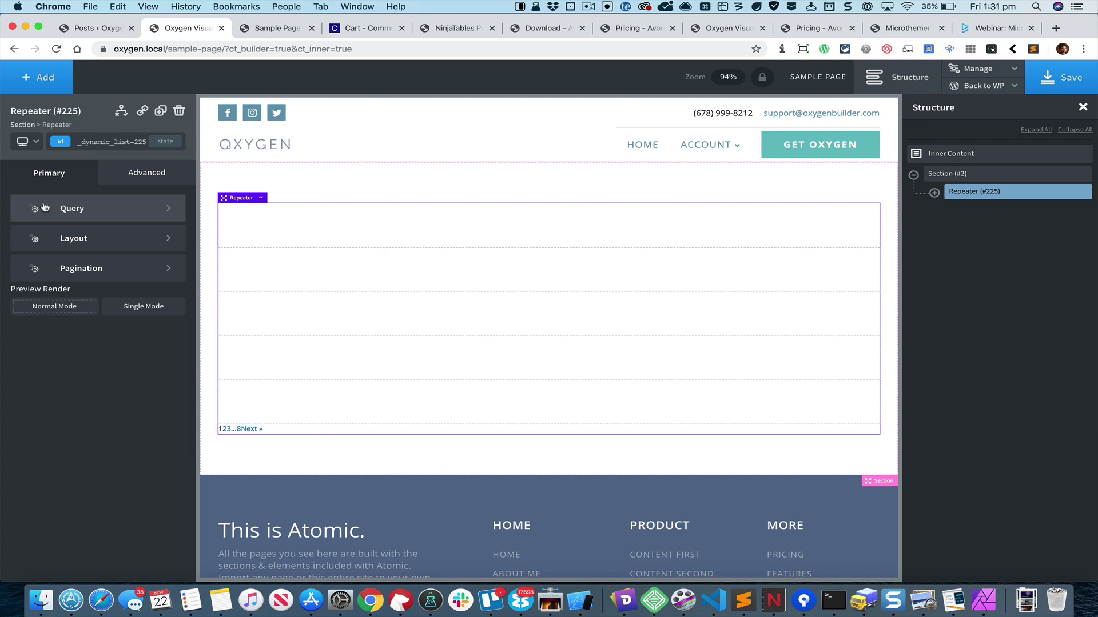
Step: Switch to a manual query 'posts_per_page=5&no_found_rows=true' and apply it
click(122, 209)
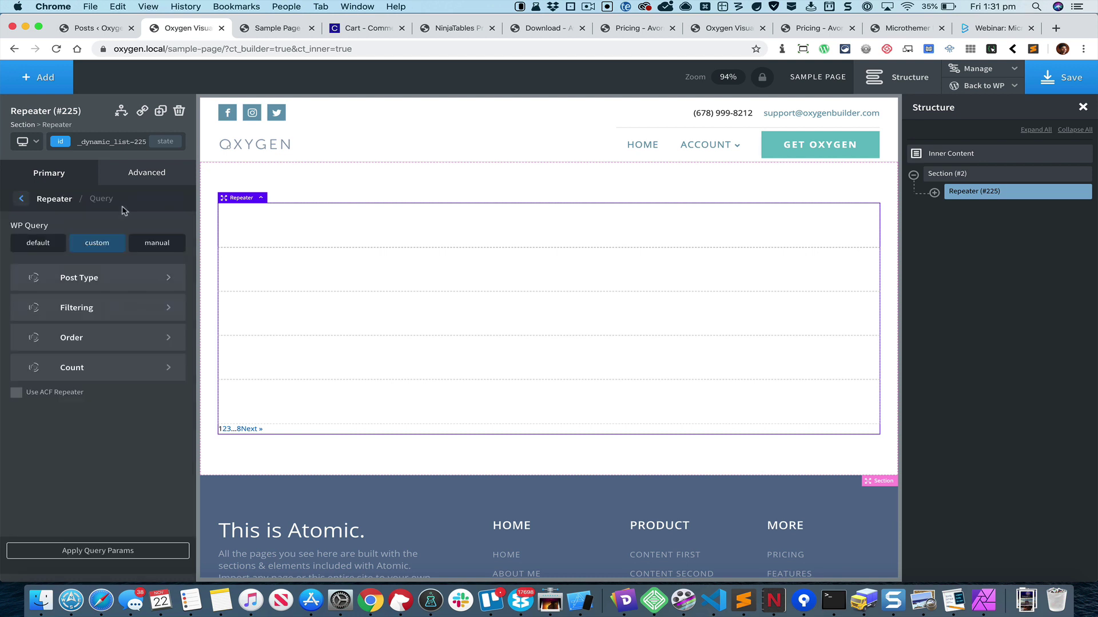
click(158, 252)
click(158, 298)
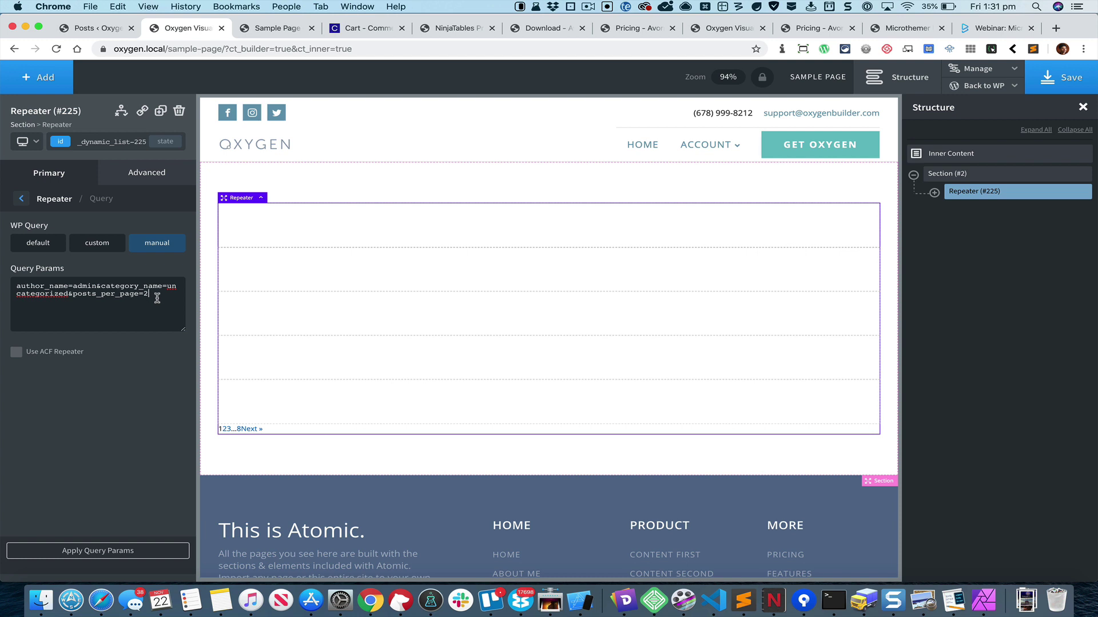
key(super+a)
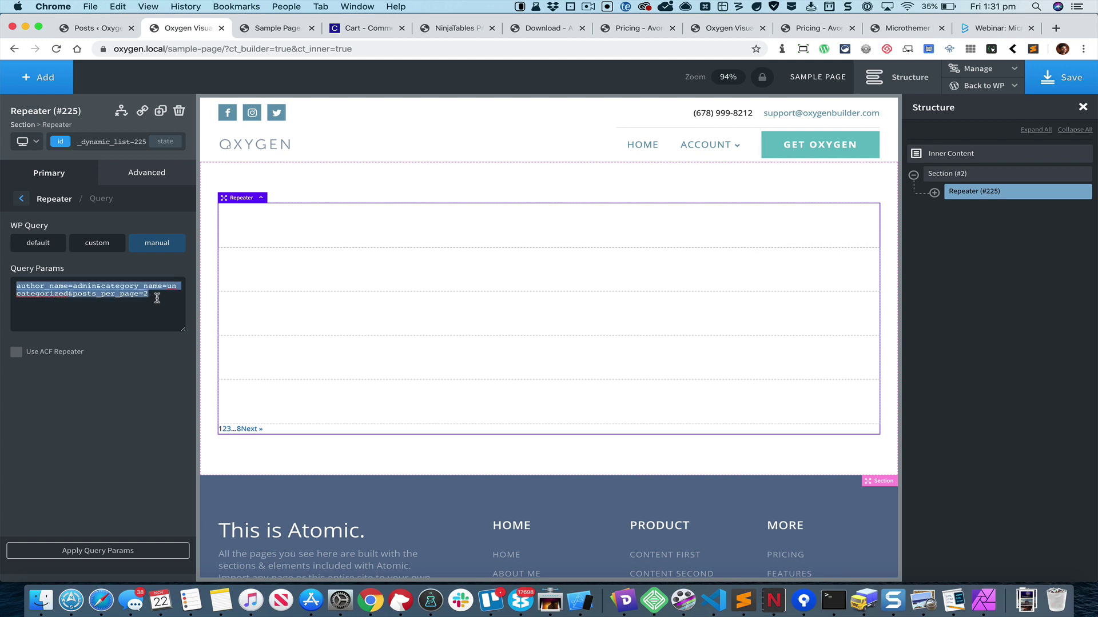
text(posts)
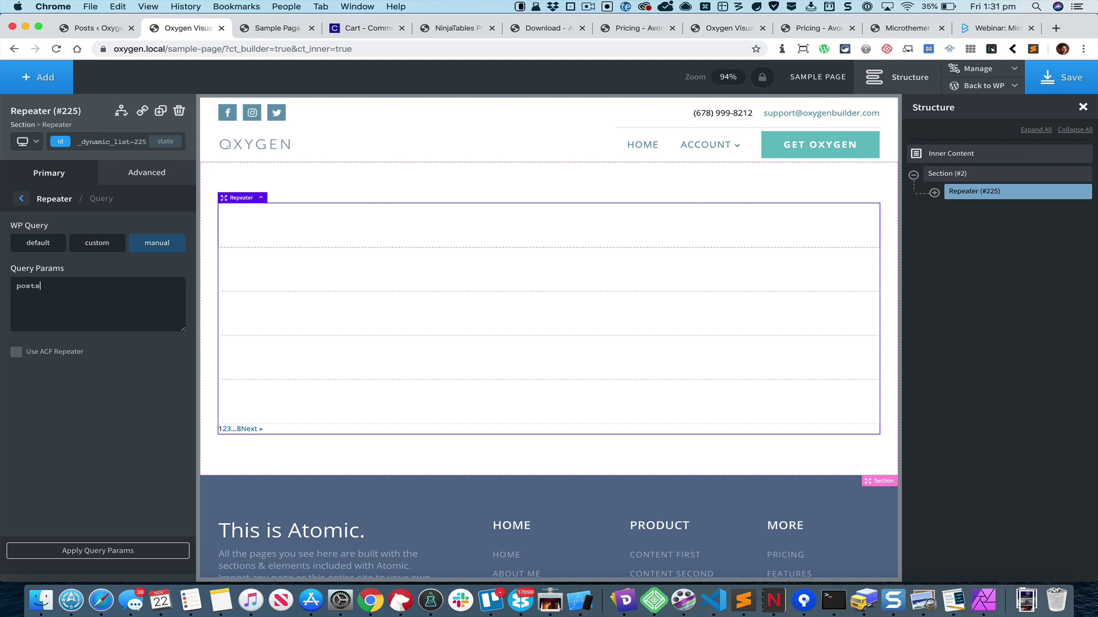
text(_per_page=5&no_found_rows=true)
click(85, 551)
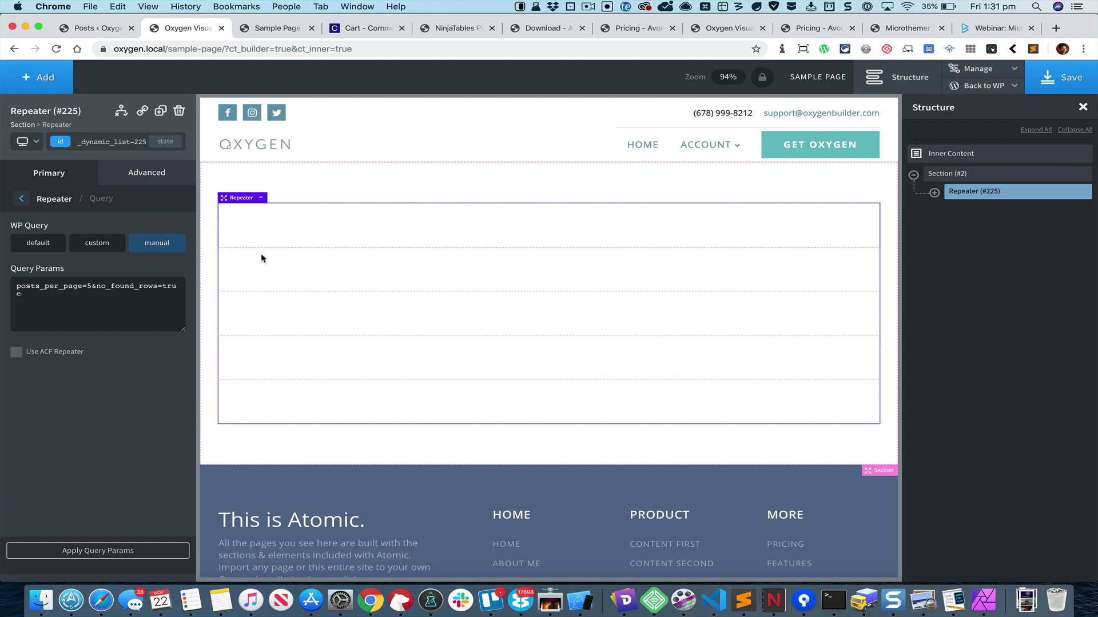
Step: Select the repeater's Div (#226) and give it 40 px padding on all sides
click(323, 230)
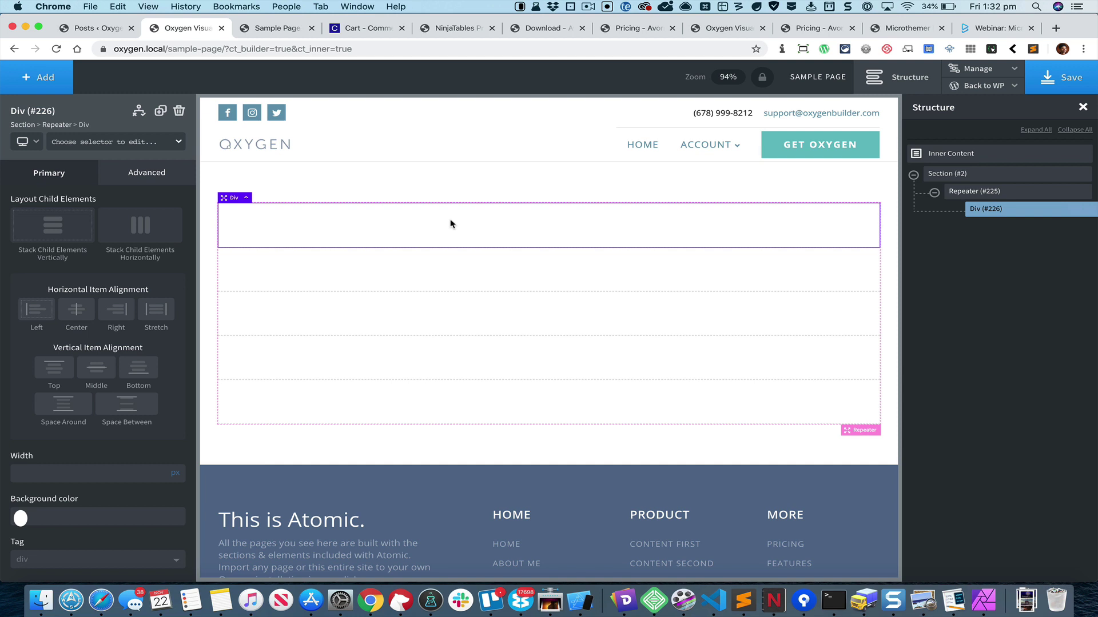
click(140, 175)
click(109, 238)
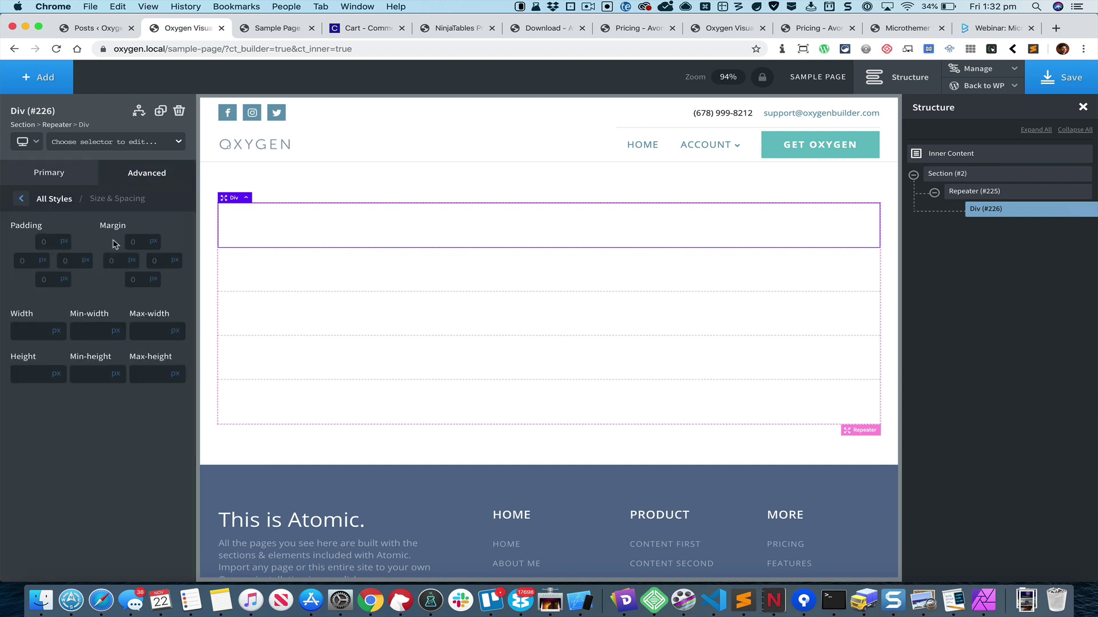
click(53, 242)
text(40)
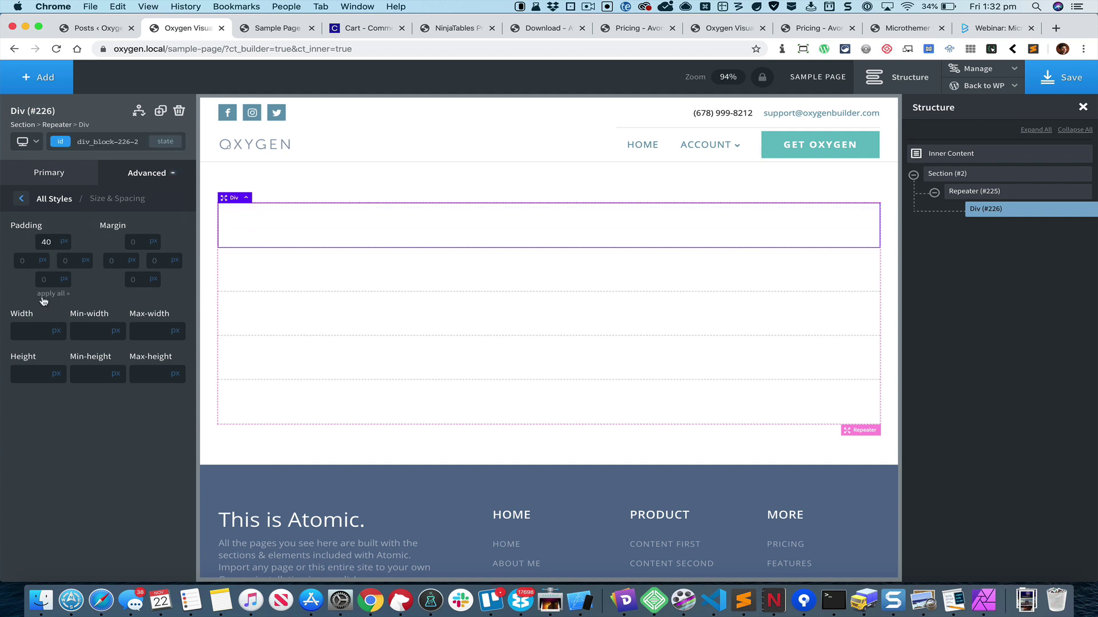
click(49, 297)
Step: Set the Div's text colour to atomic White
click(144, 176)
click(119, 298)
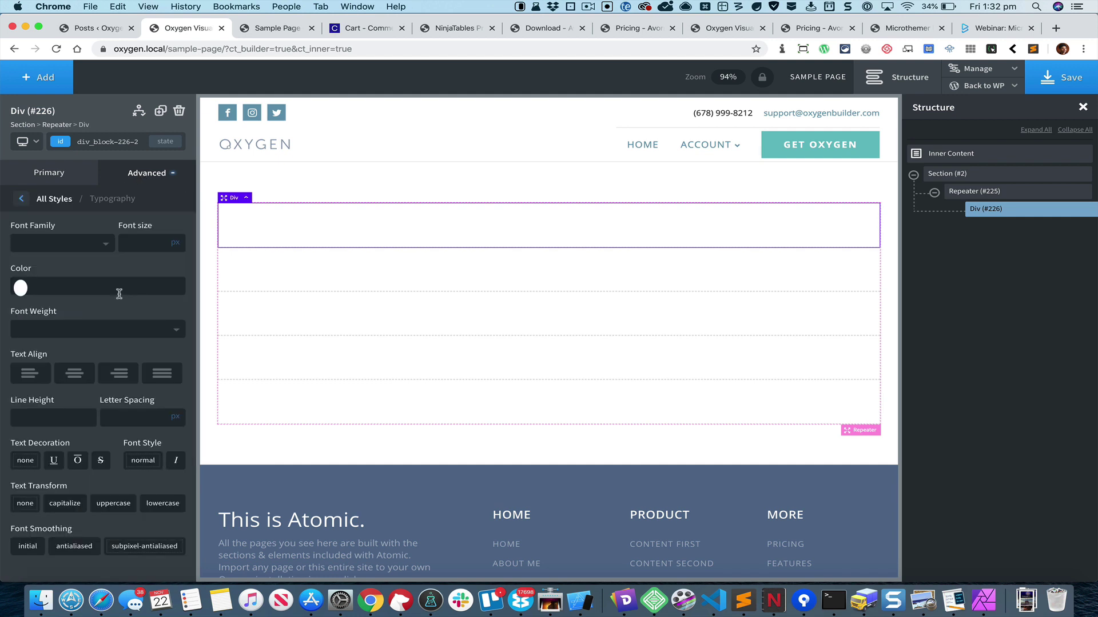
click(18, 294)
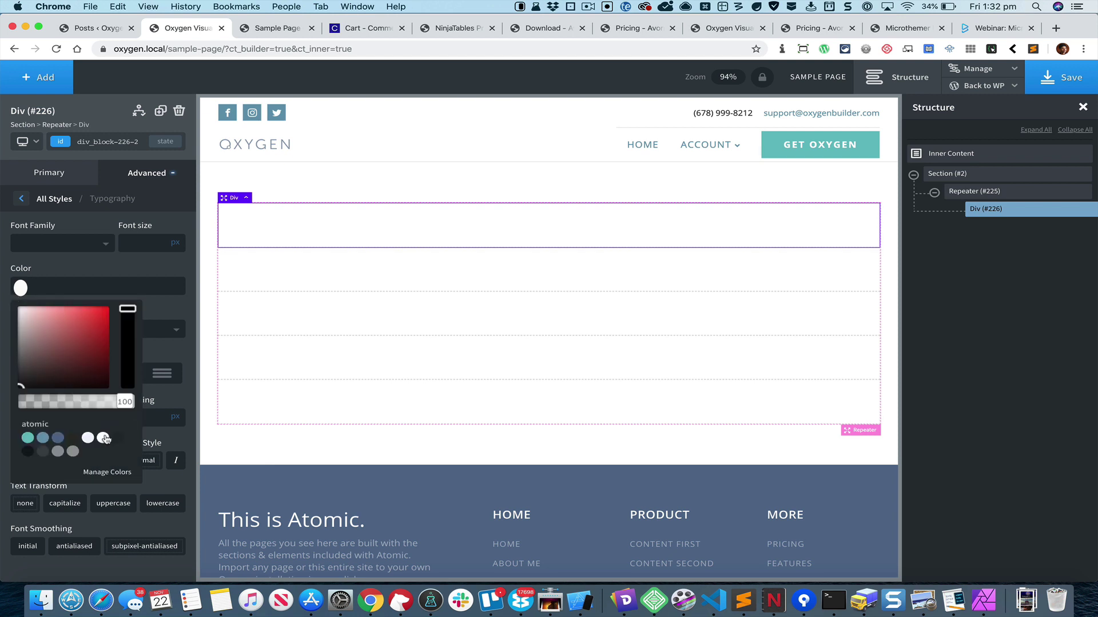
click(103, 438)
click(142, 267)
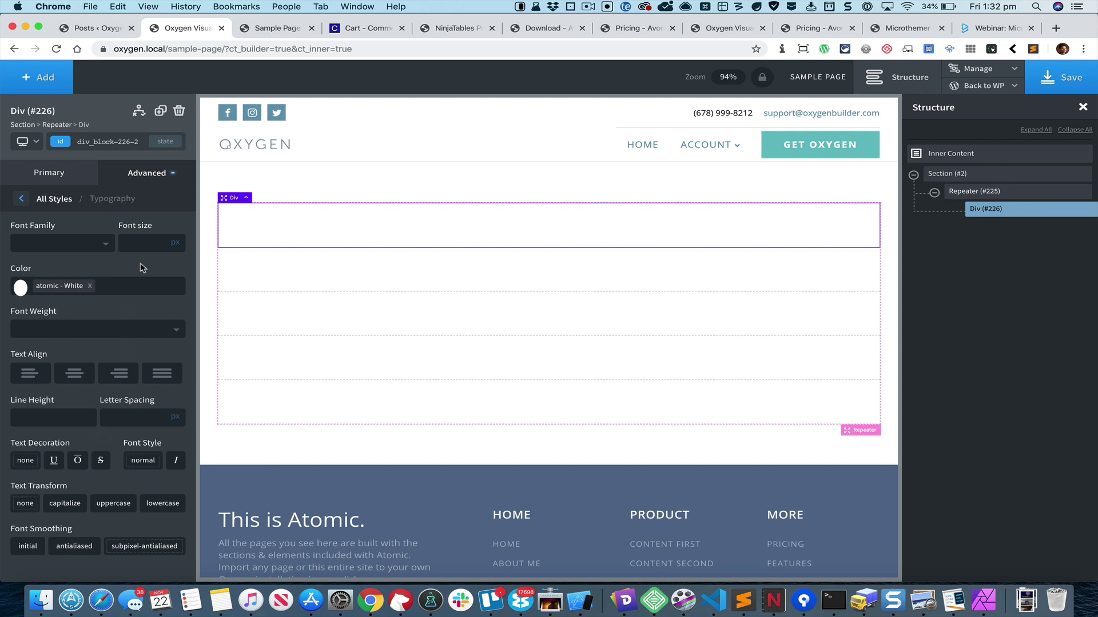
Step: Use each post's featured image at Medium Large size as the Div's background
click(158, 170)
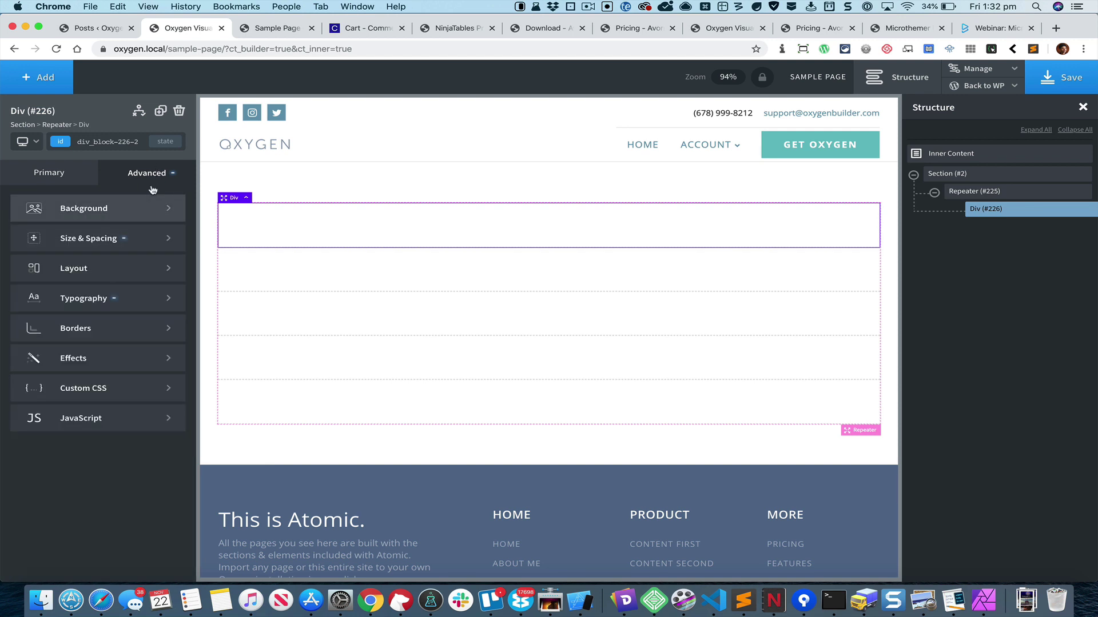
click(136, 209)
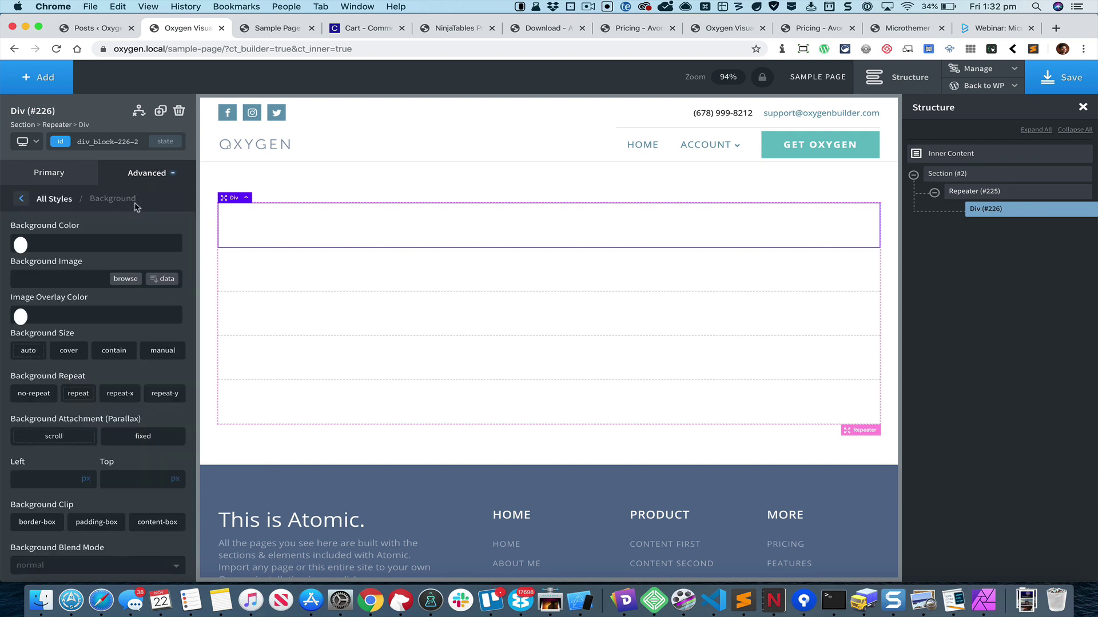
click(165, 283)
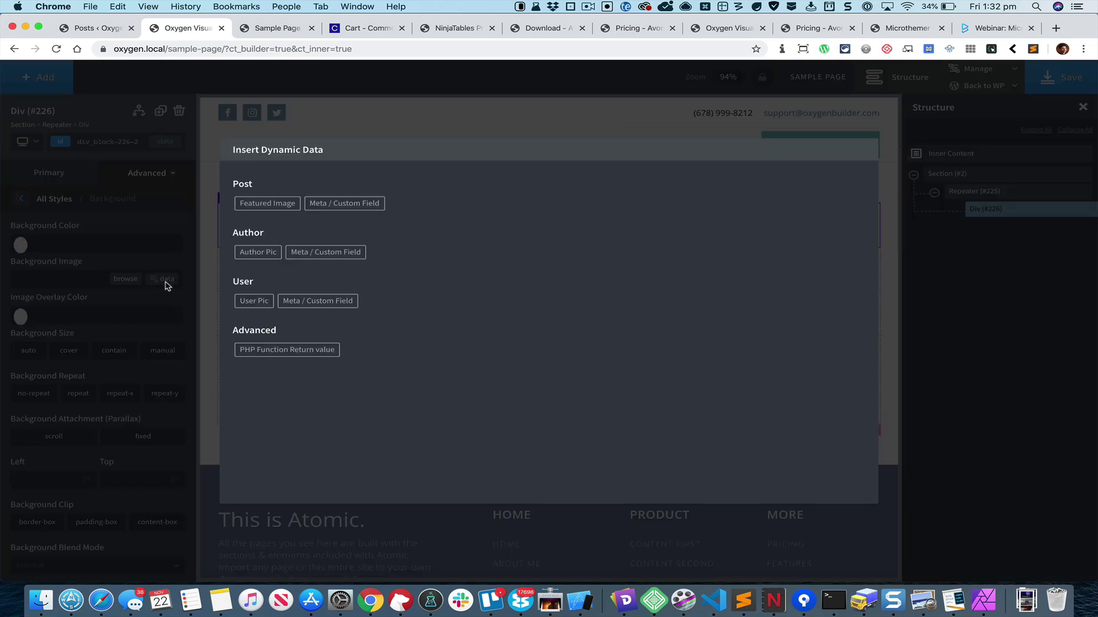
click(275, 209)
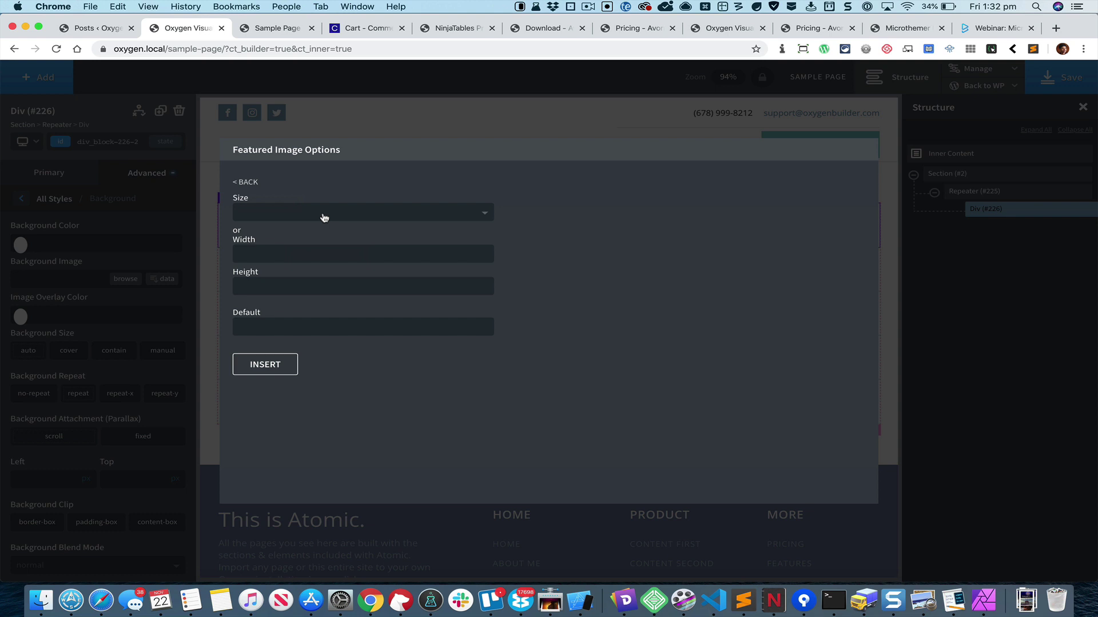
click(303, 212)
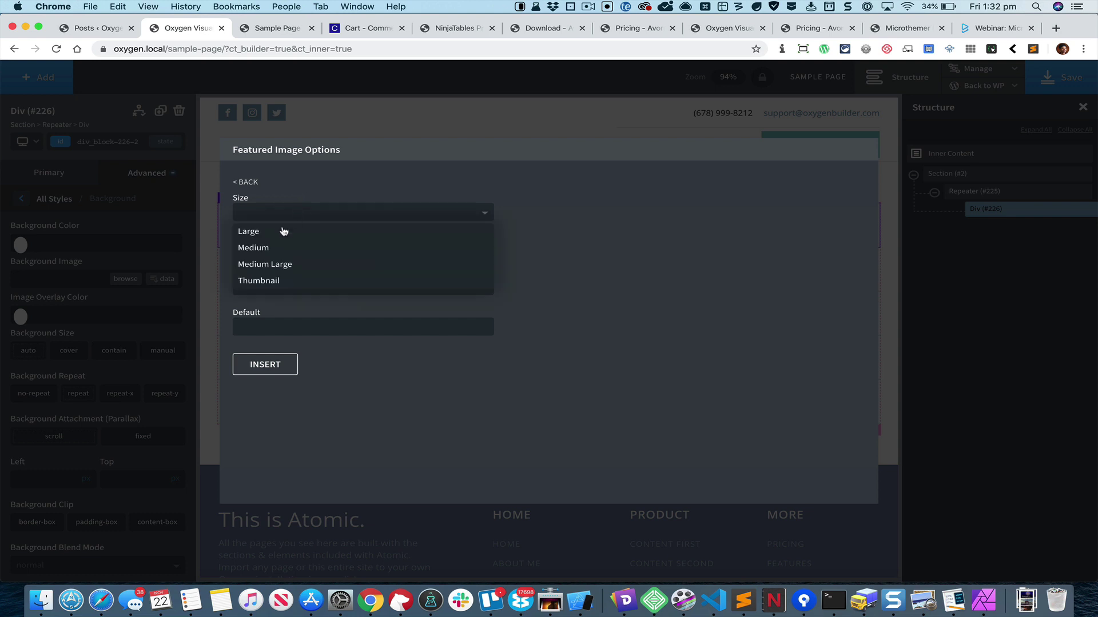
click(308, 265)
click(280, 365)
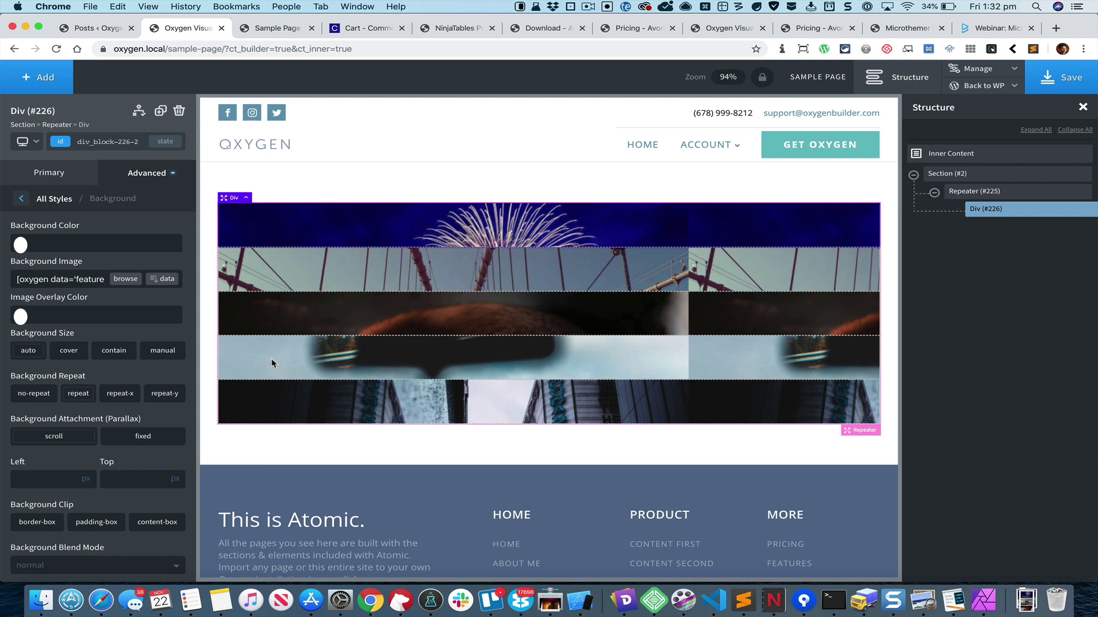
Step: Set the background images to size cover and no-repeat
click(79, 359)
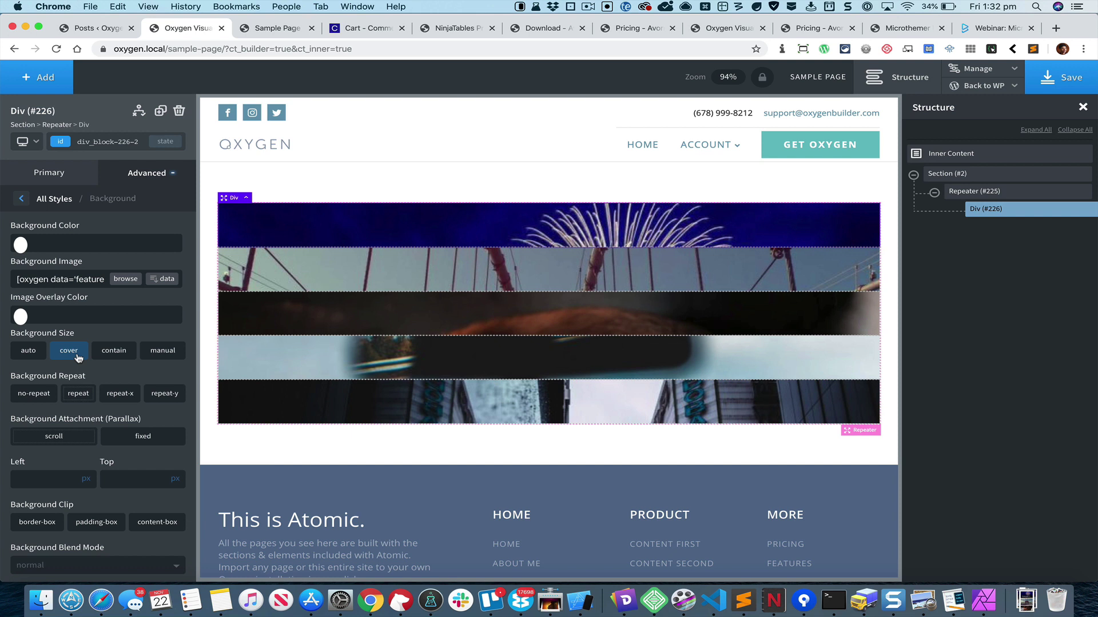
scroll(80, 358, down, 2)
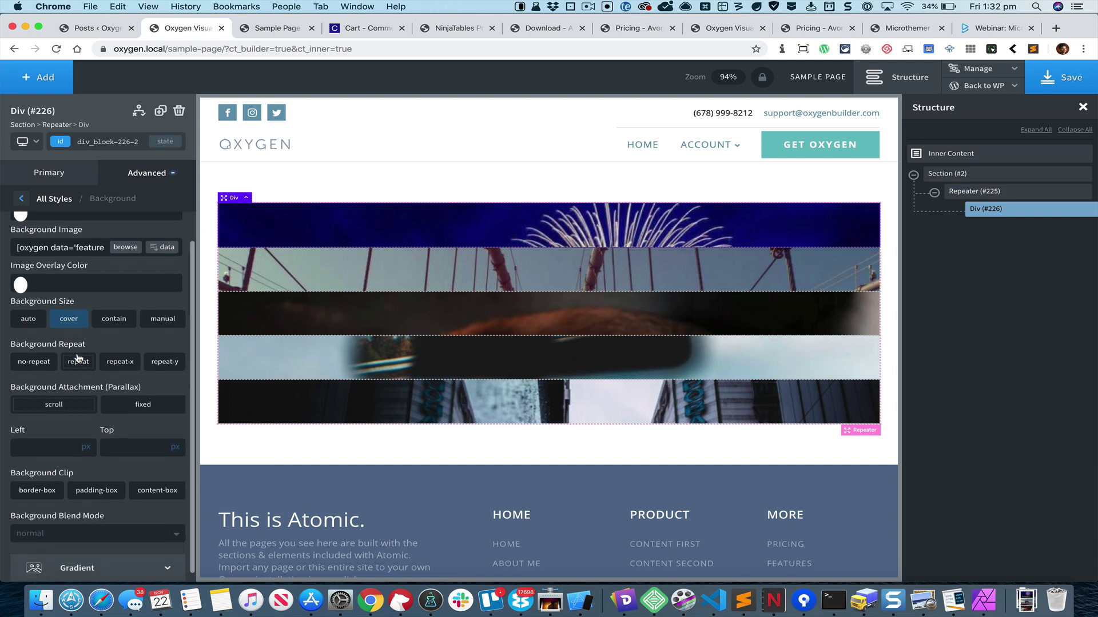
click(36, 366)
scroll(37, 366, down, 1)
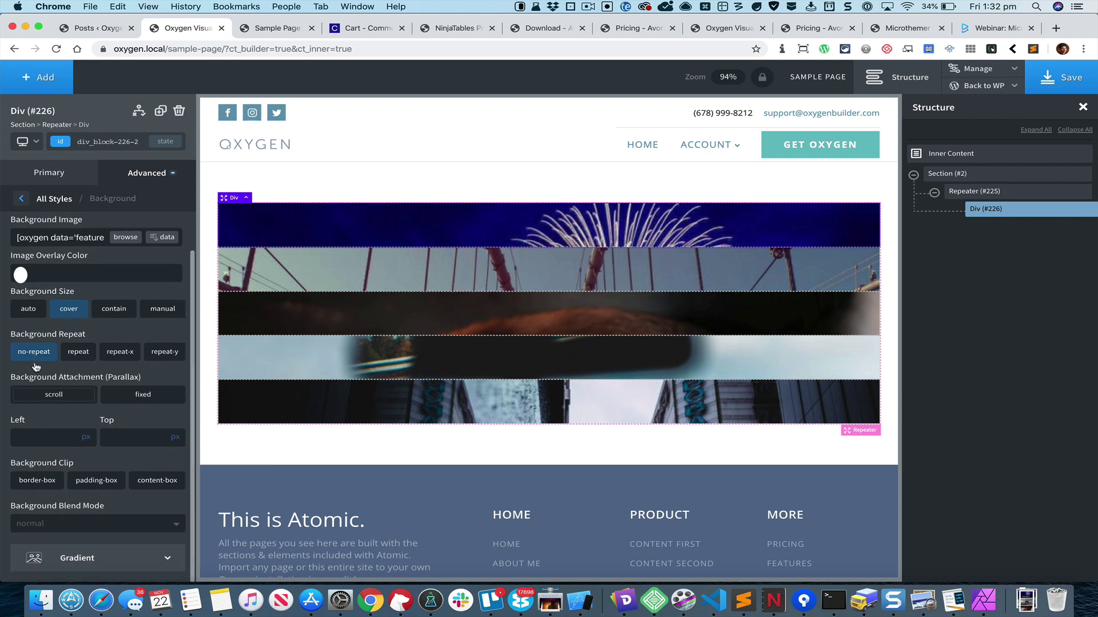
Step: Position the post backgrounds at 50% left and 50% top
click(51, 437)
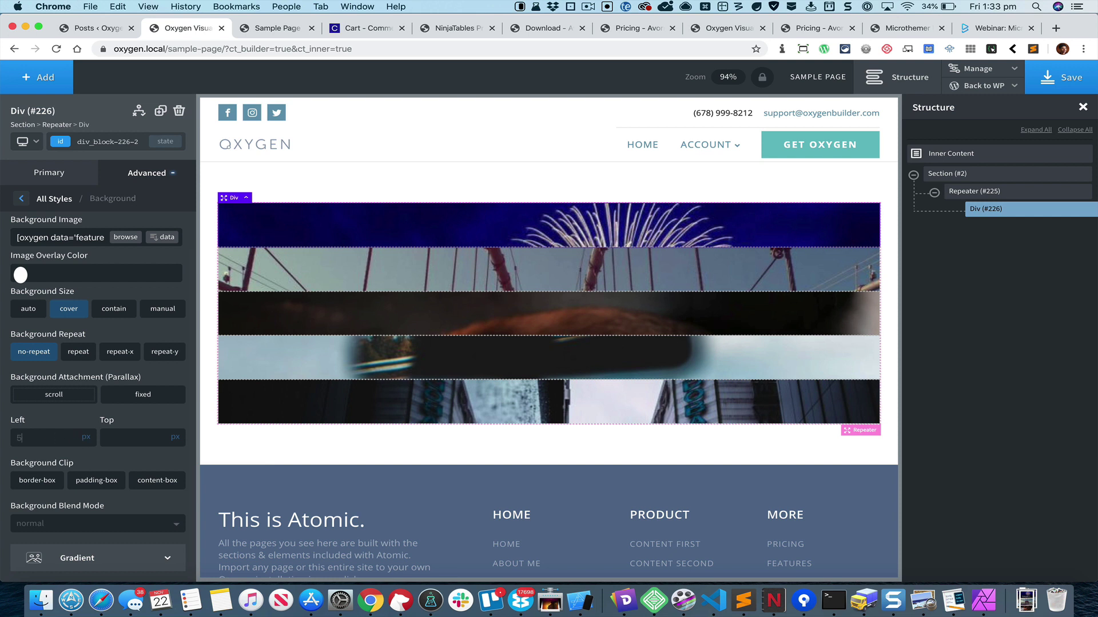
text(0)
click(86, 438)
click(92, 430)
click(120, 435)
text(50)
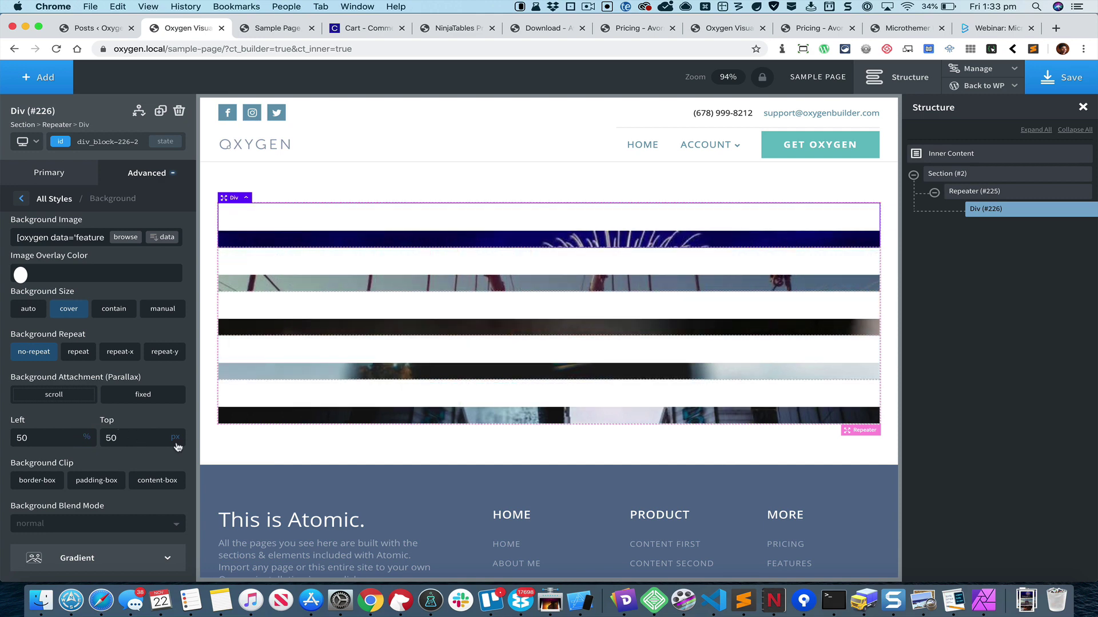
click(175, 438)
click(181, 432)
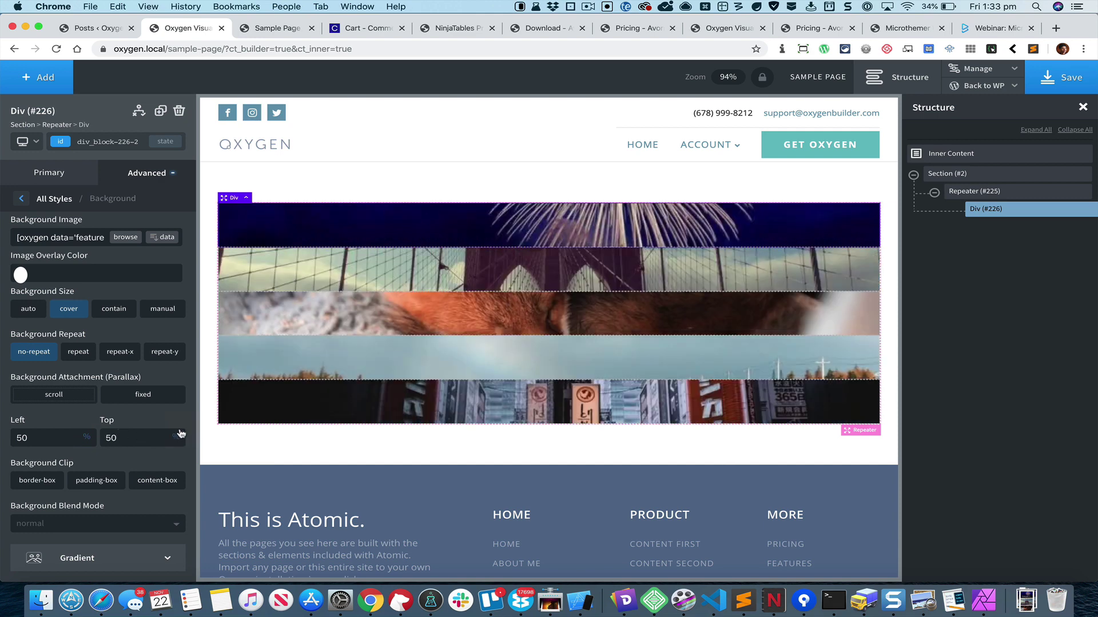
Step: Give each post box a 300px min-height, then bring up the grid mock-up in Preview
click(158, 178)
click(136, 247)
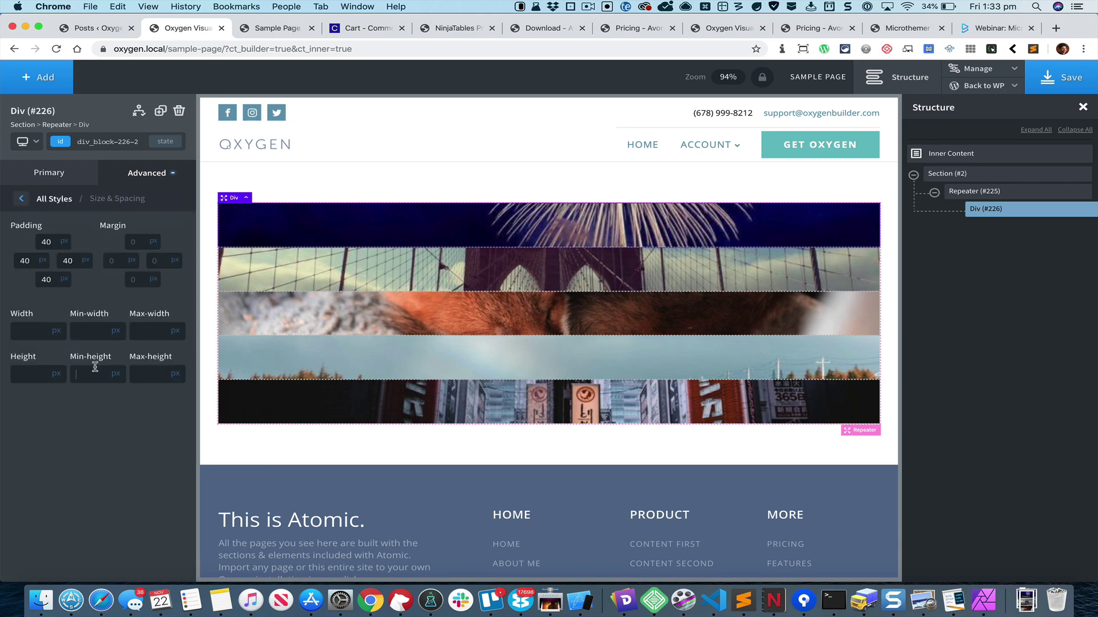
text(300)
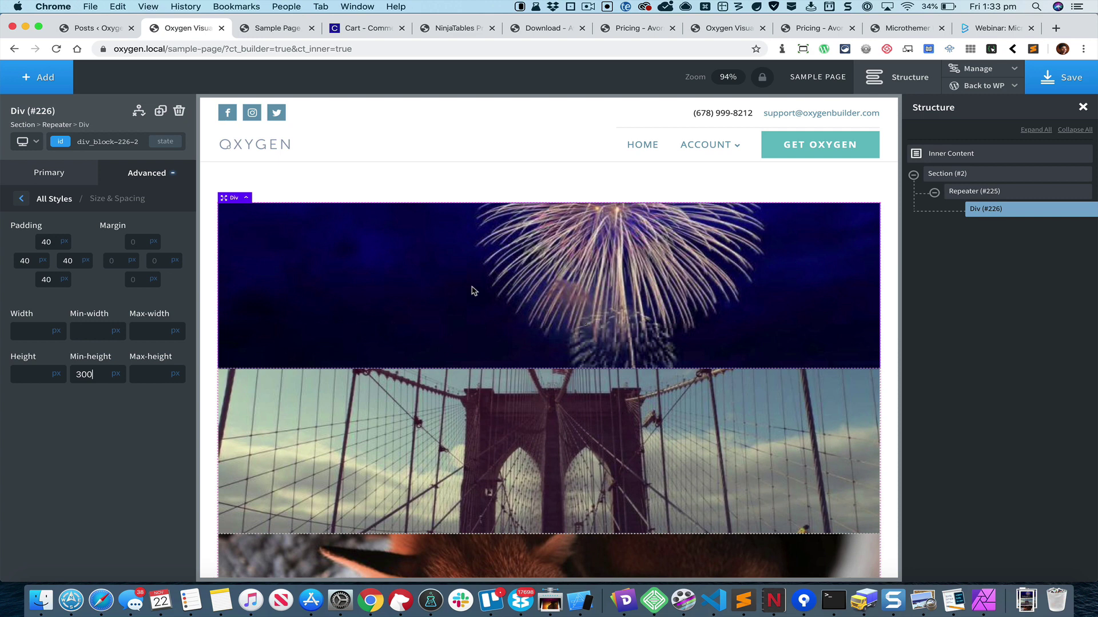
key(super+Tab)
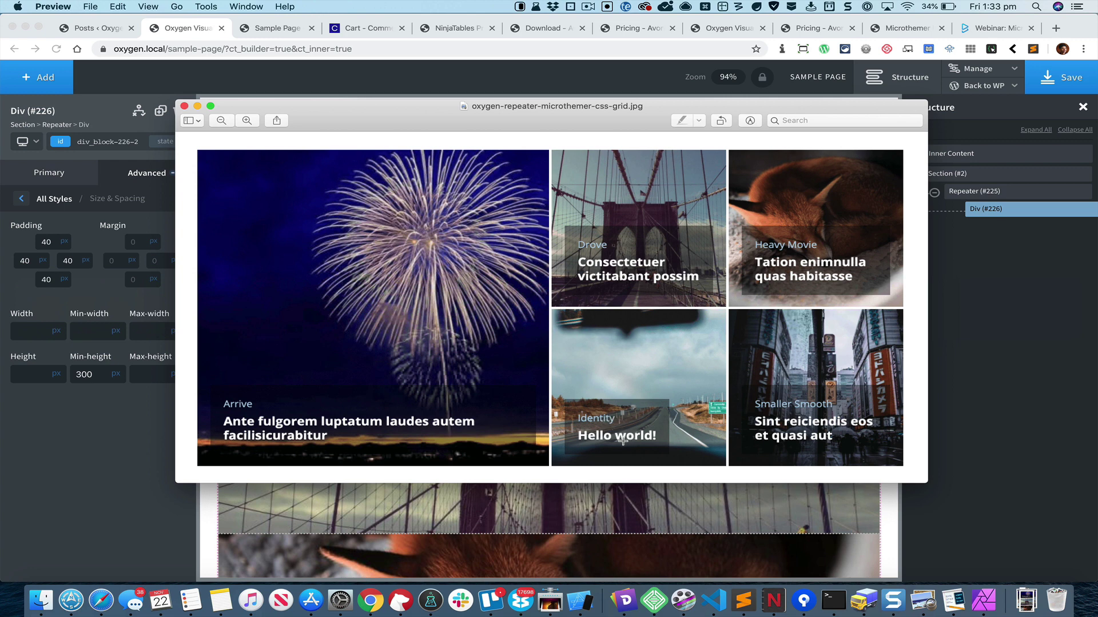
Step: Back in the builder, add a Div inside the repeater's post box
key(super+Tab)
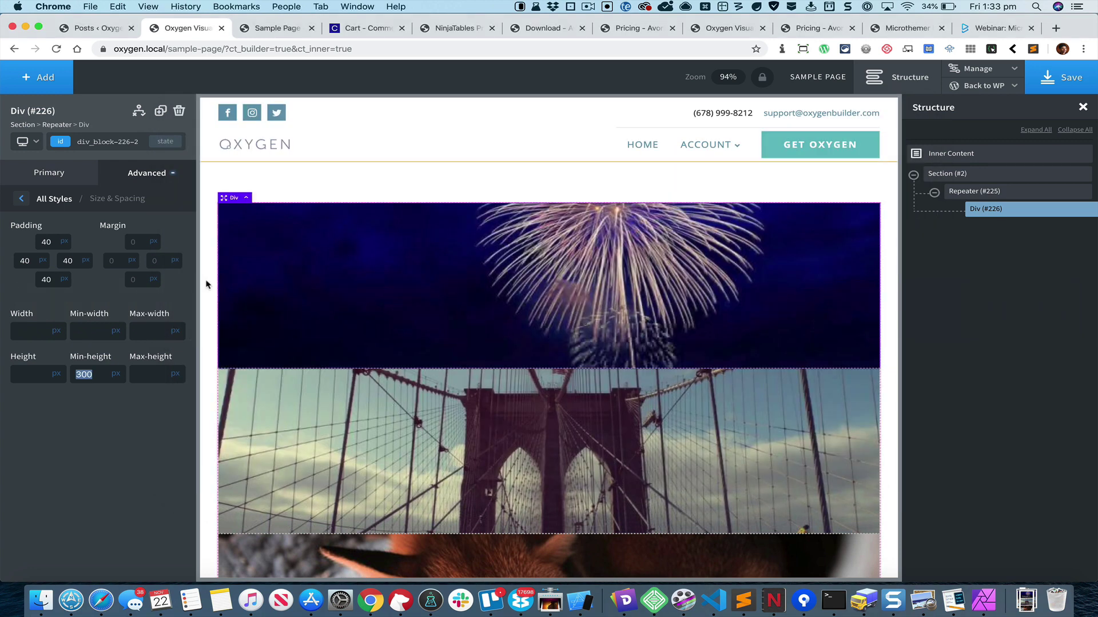
click(57, 86)
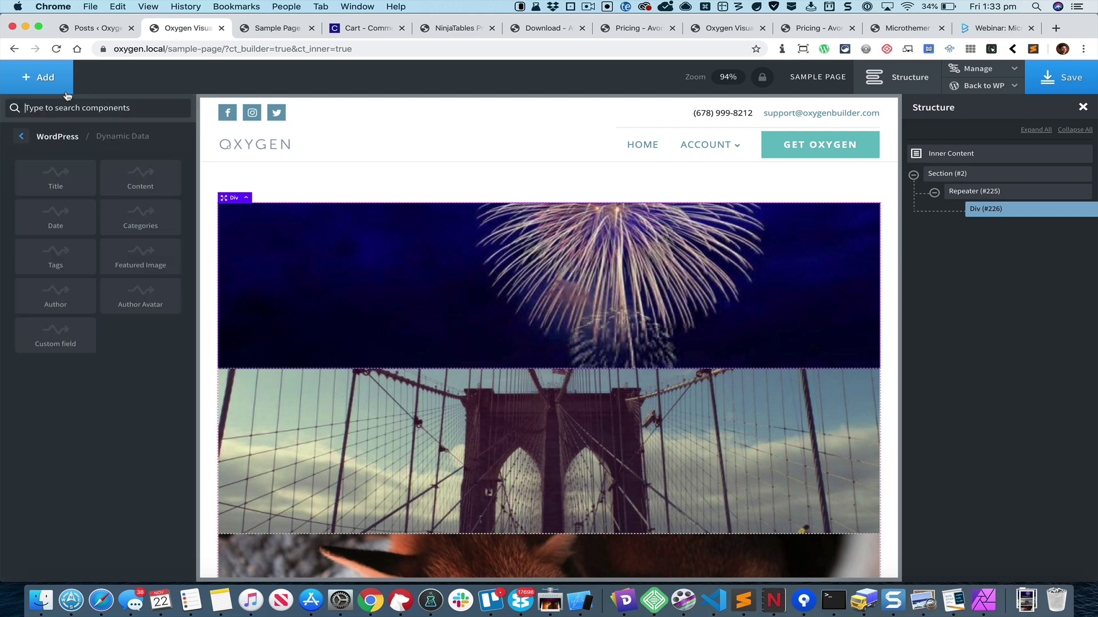
text(div)
click(72, 161)
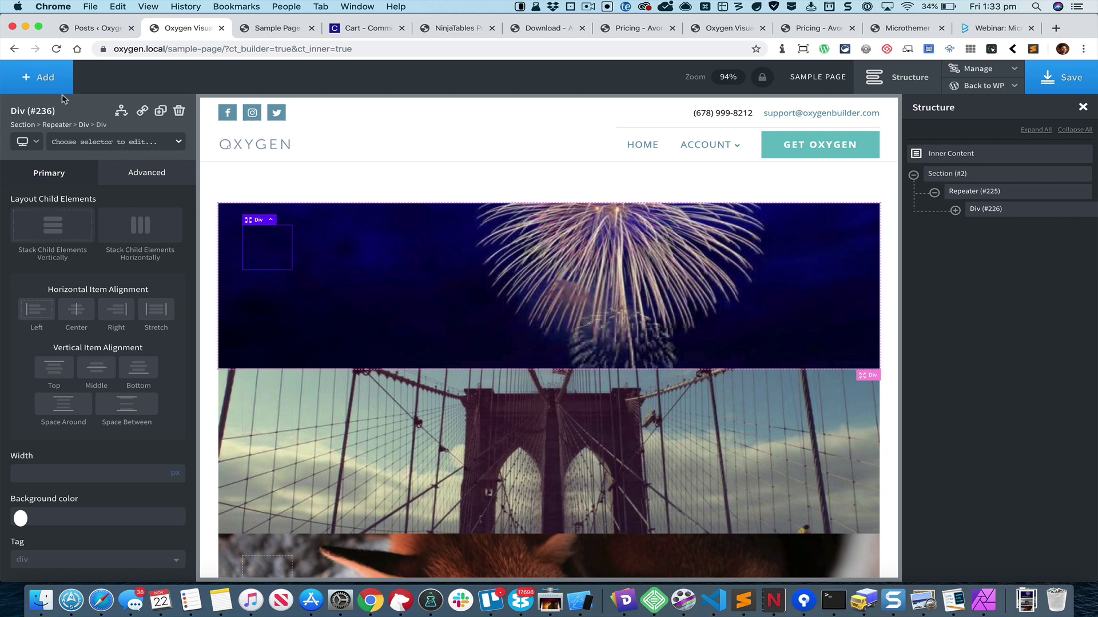
Step: Add the post's Categories dynamic data inside the new Div
click(52, 86)
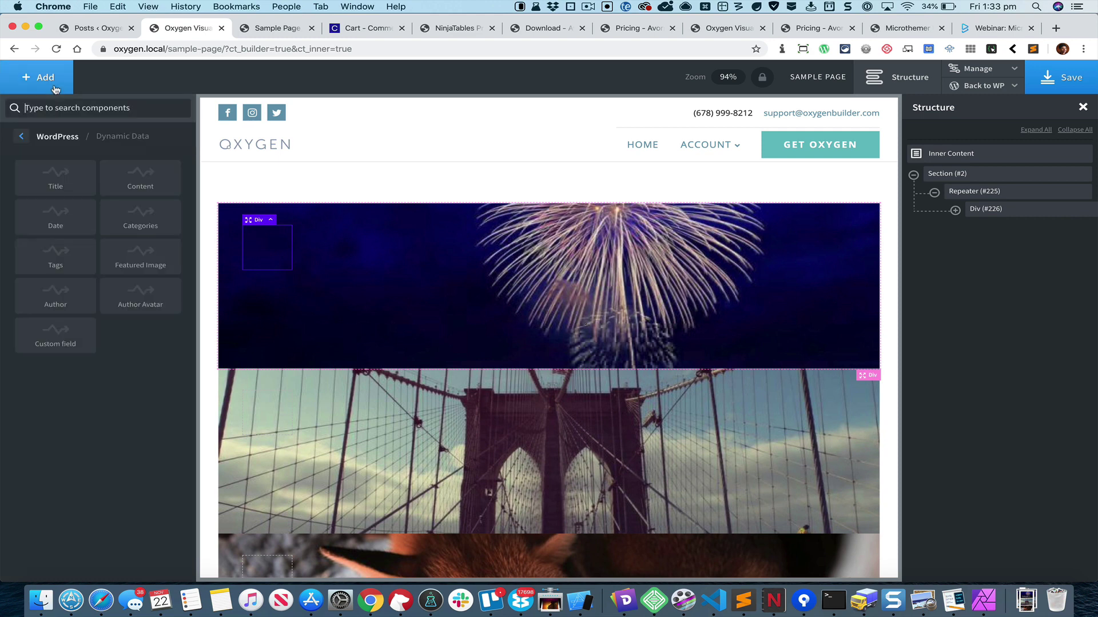
click(21, 136)
click(27, 137)
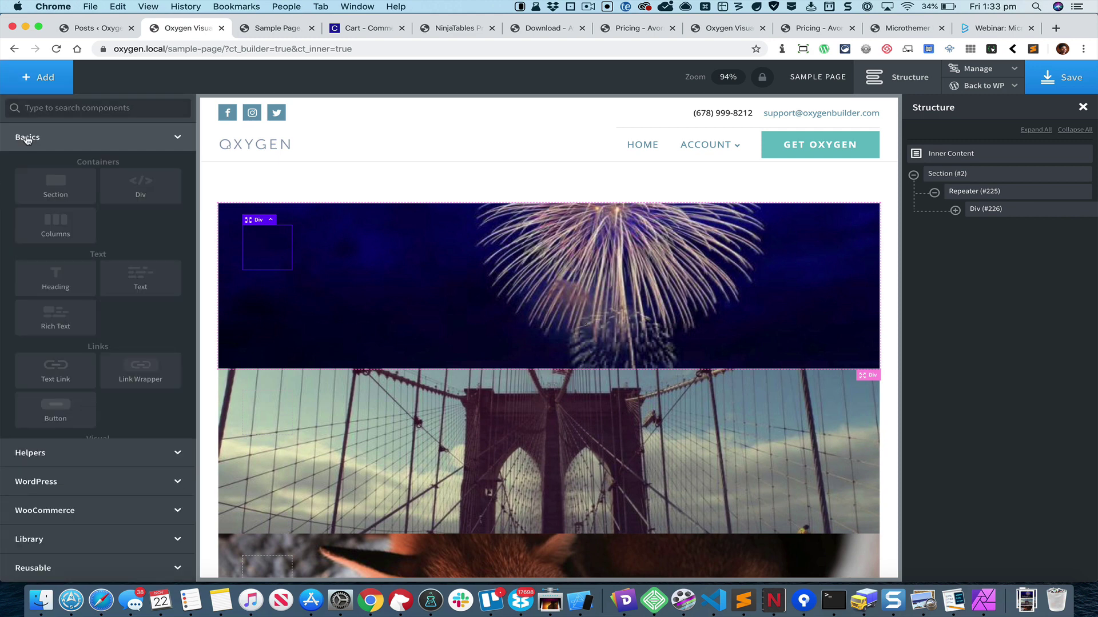
click(86, 482)
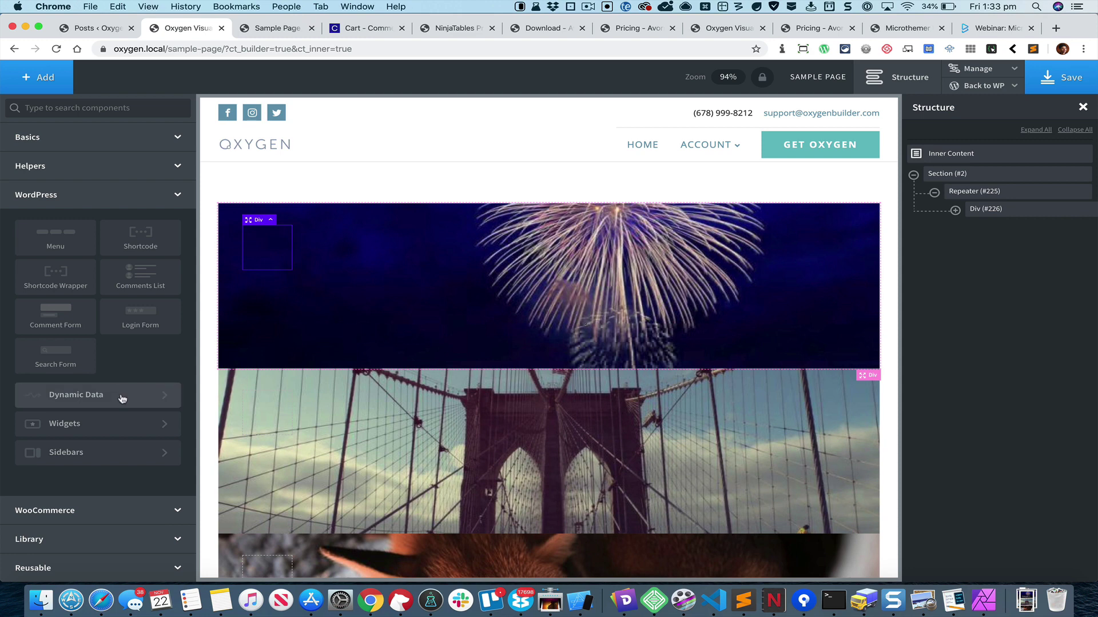
click(137, 399)
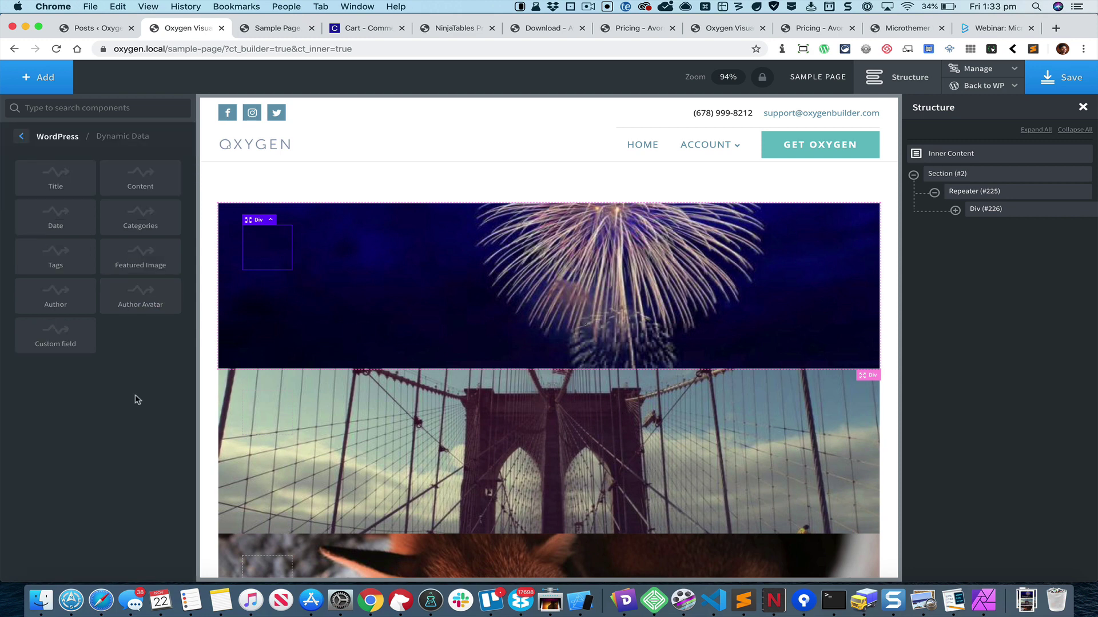
click(156, 228)
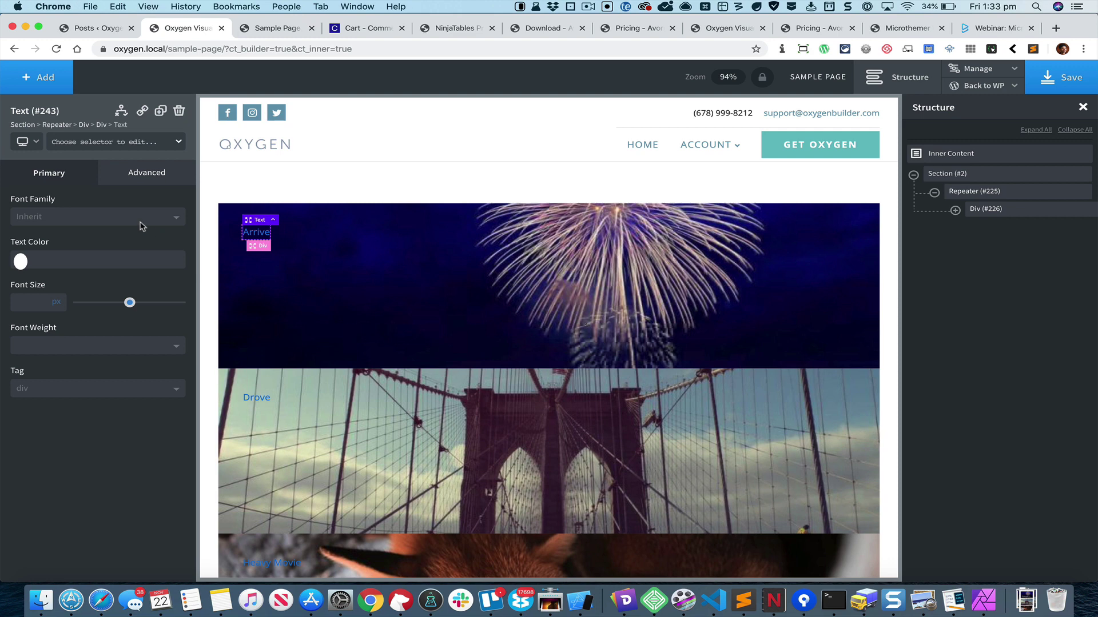
click(49, 83)
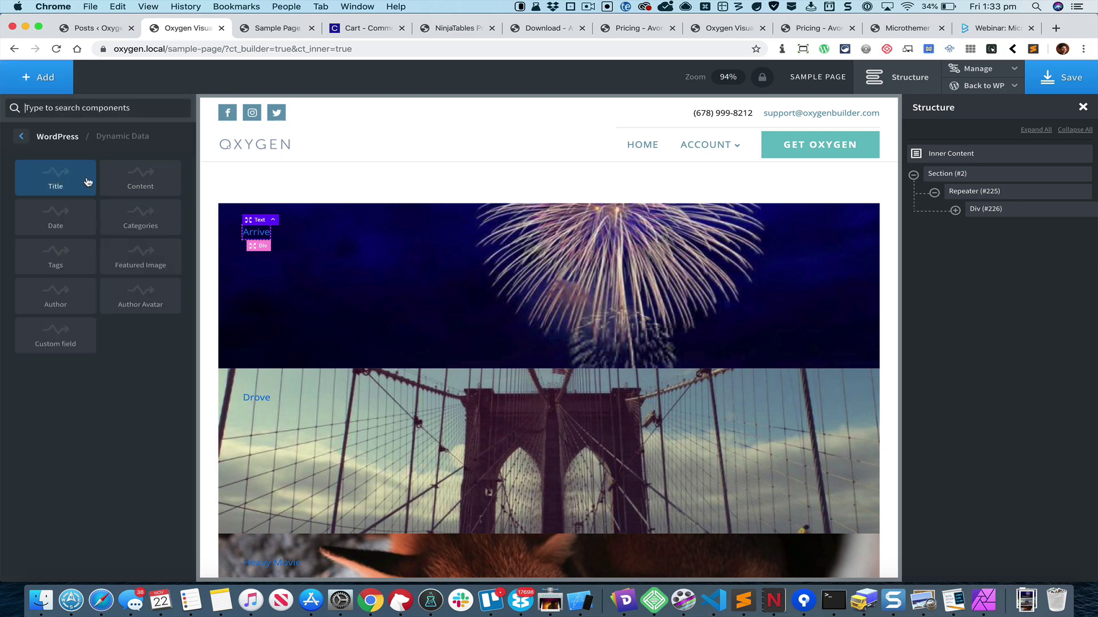
Step: Add the dynamic post title heading at 20px font size and 600 weight
click(82, 182)
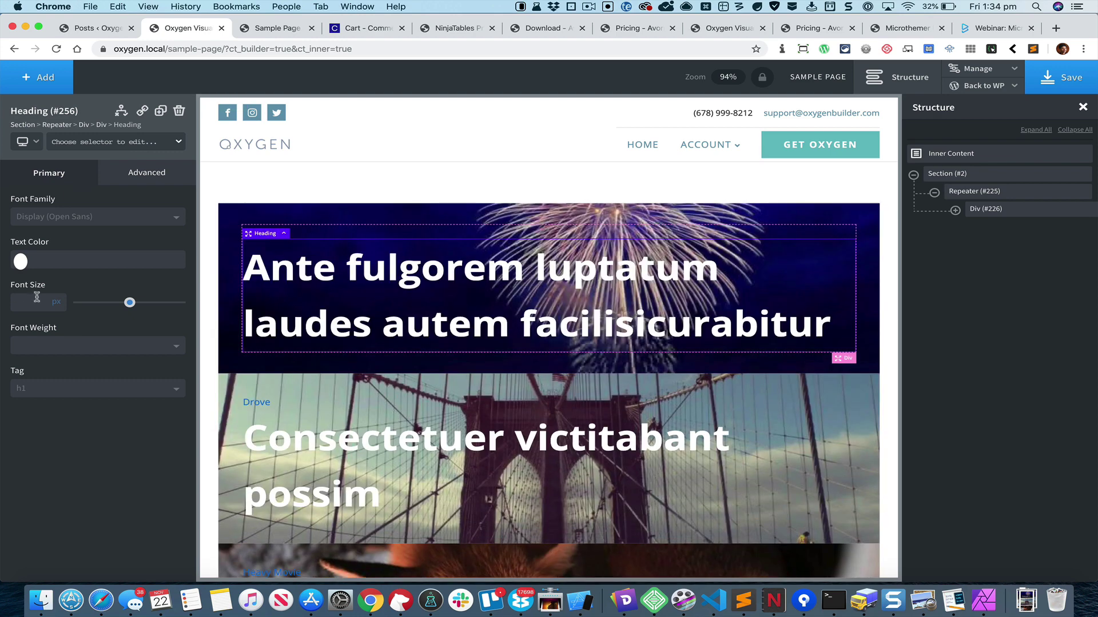
click(37, 301)
text(20)
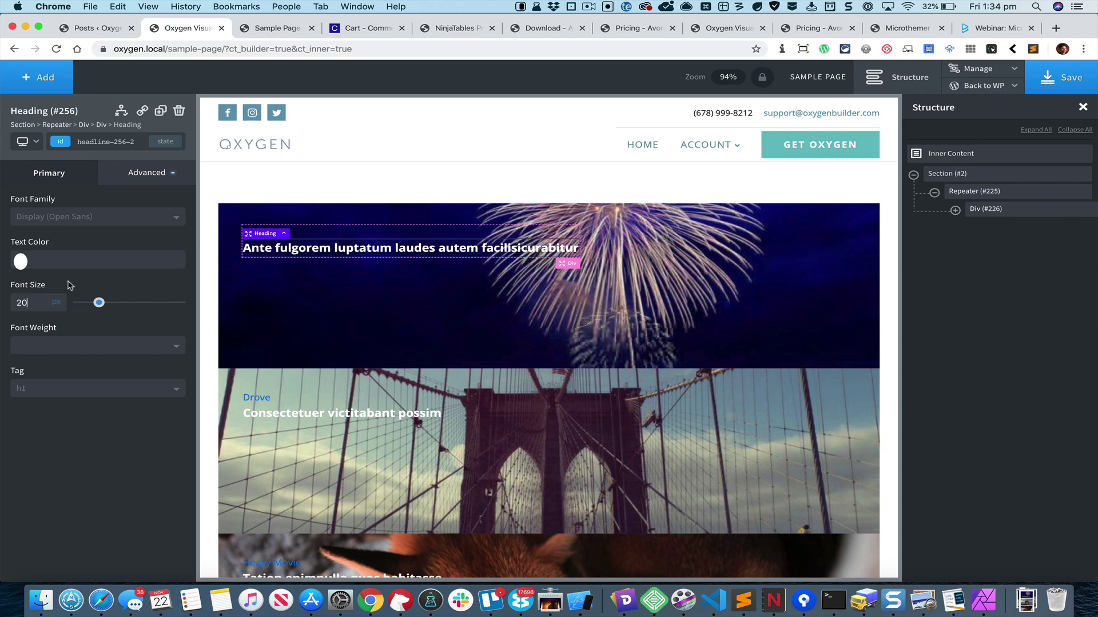
click(60, 344)
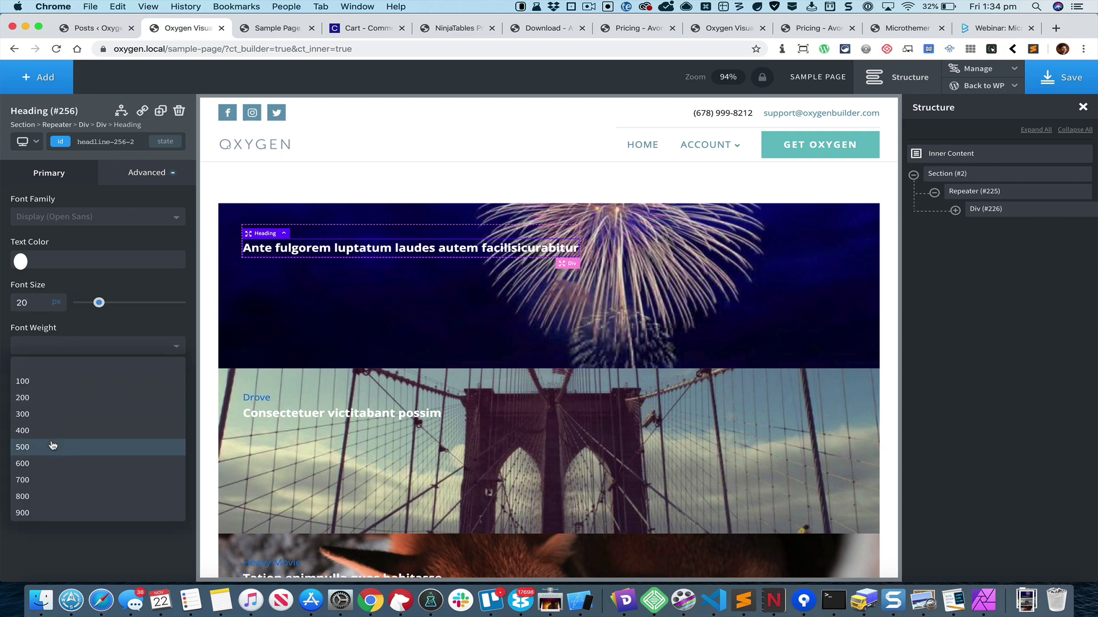
click(53, 465)
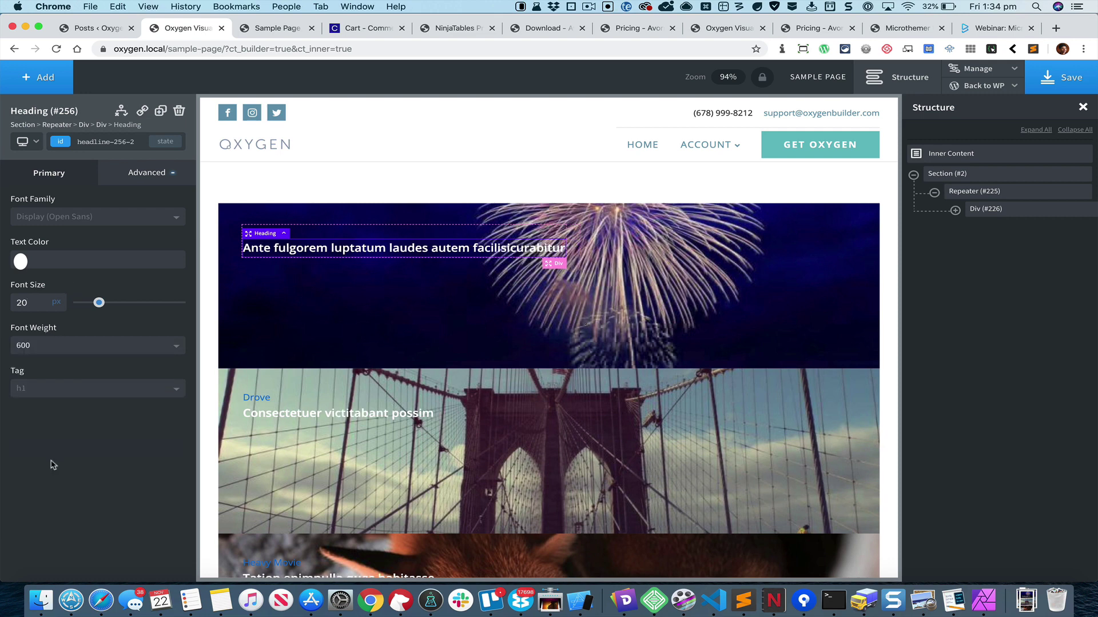
Step: Give the title heading a 10px top margin
click(147, 173)
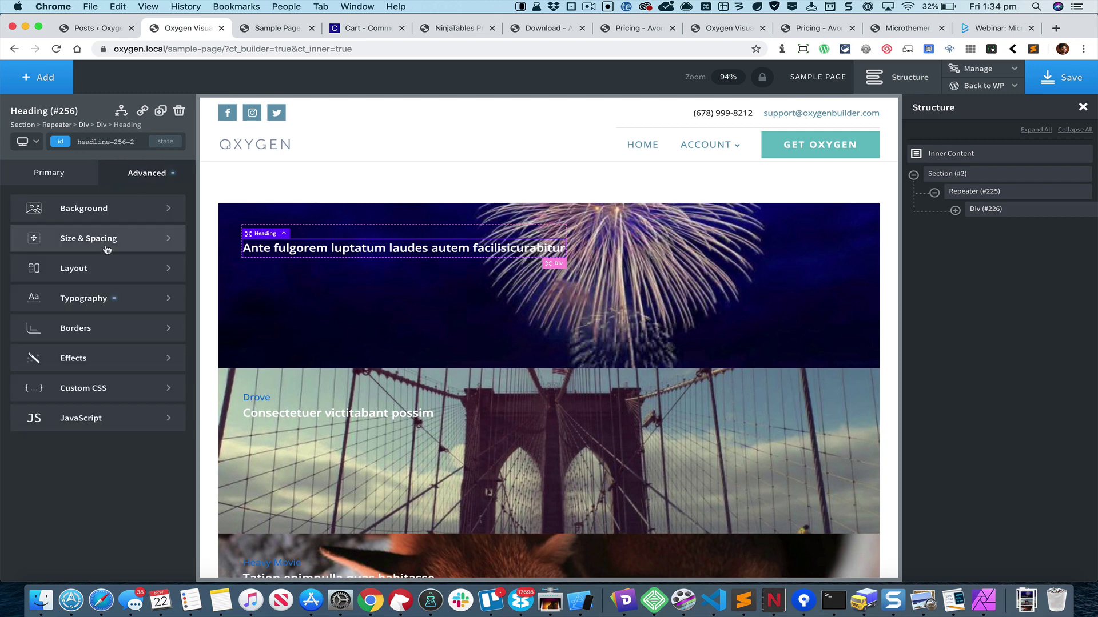
click(123, 246)
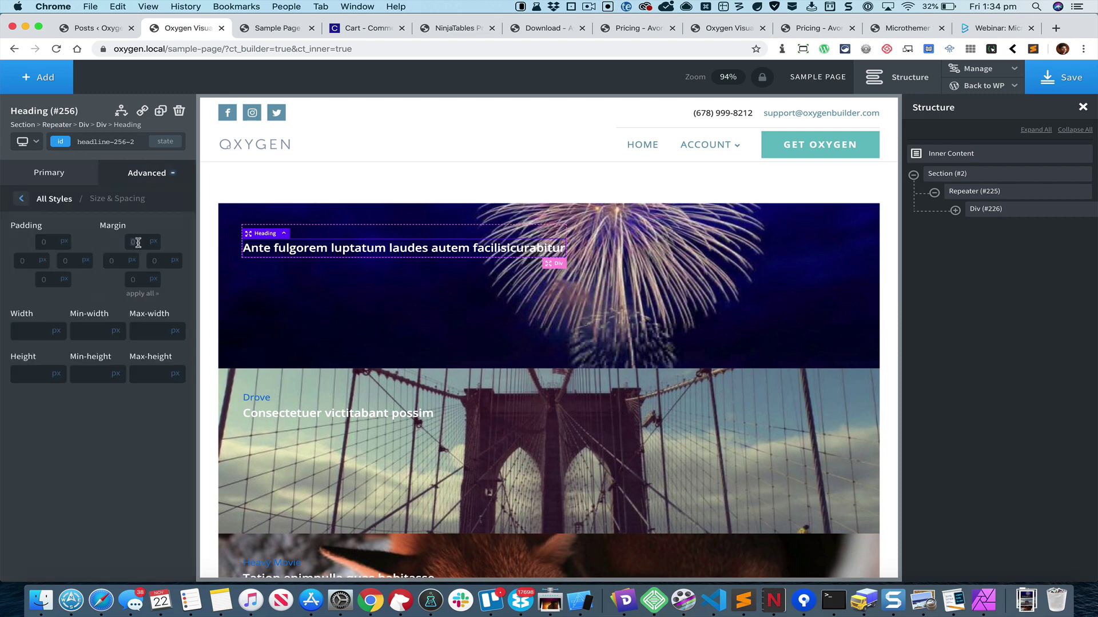
click(137, 242)
text(20)
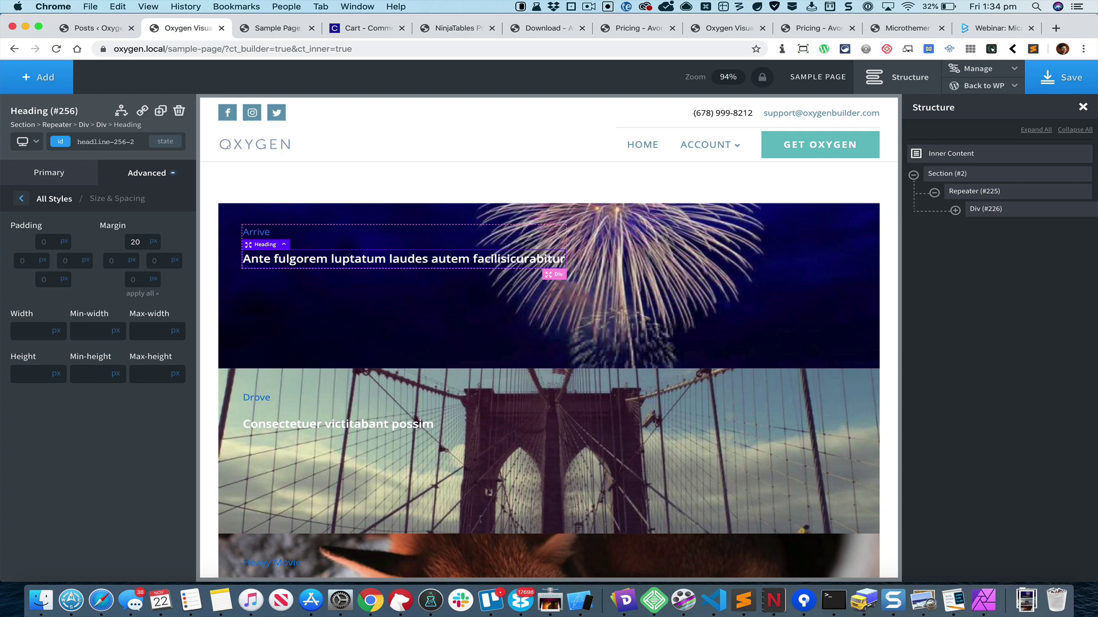
key(BackSpace)
key(BackSpace)
text(10)
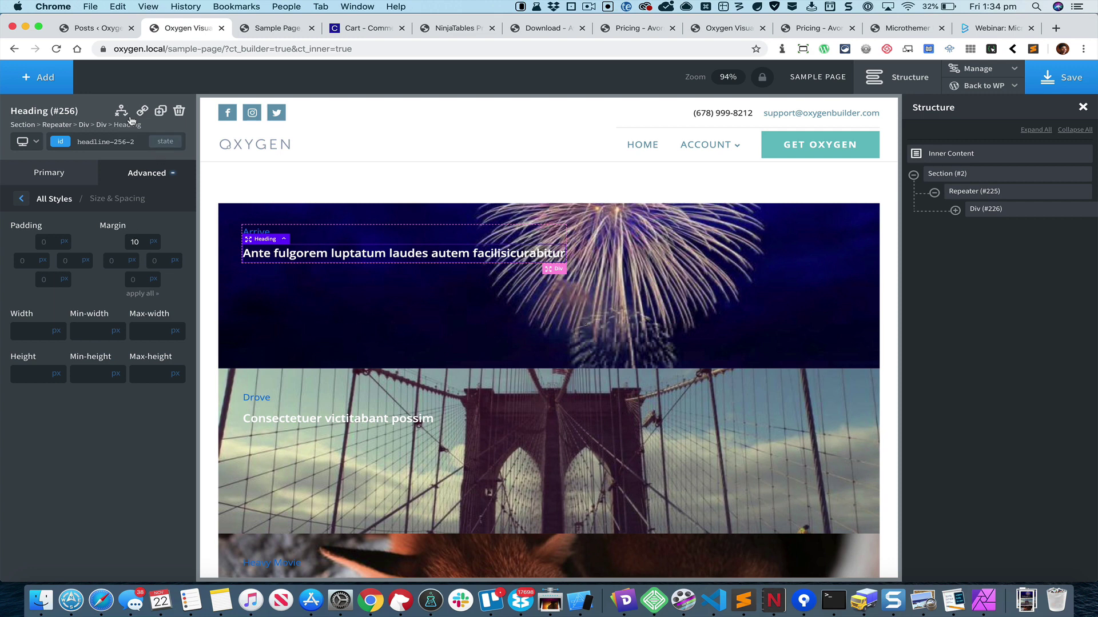
Step: Wrap the post title in a link pointing to the post's permalink
click(143, 111)
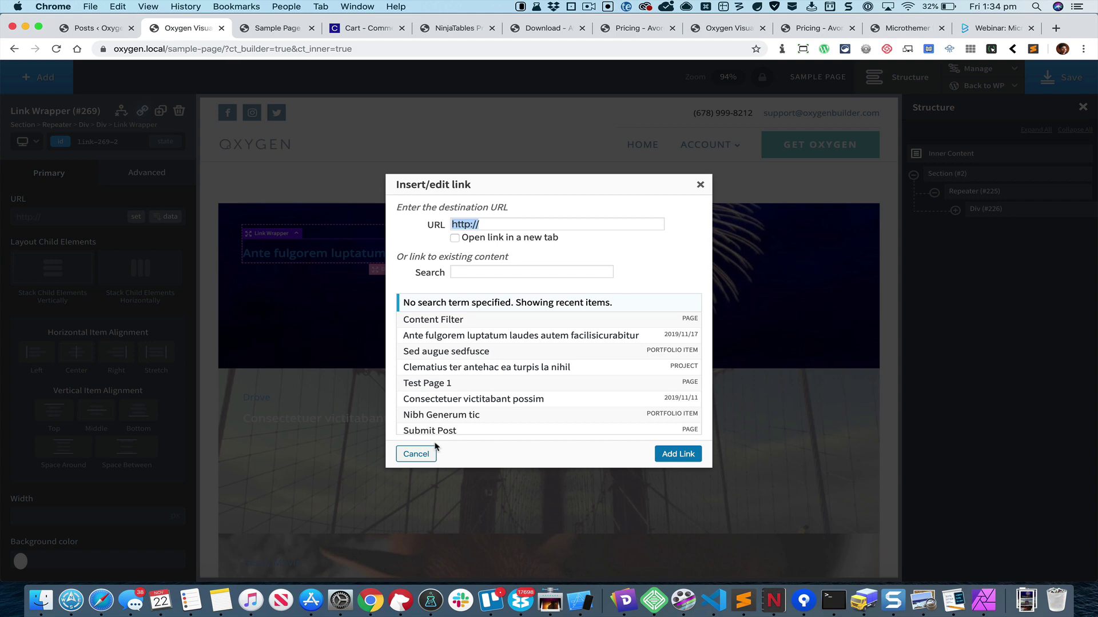
click(414, 454)
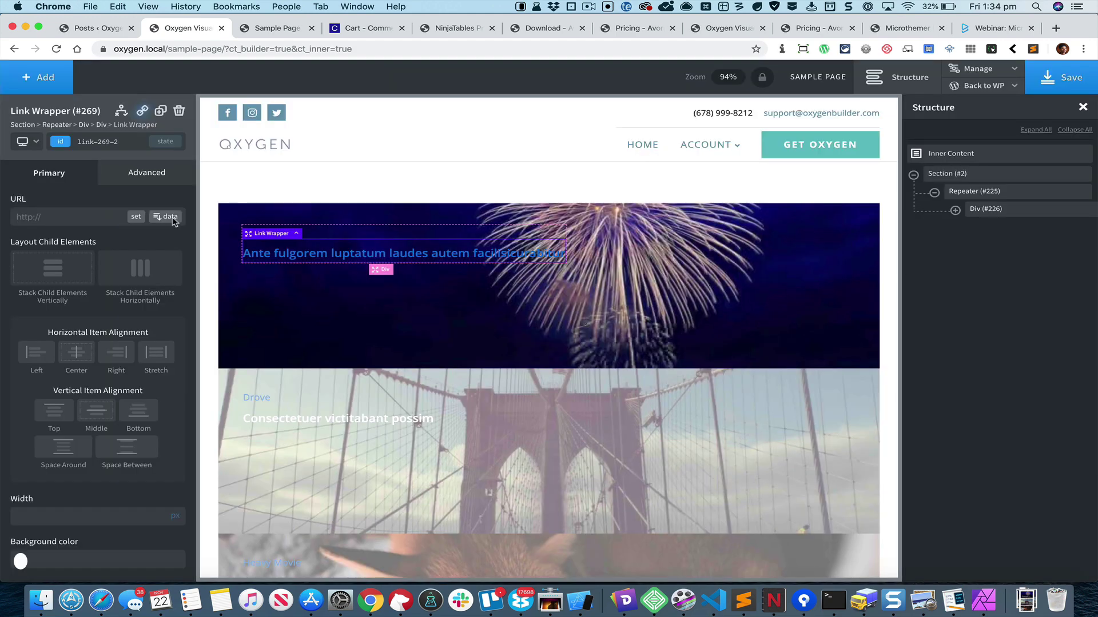
click(172, 217)
click(258, 204)
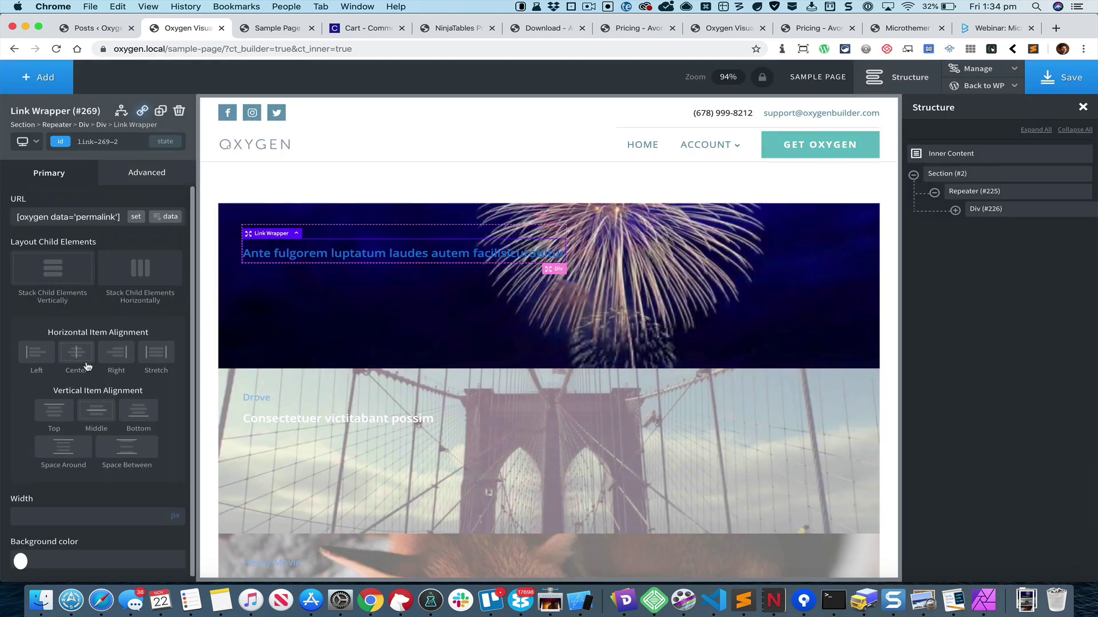
Step: Set the Link Wrapper's text colour to atomic Alt White
click(146, 177)
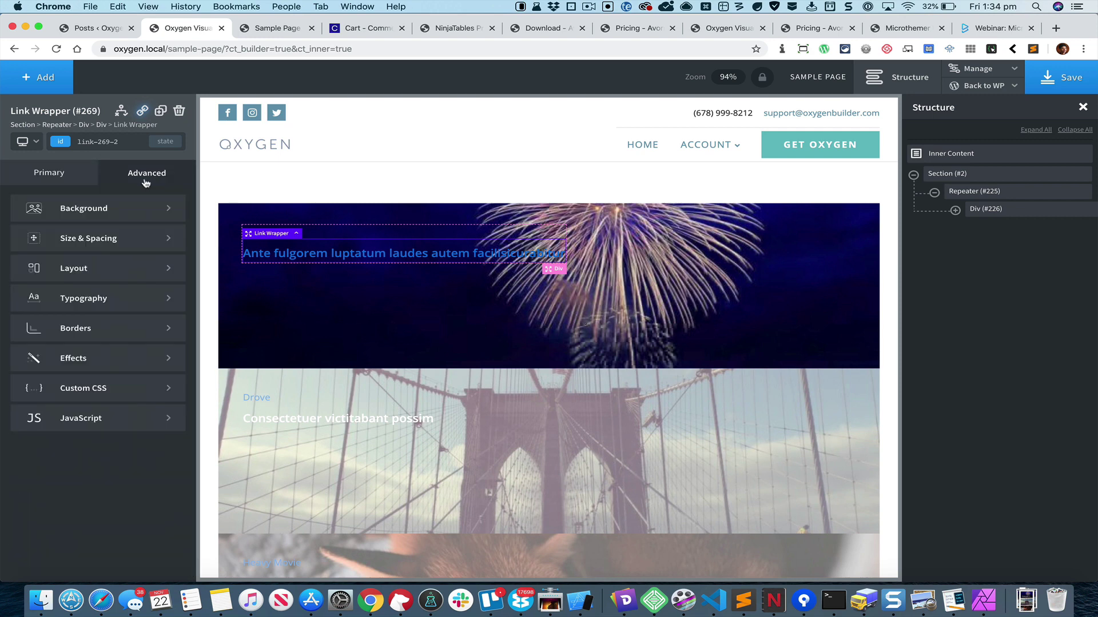
click(118, 298)
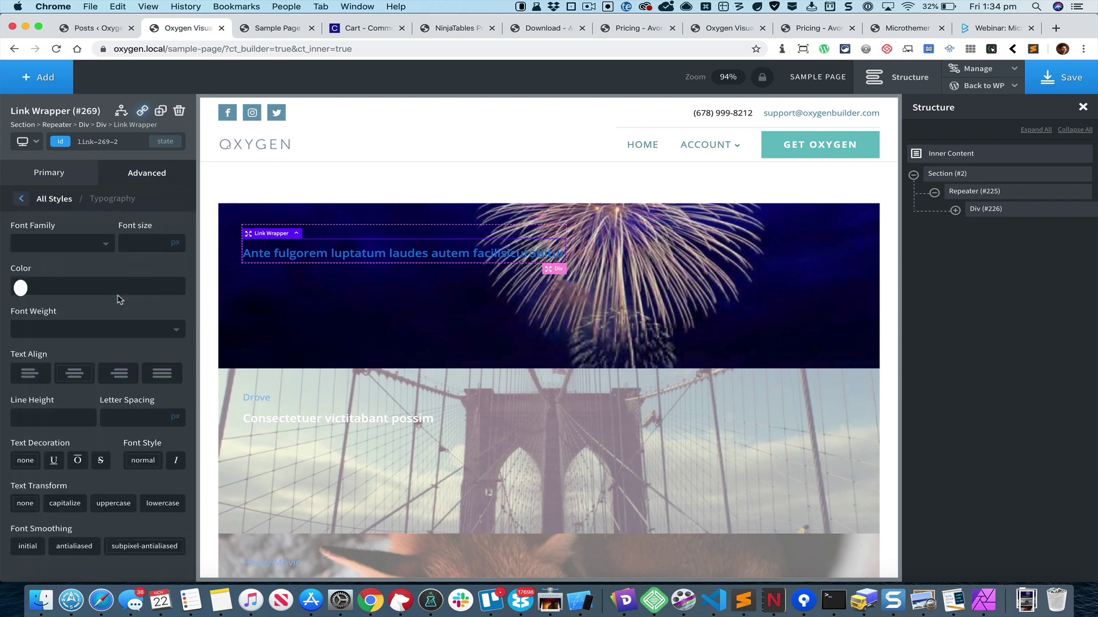
click(20, 287)
click(87, 438)
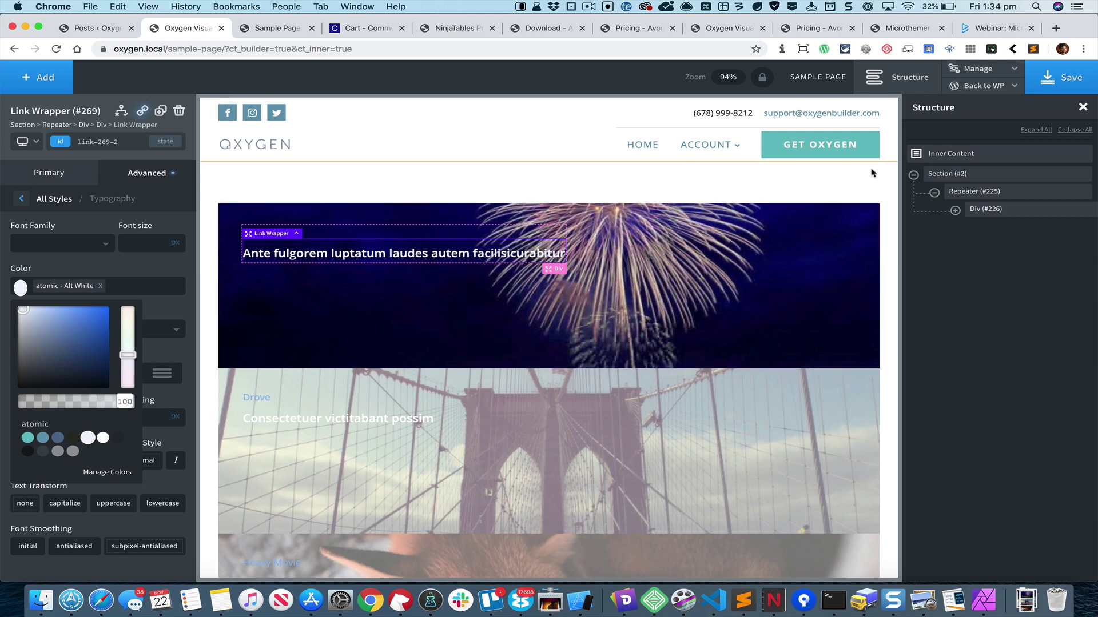
Step: Select the category Text (#243) inside Div #236 in the Structure panel
click(955, 211)
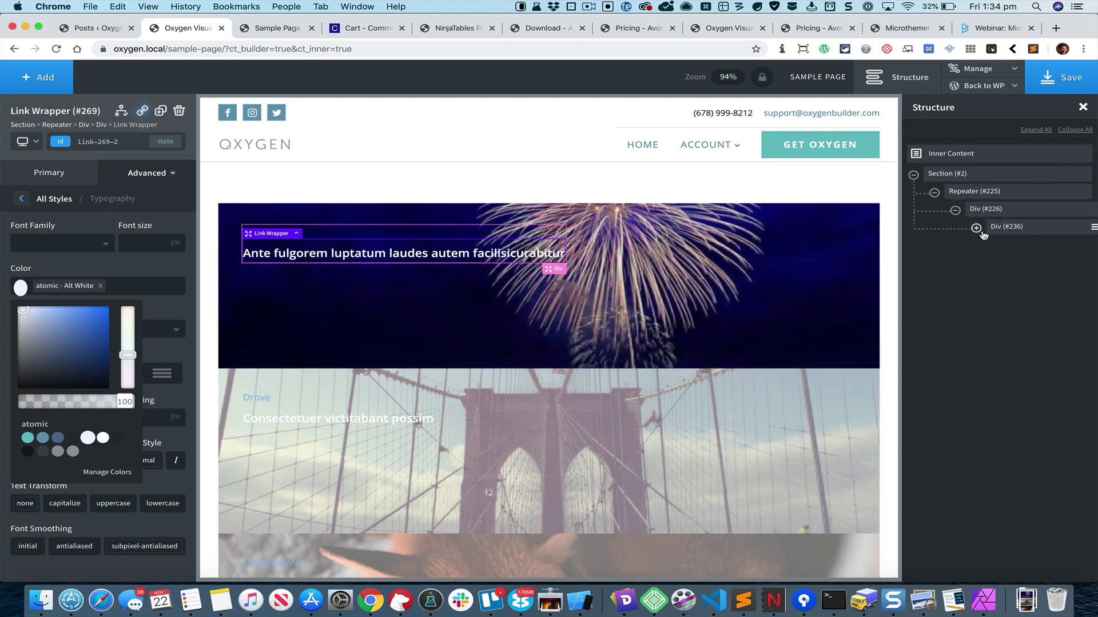
click(976, 227)
click(1036, 245)
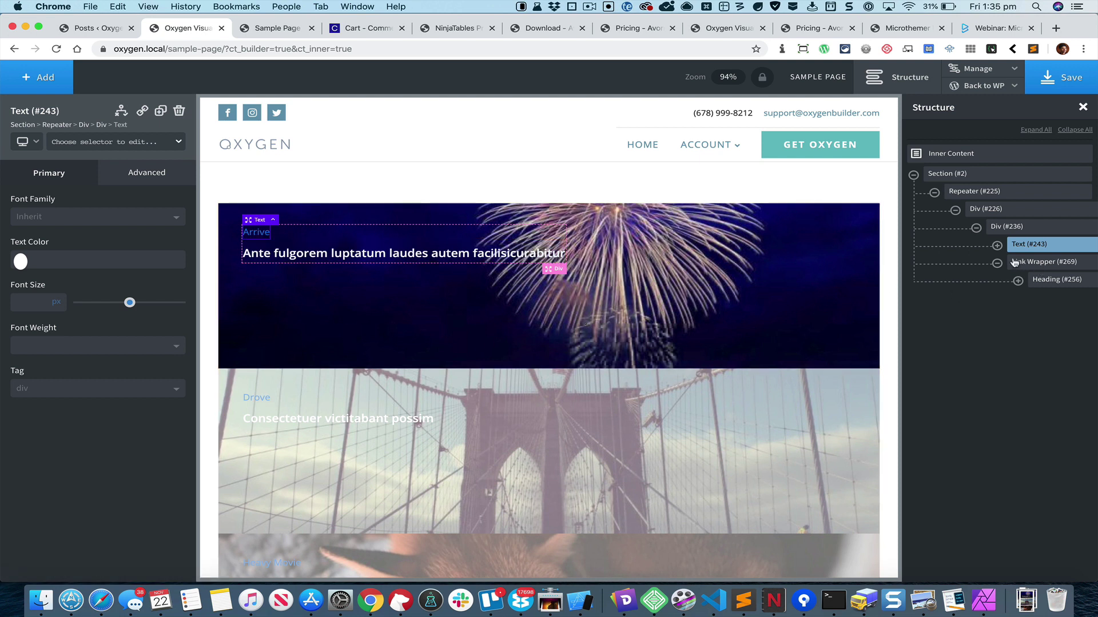
click(1017, 280)
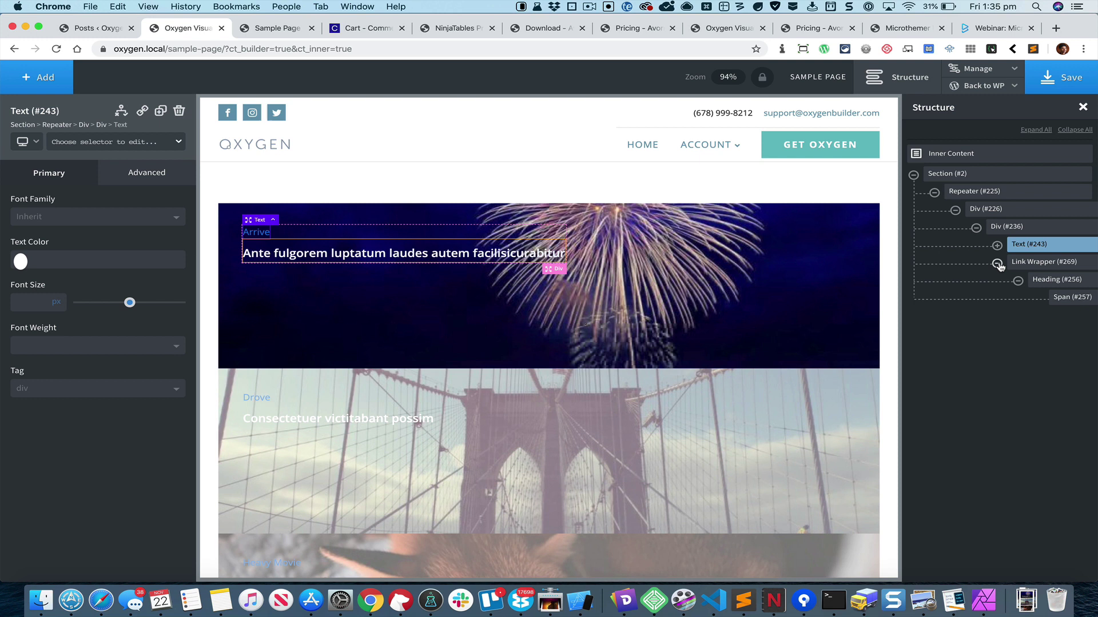
click(997, 263)
click(997, 245)
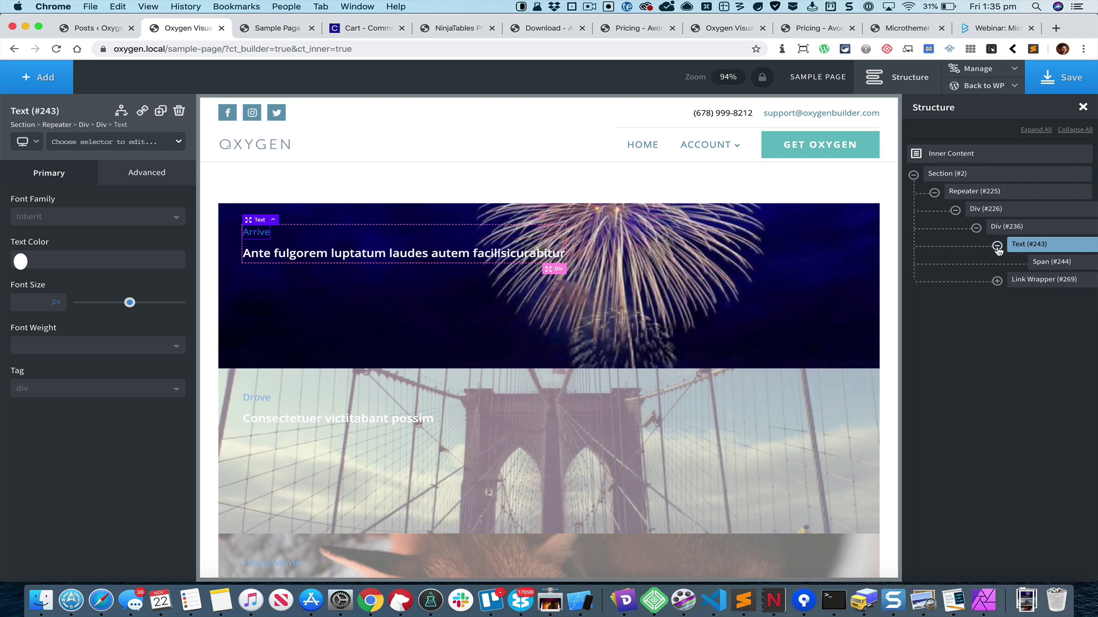
click(1050, 263)
click(1031, 247)
click(20, 262)
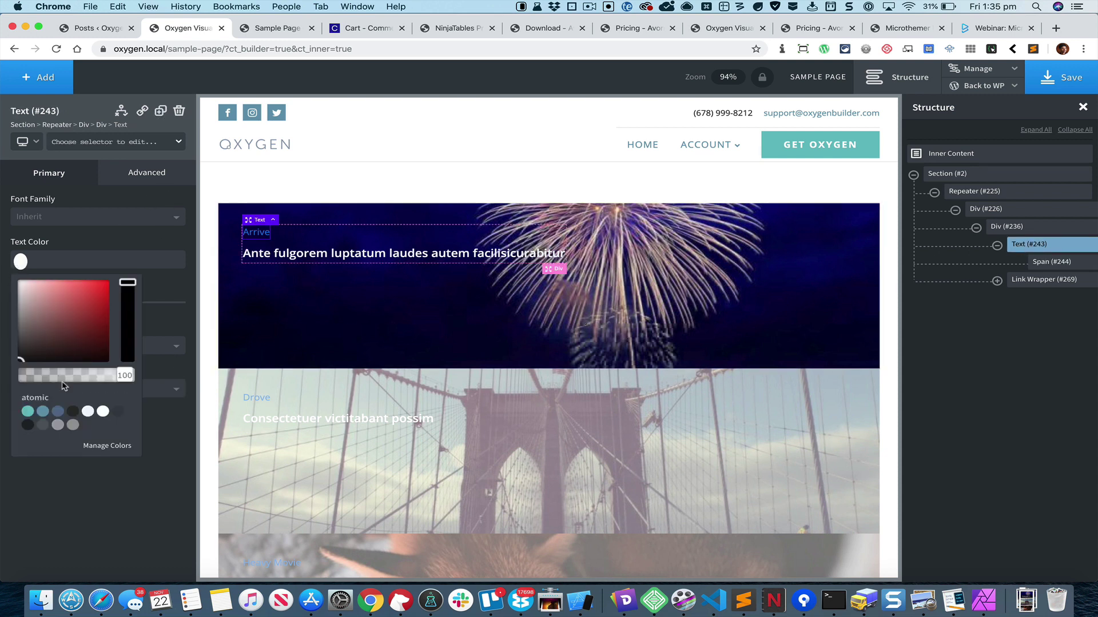
click(88, 412)
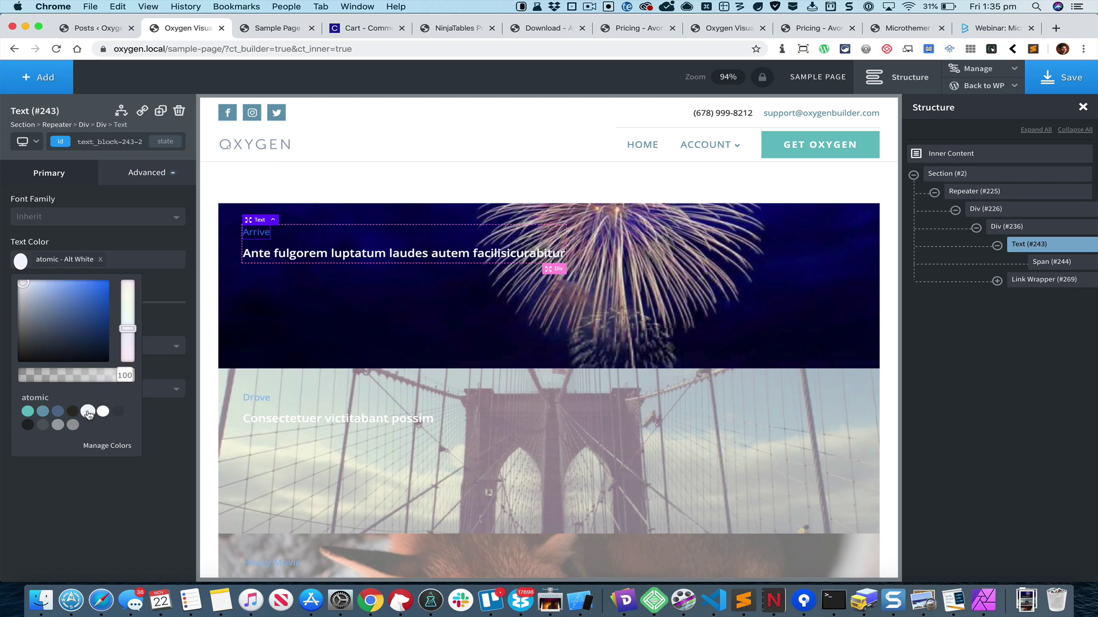
click(100, 259)
click(1045, 266)
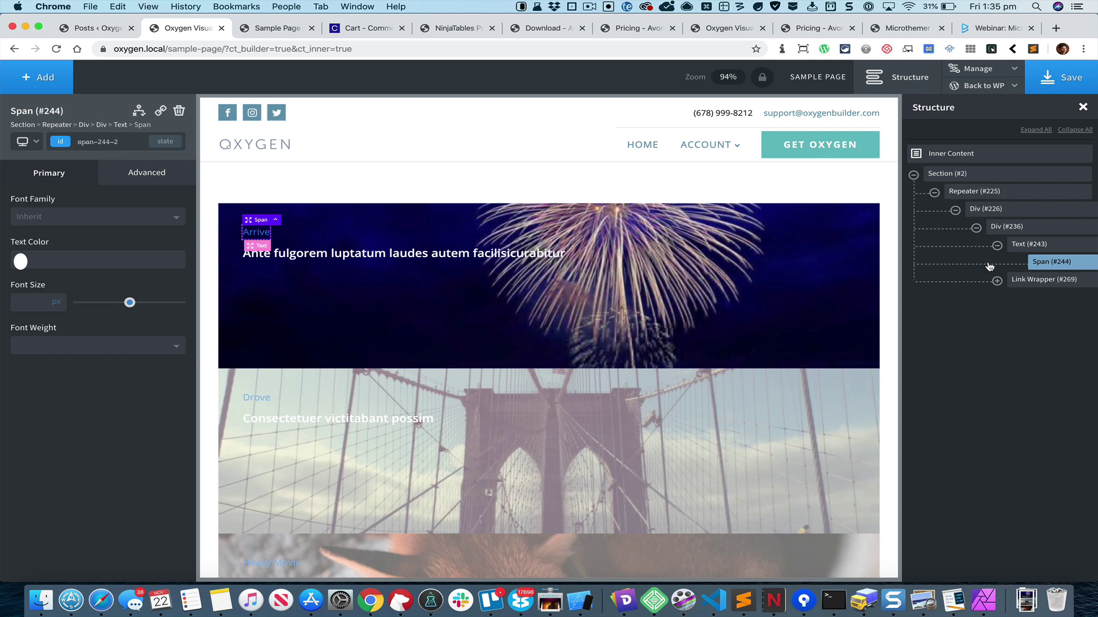
click(21, 262)
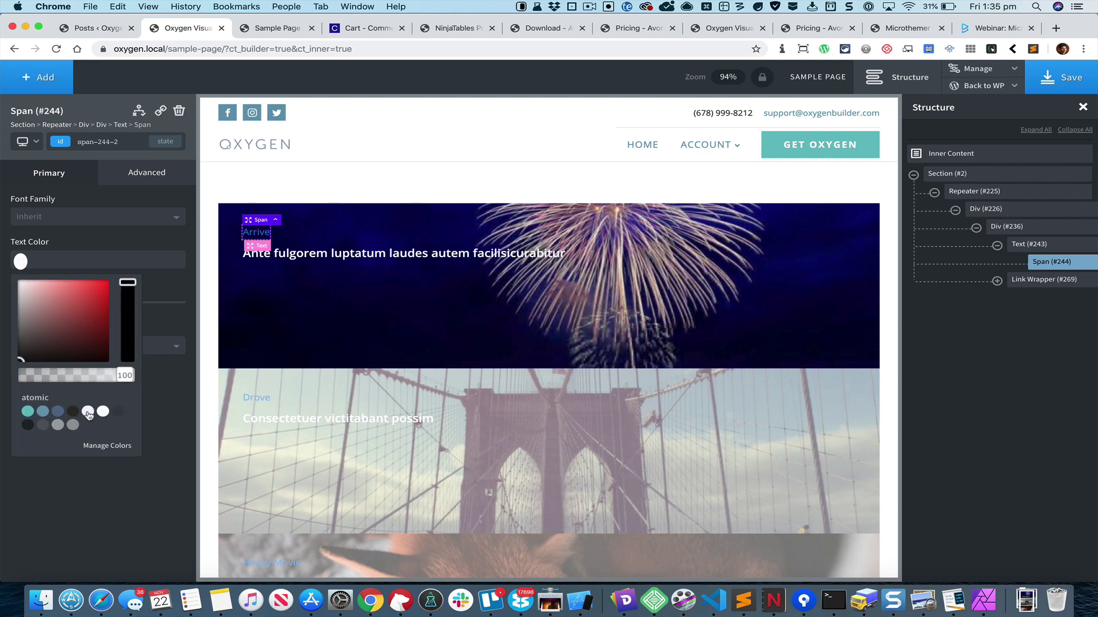
click(88, 412)
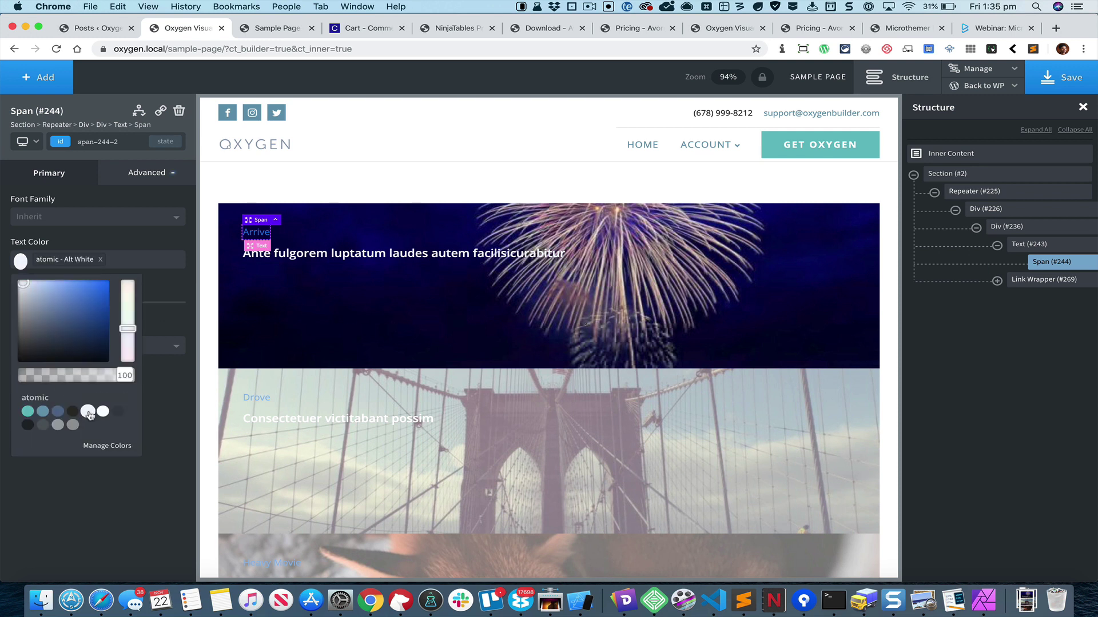
click(100, 260)
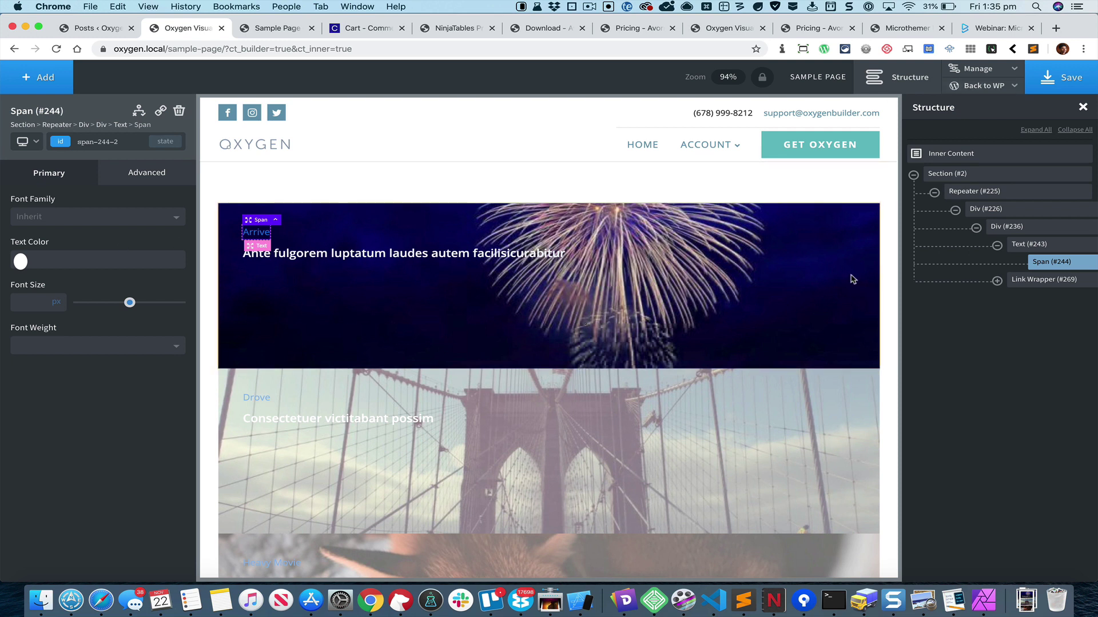
Step: Set post card Div #226's vertical item alignment to Bottom
click(987, 210)
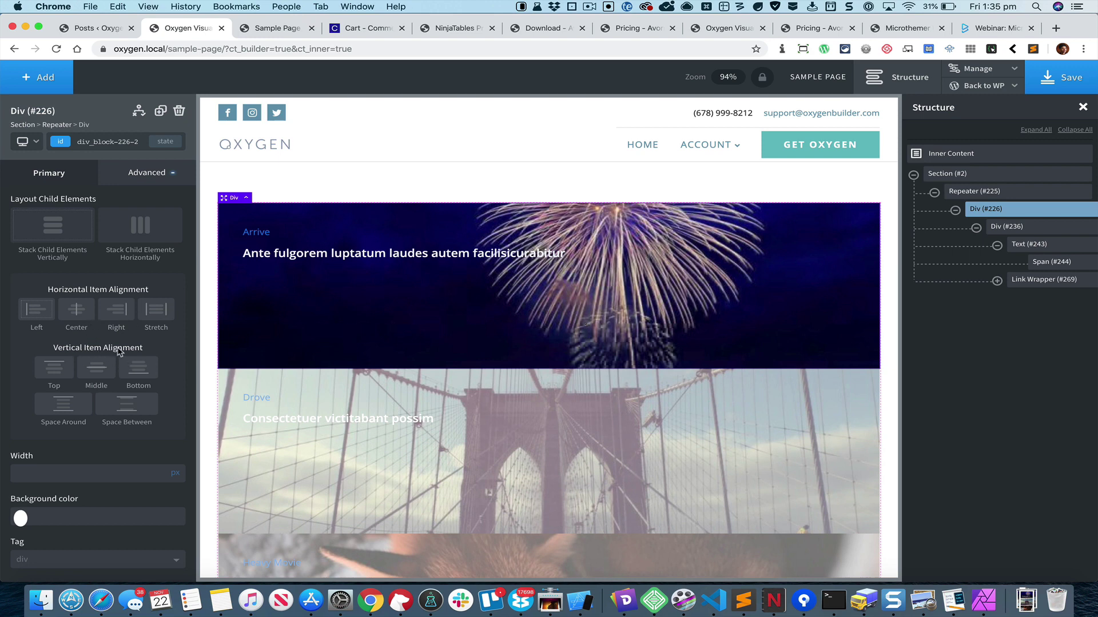
click(138, 372)
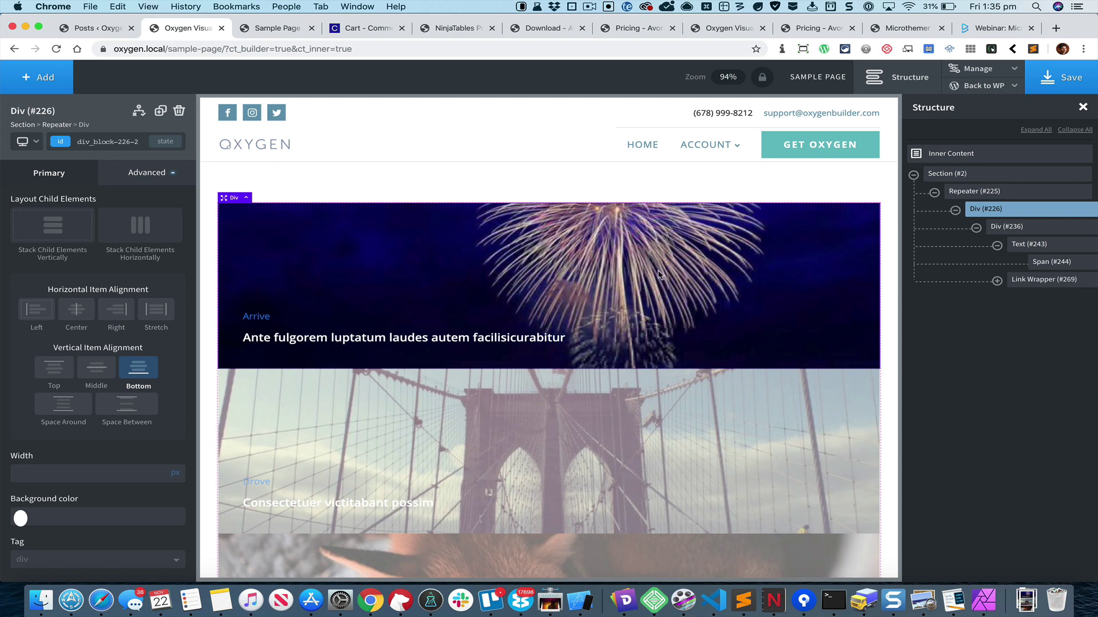
scroll(659, 274, down, 1)
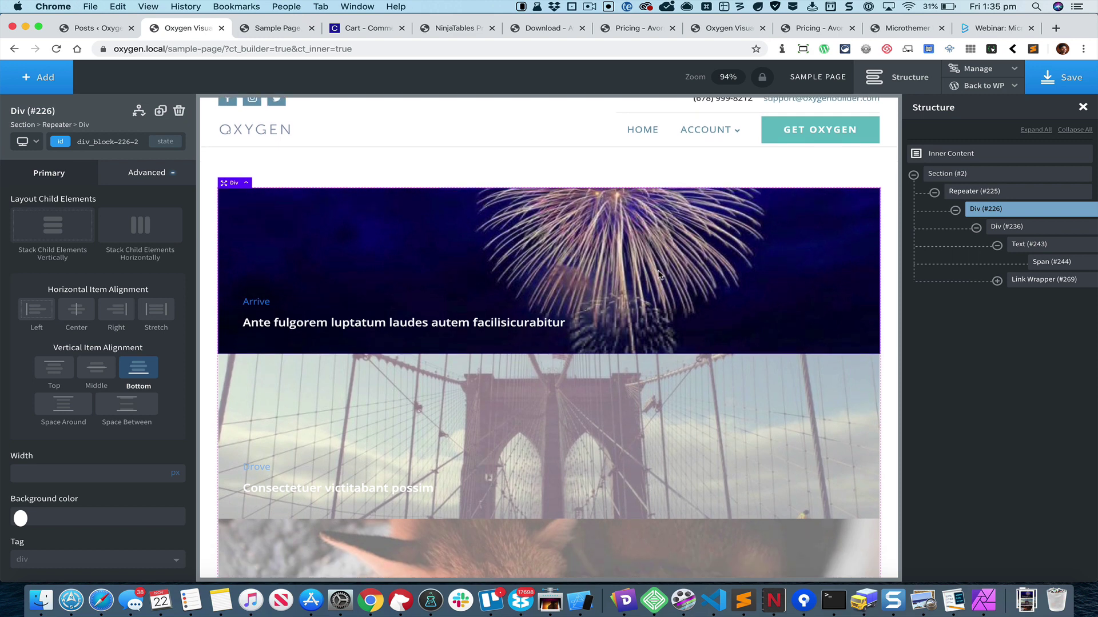
Step: Copy the card's rgba(0,0,0,0.5) background colour and delete it from the card
click(80, 522)
text(rgba(0,0,0,0.5)
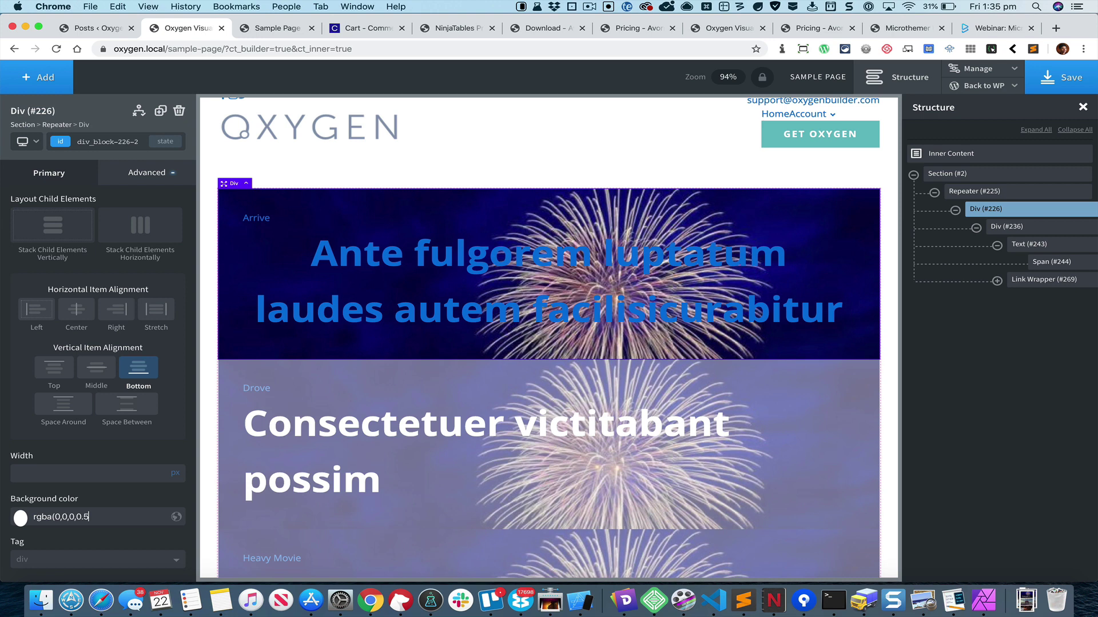
text())
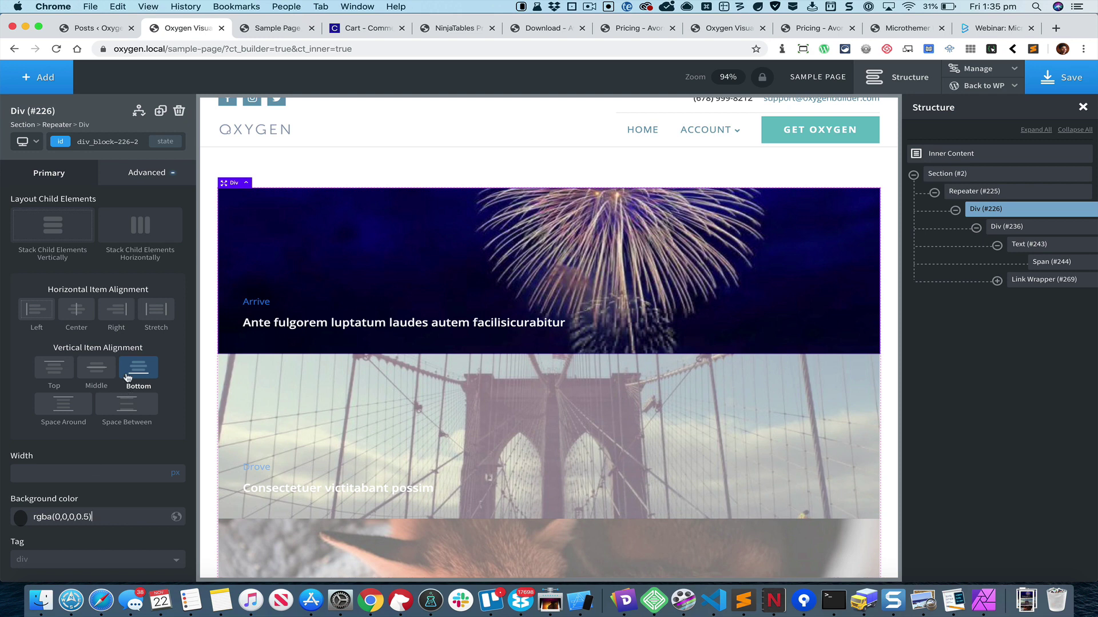
click(153, 174)
click(116, 246)
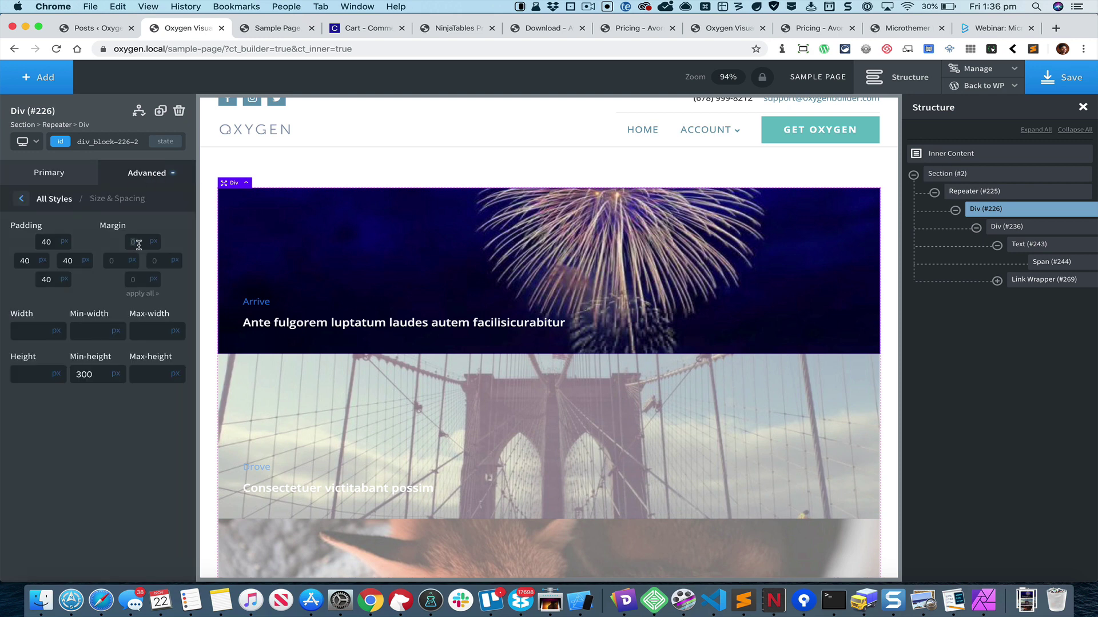
click(153, 175)
click(118, 210)
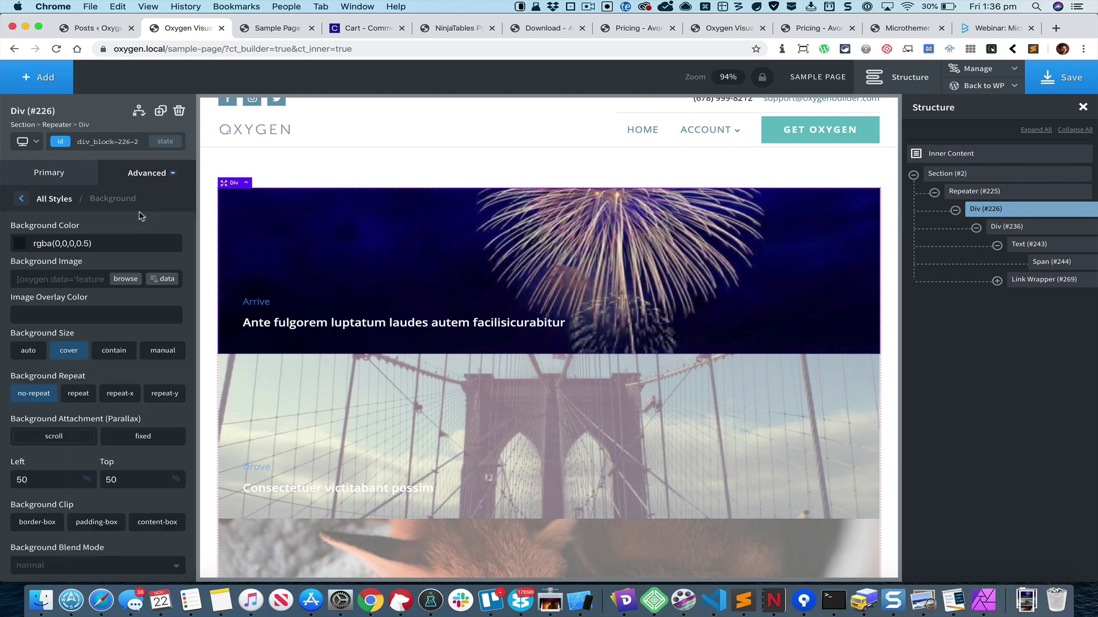
click(121, 240)
key(super+a)
key(BackSpace)
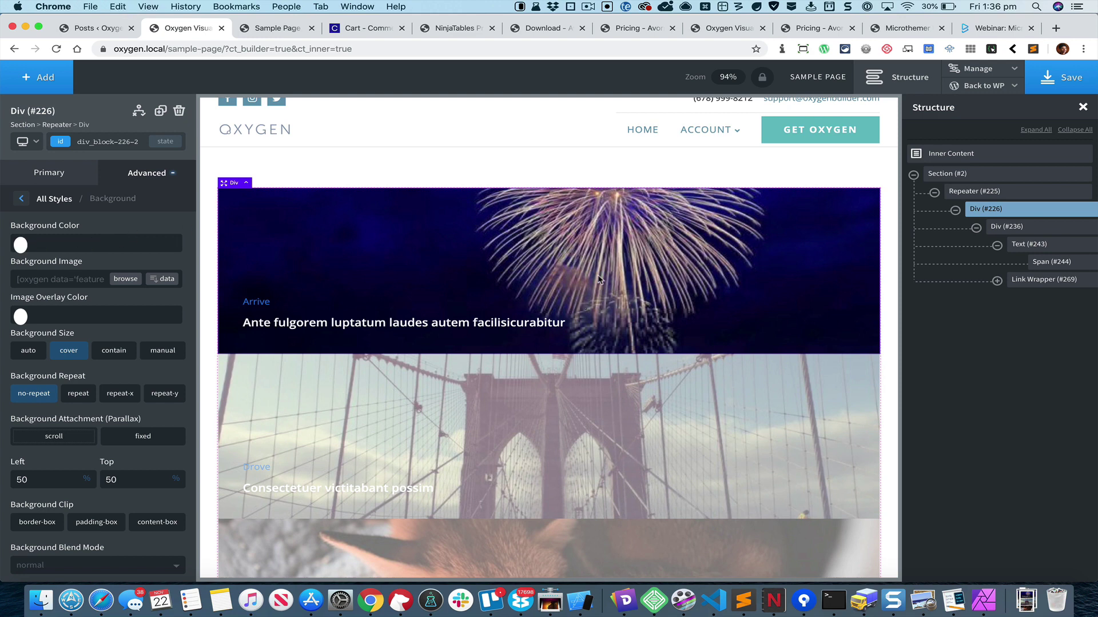
Step: Give caption box Div #236 the rgba(0,0,0,0.5) background and 20px padding on all sides
click(1008, 228)
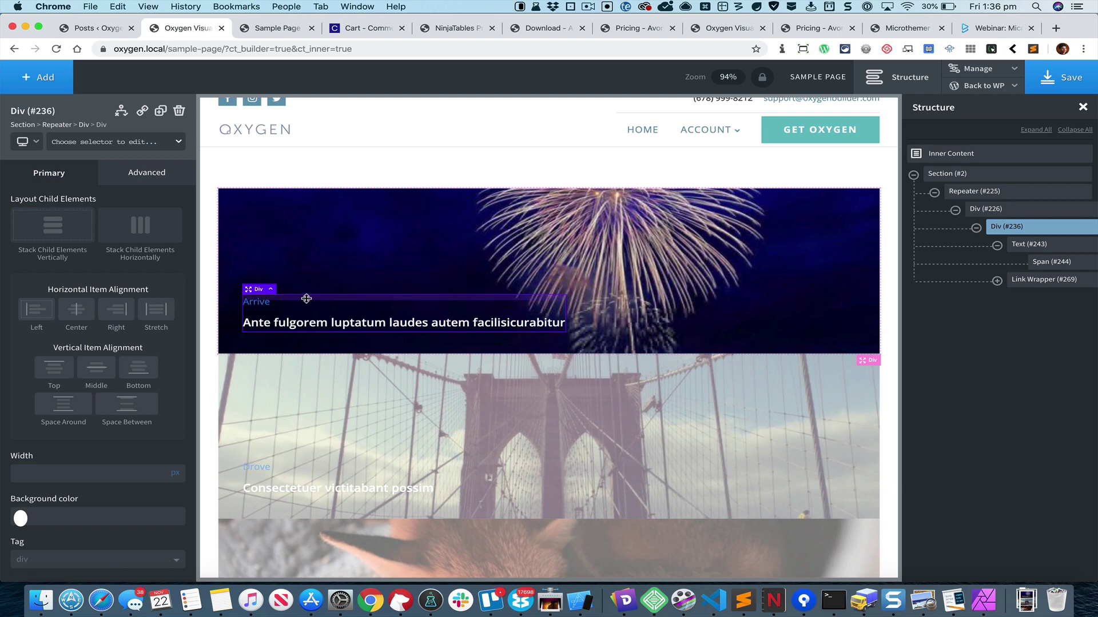
key(super+v)
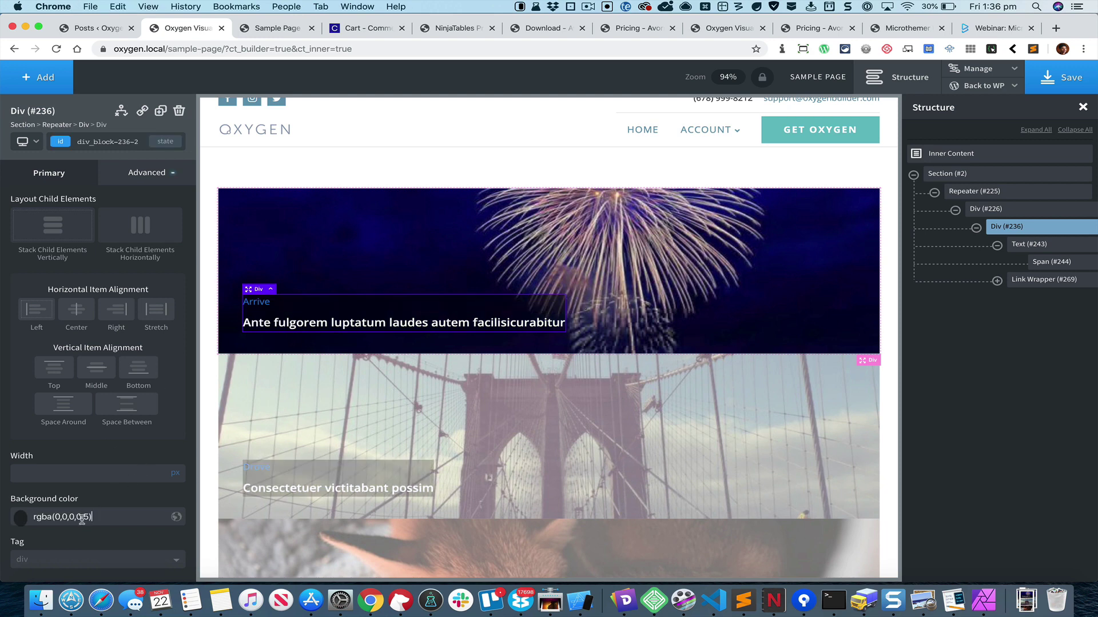
click(146, 173)
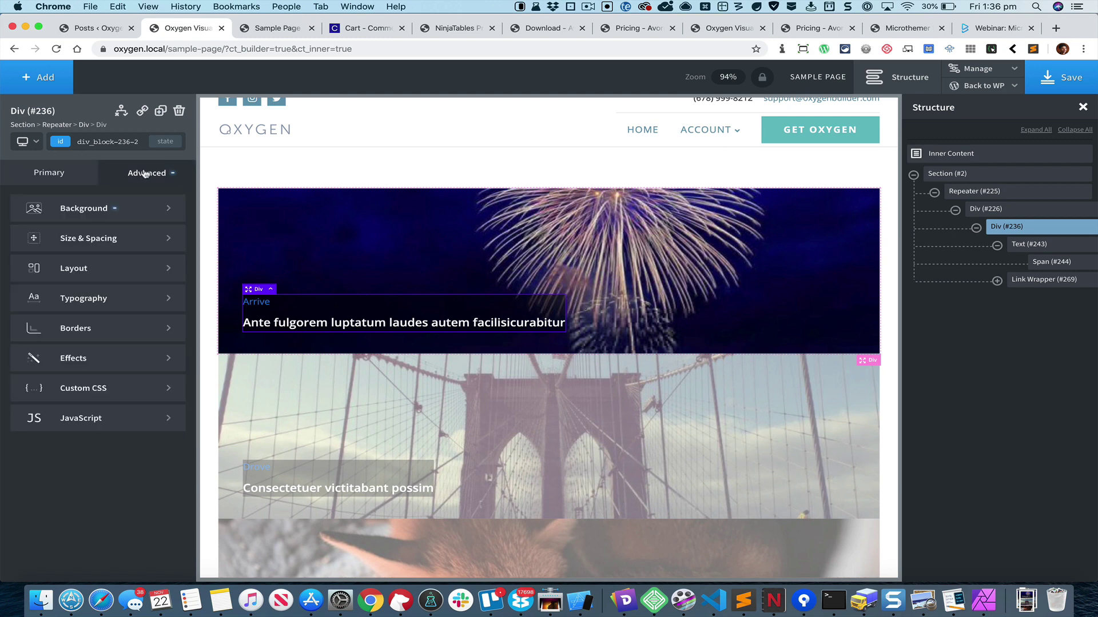
click(128, 240)
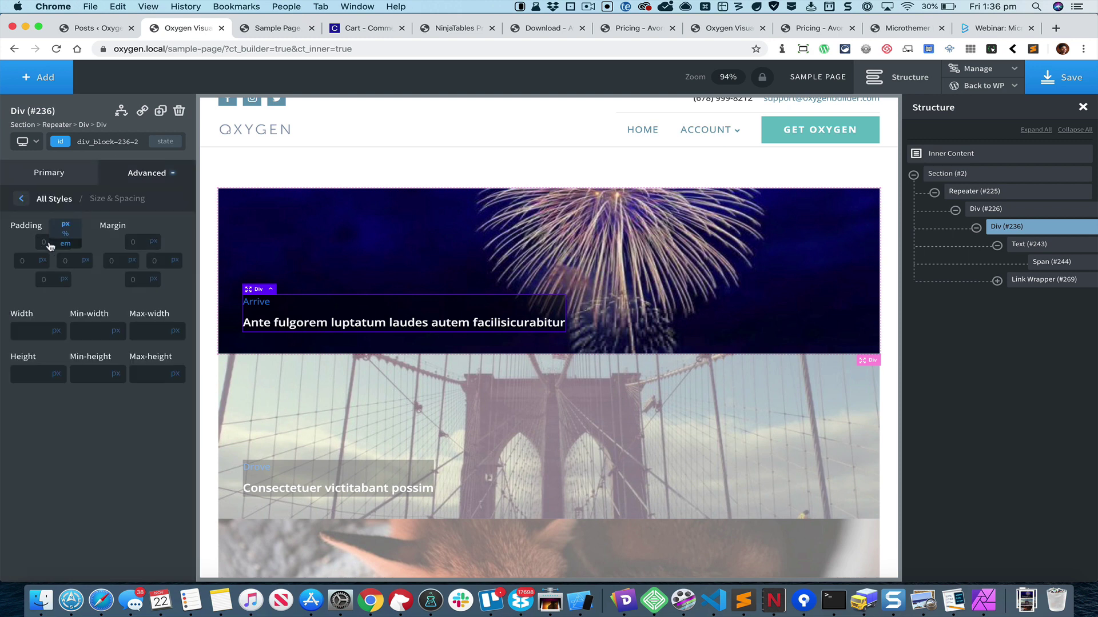
click(64, 243)
click(66, 225)
text(20)
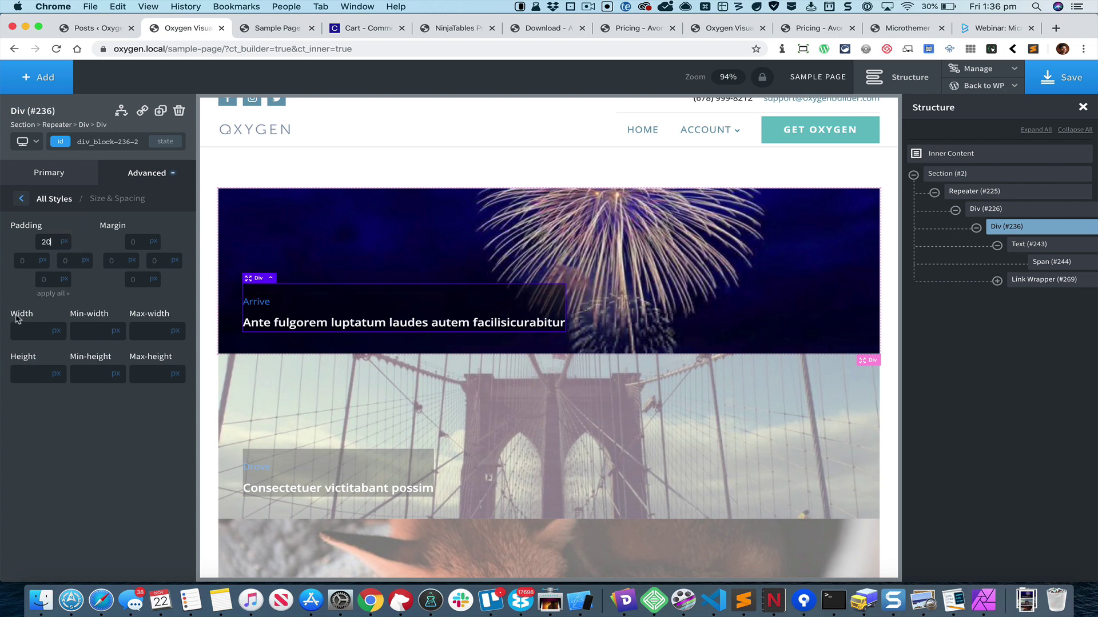
click(50, 293)
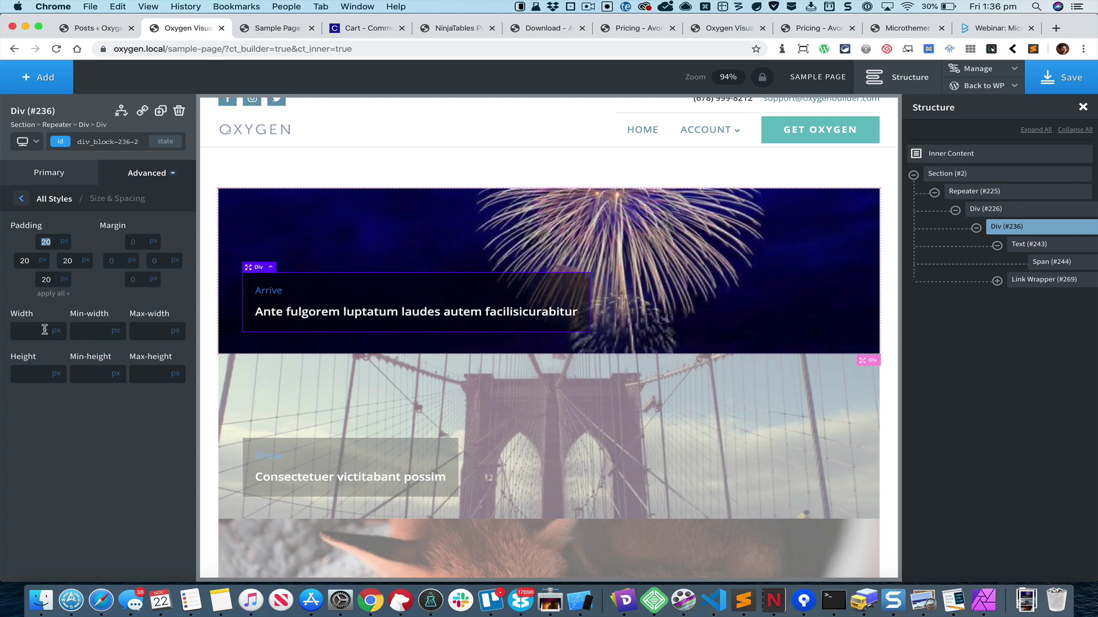
Step: Set the caption box width to 100%
click(55, 332)
click(60, 324)
click(34, 331)
text(100)
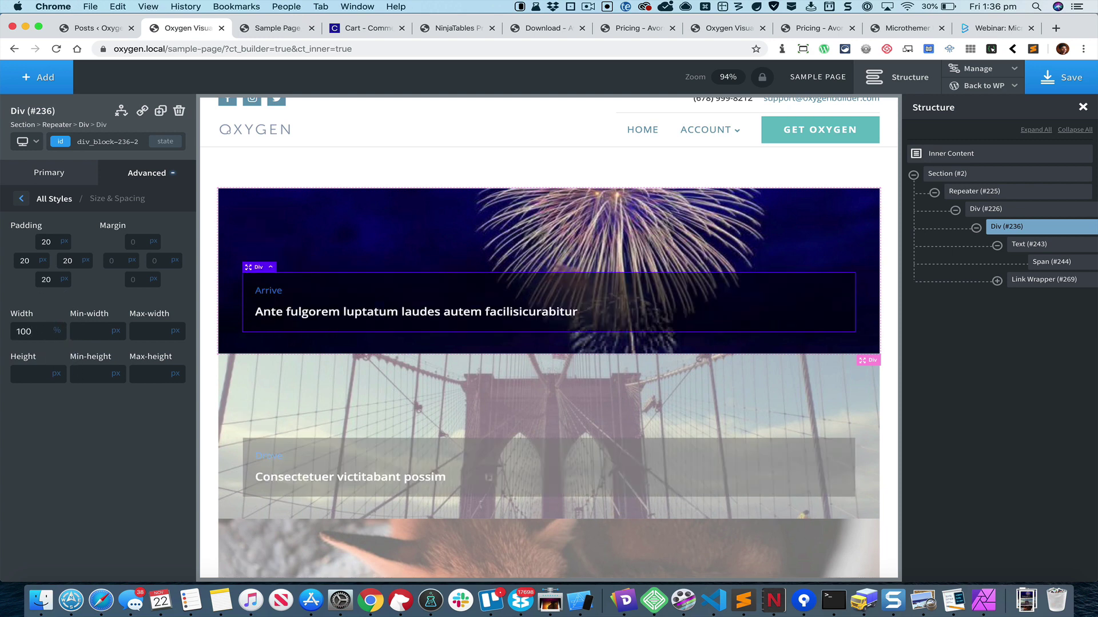
Step: Save the design and reload the live Sample Page
click(1065, 79)
key(ctrl+Tab)
key(super+r)
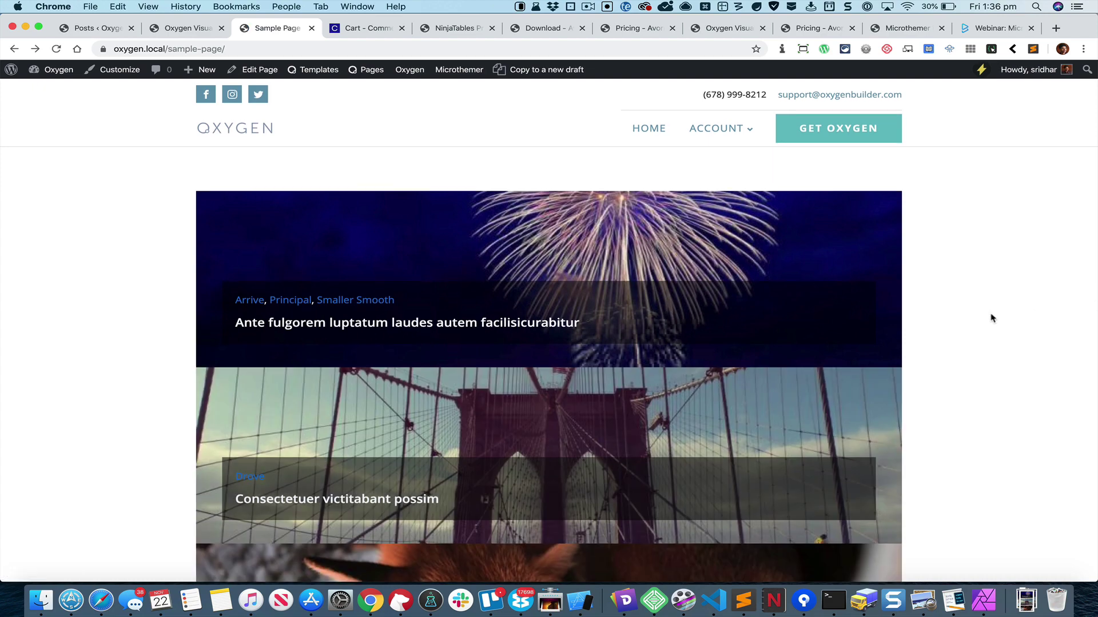
scroll(992, 317, down, 10)
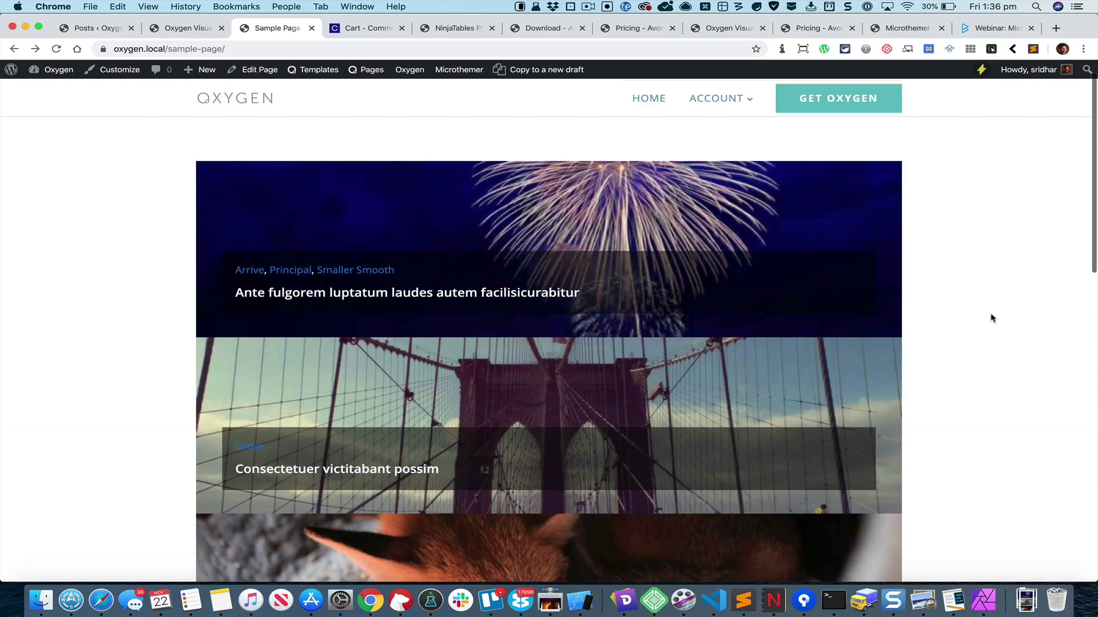
scroll(991, 303, up, 2)
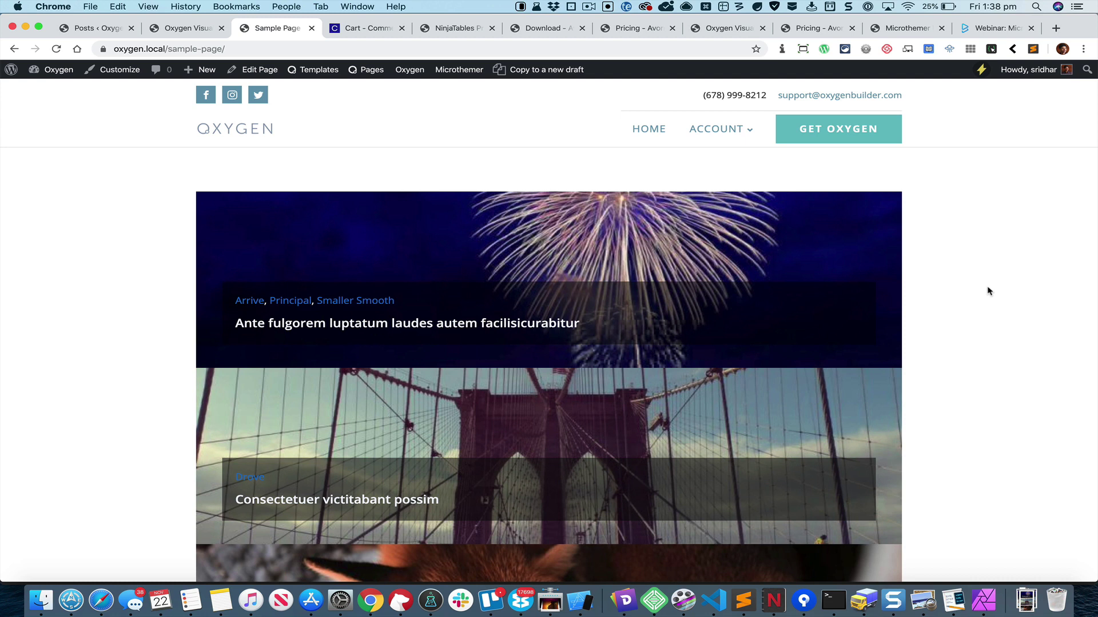
Step: Load the Sample Page into Microthemer and scroll through its post panels
click(460, 76)
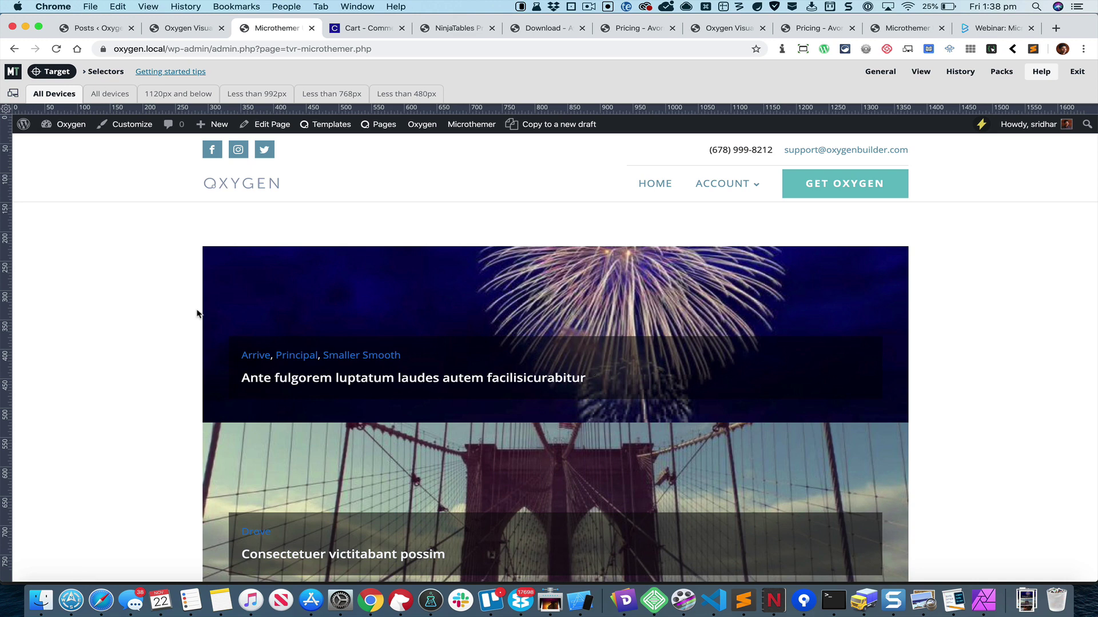
scroll(162, 306, down, 8)
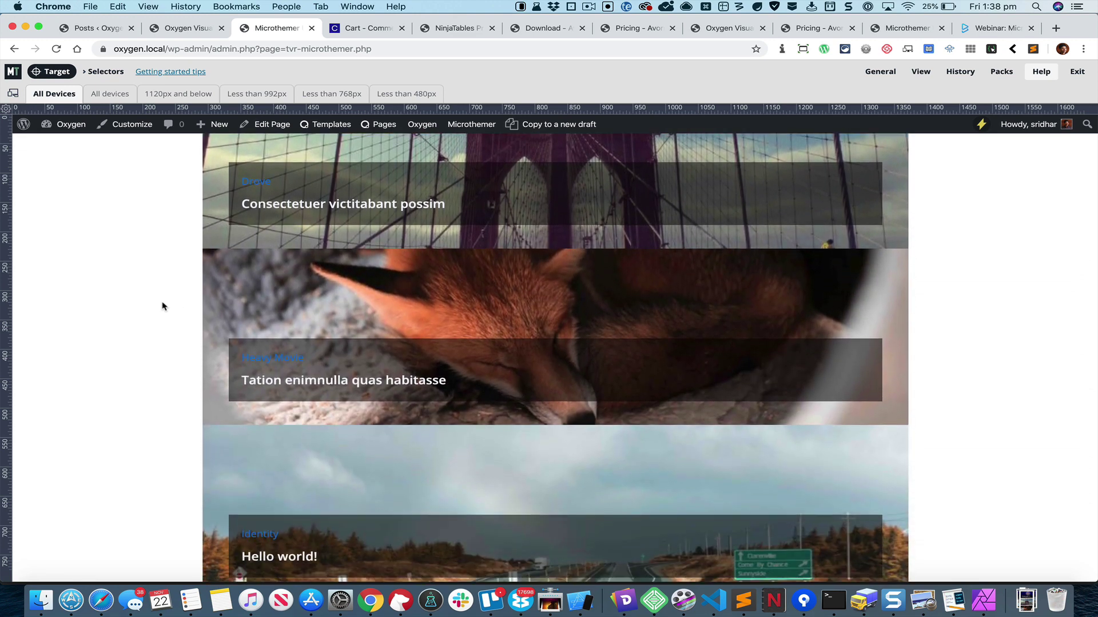
scroll(162, 306, up, 10)
scroll(162, 306, down, 2)
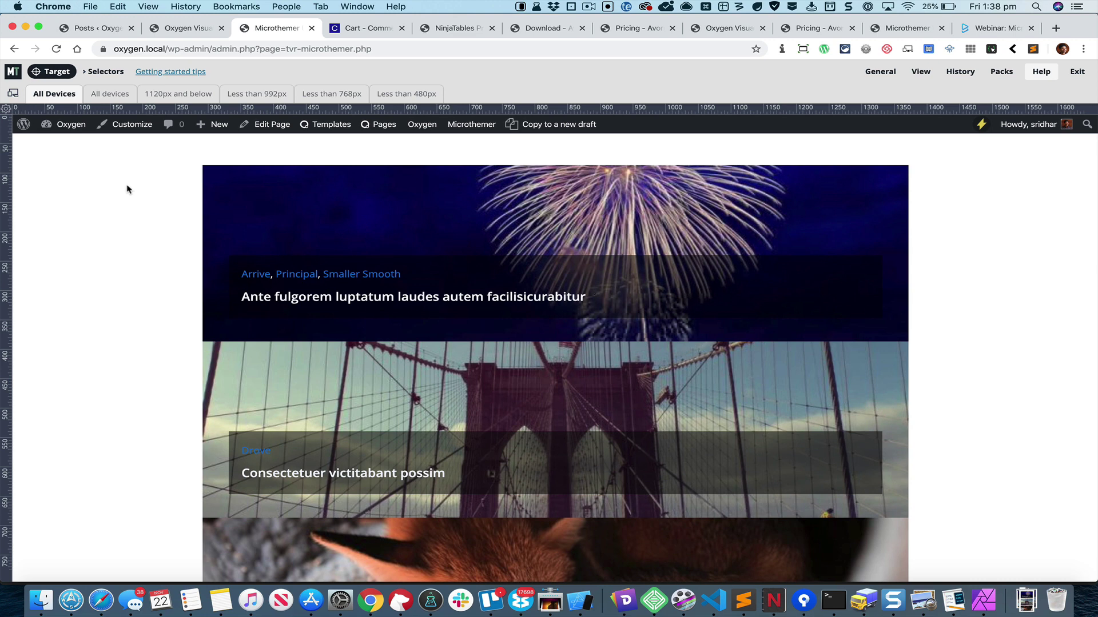
Step: Target the #_dynamic_list-225-2 list that holds all the post cards
click(56, 74)
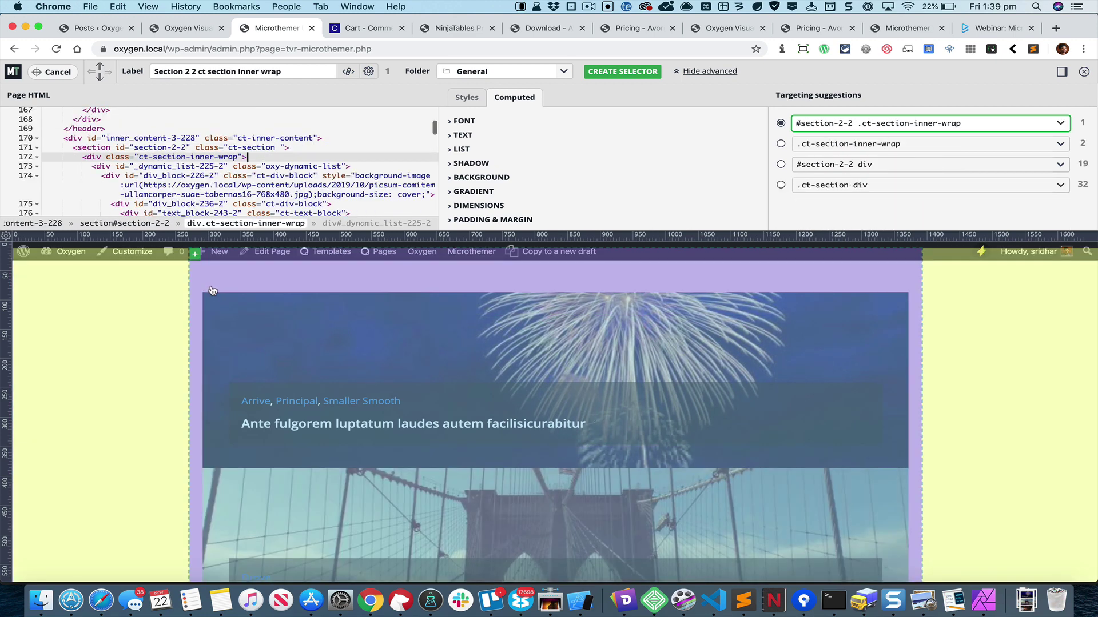
click(221, 287)
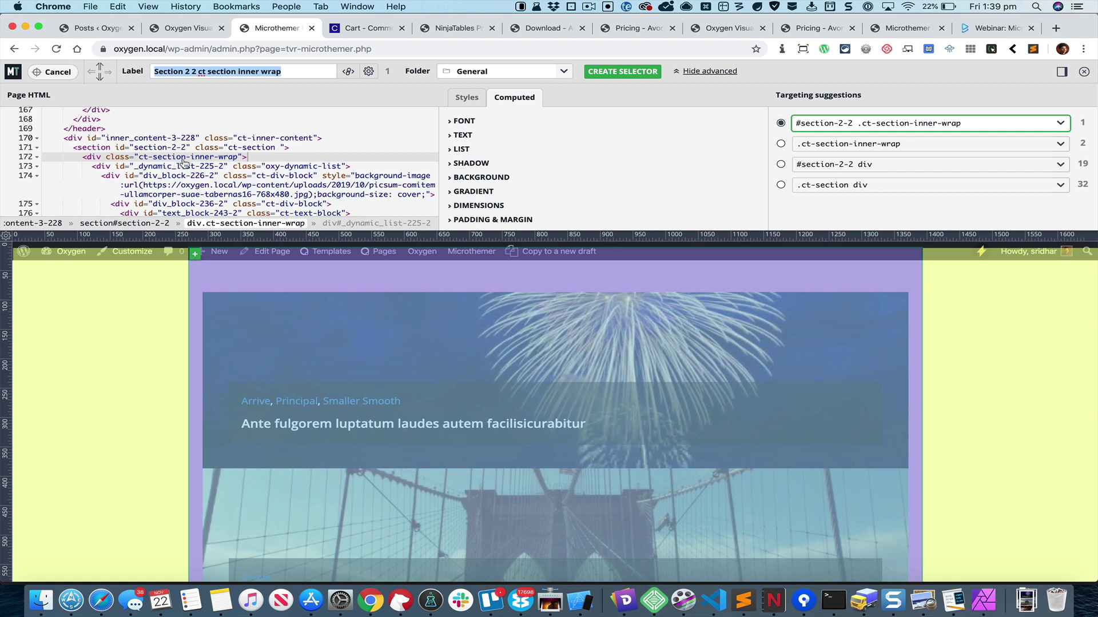
click(113, 171)
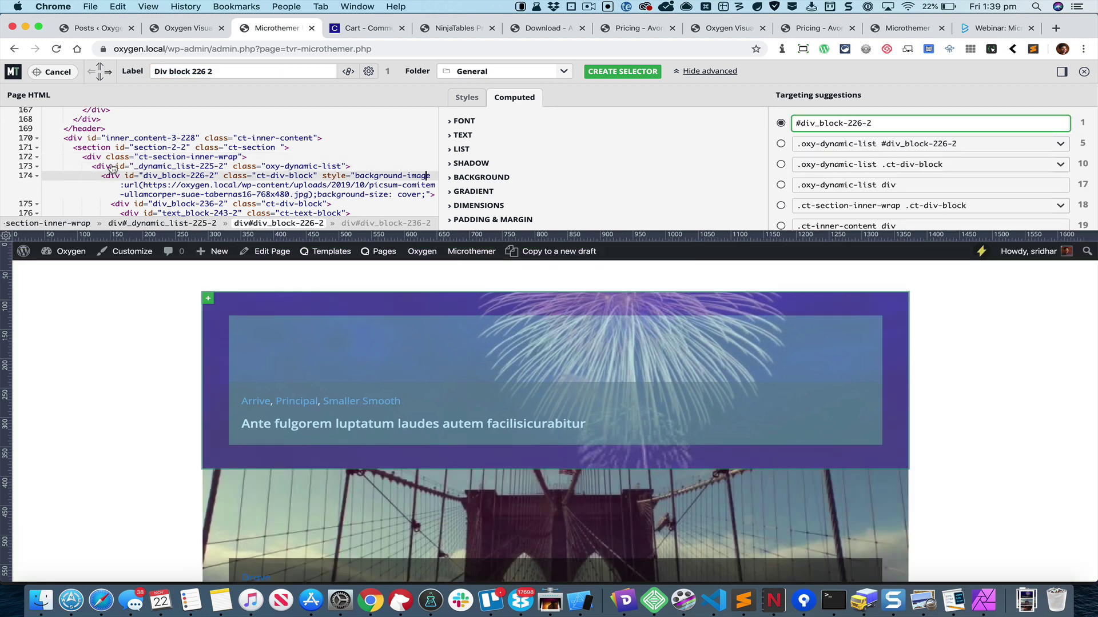
click(110, 166)
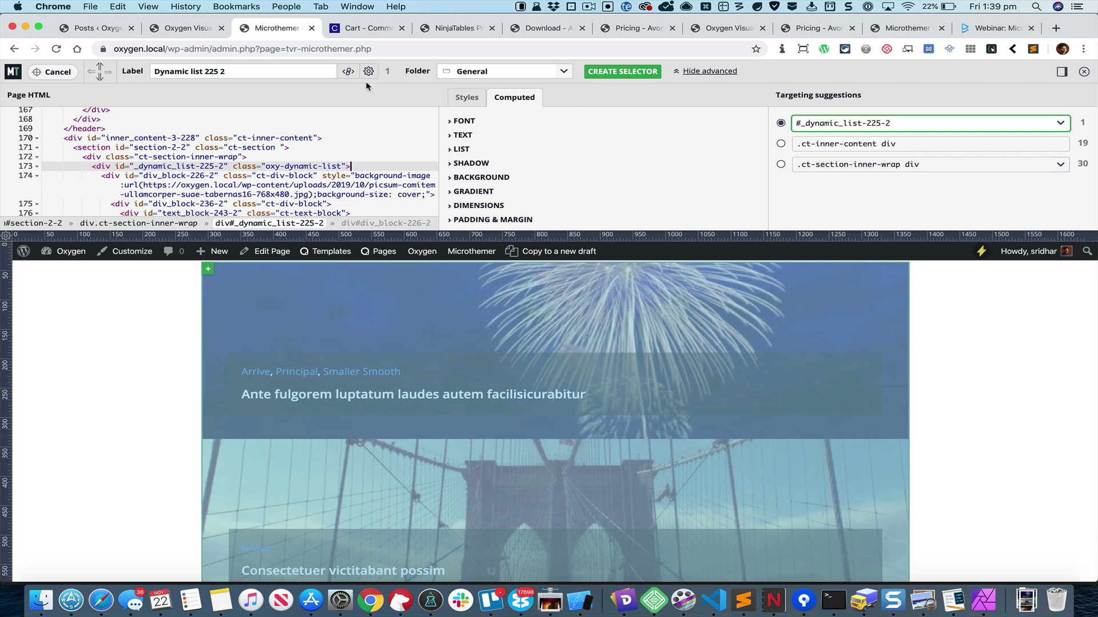
Step: Rename the selector label to 'Blog Posts Grid Container'
click(242, 72)
key(super+a)
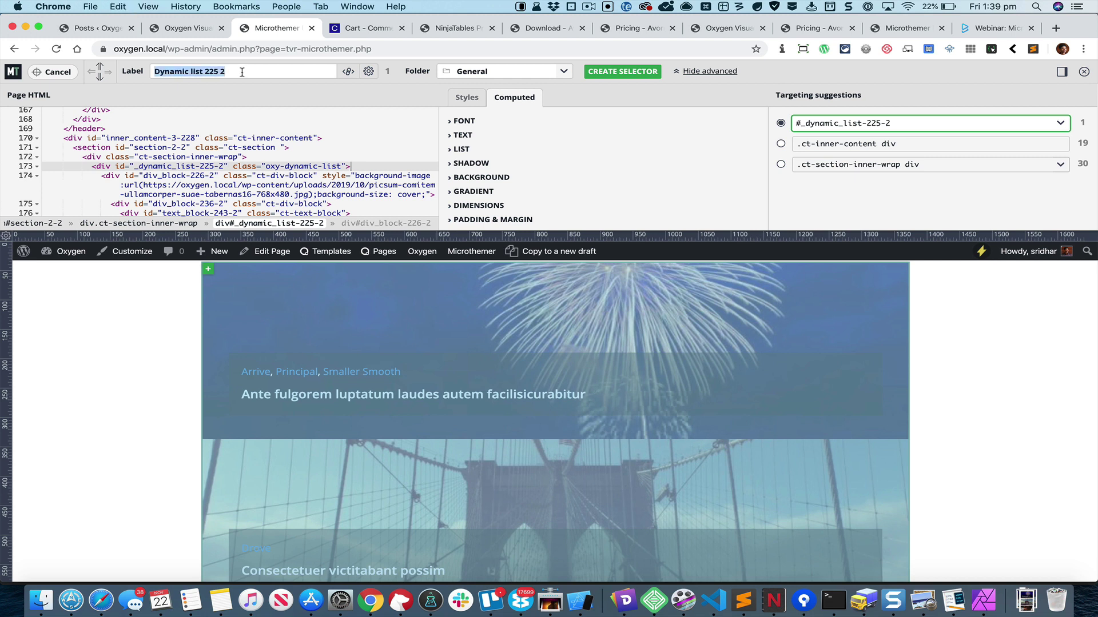
text(Re)
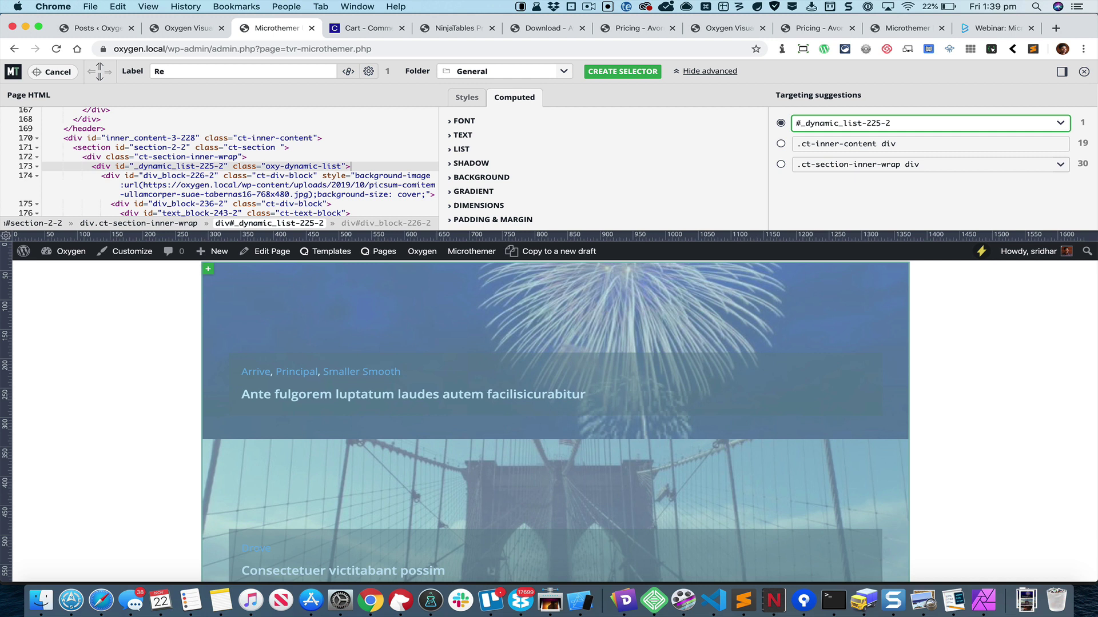
text(Blog Posts Grid Container)
Step: Create the Blog Posts Grid Container selector and show its grid properties
click(617, 73)
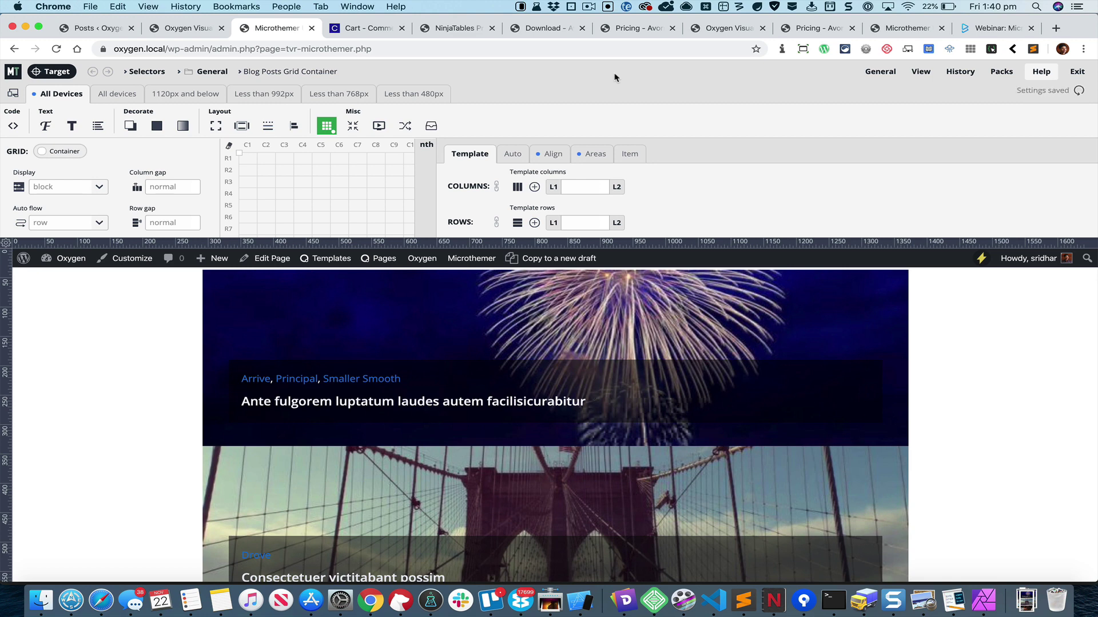
click(46, 127)
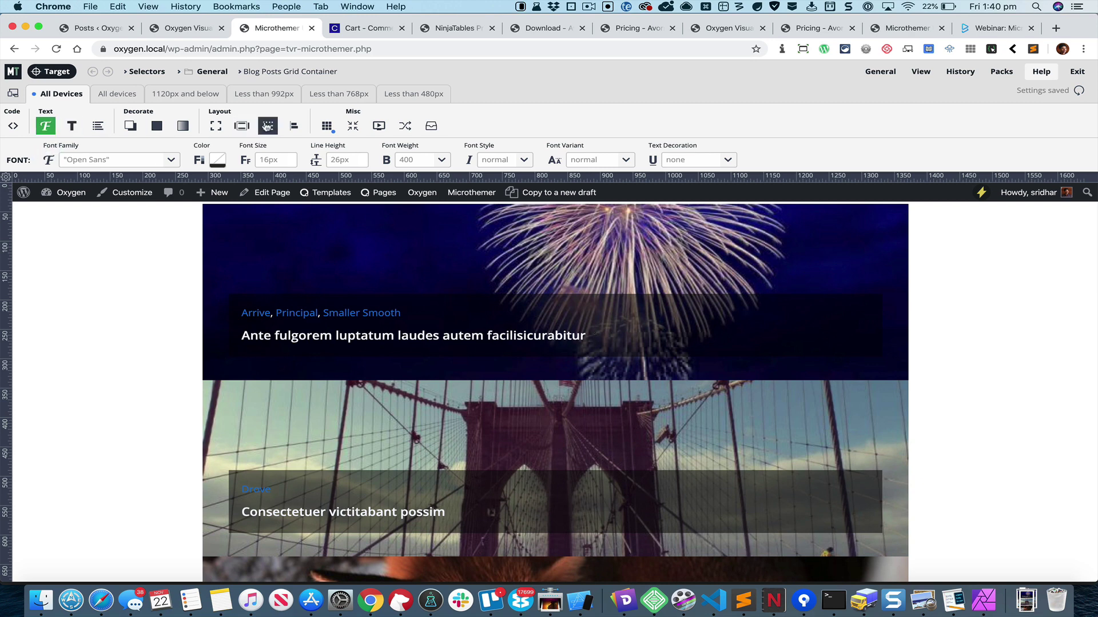
click(326, 127)
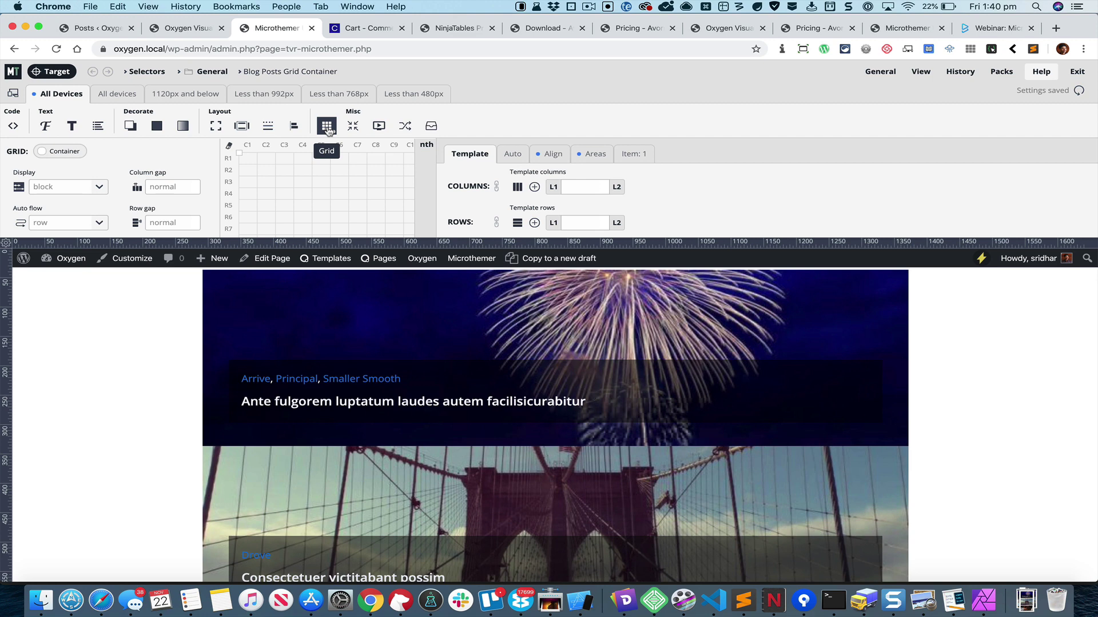
Step: Check the reference grid image in Preview, then return to Chrome
key(super+Tab)
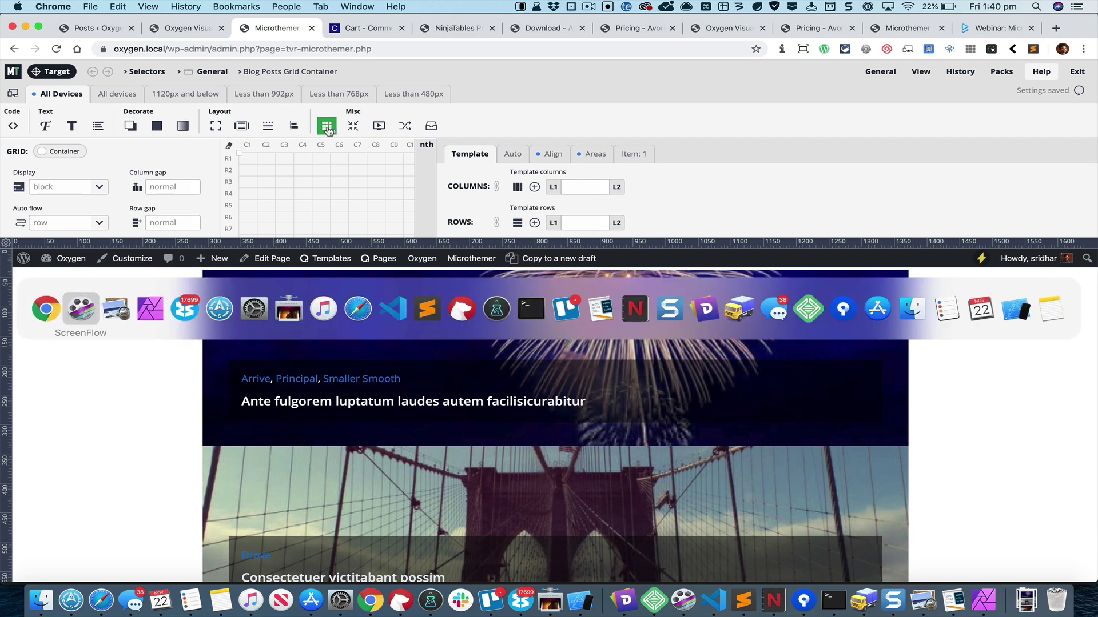
key(super+Tab)
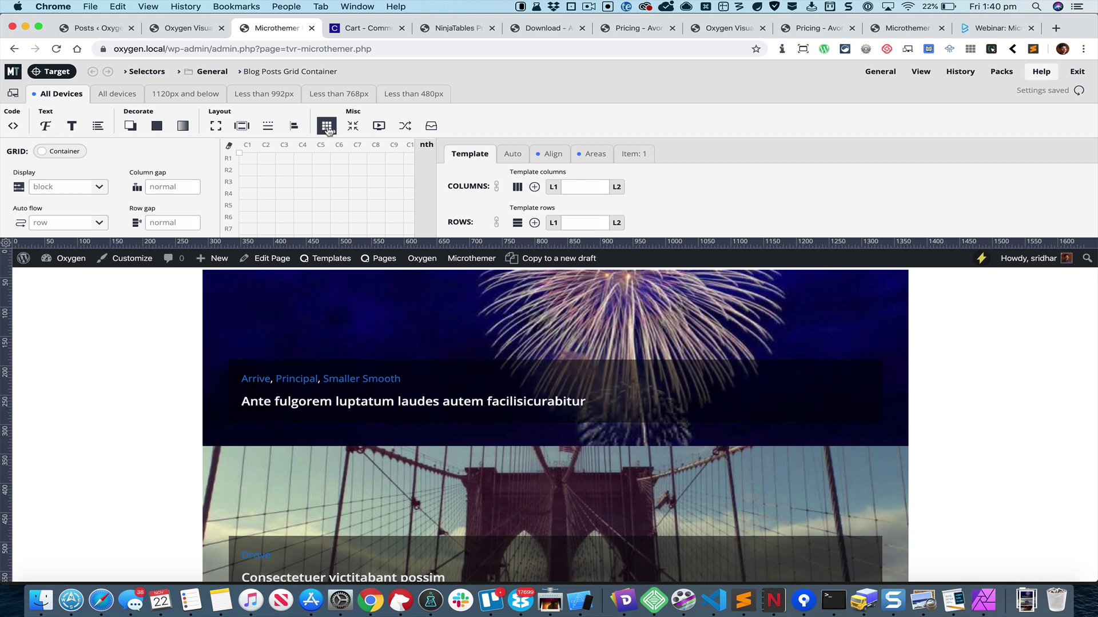
key(super+Tab)
key(Tab)
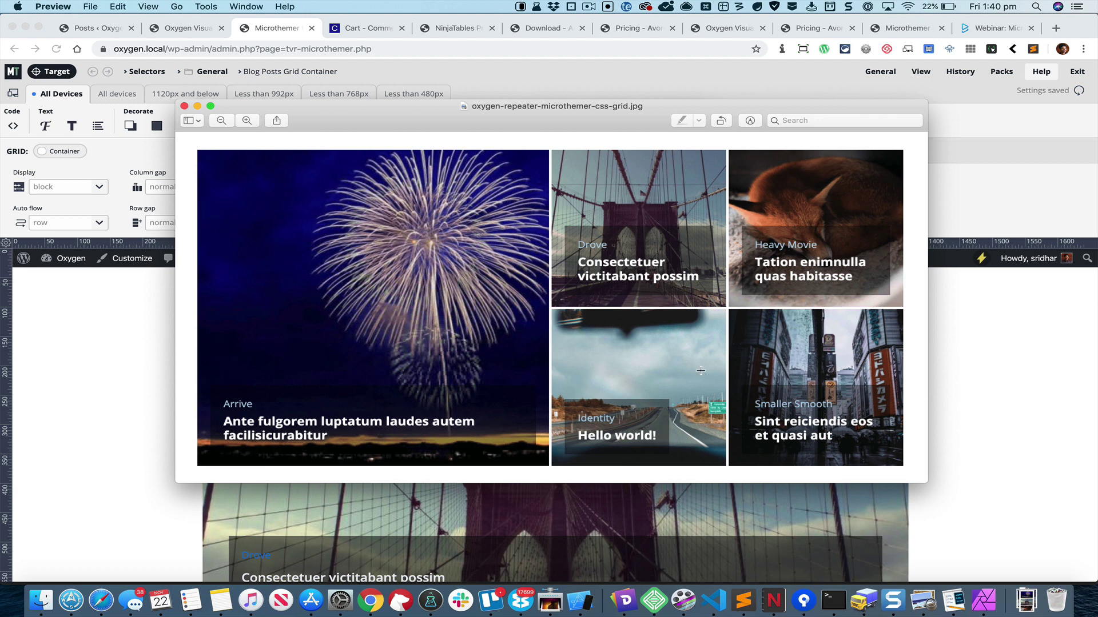
key(super+Tab)
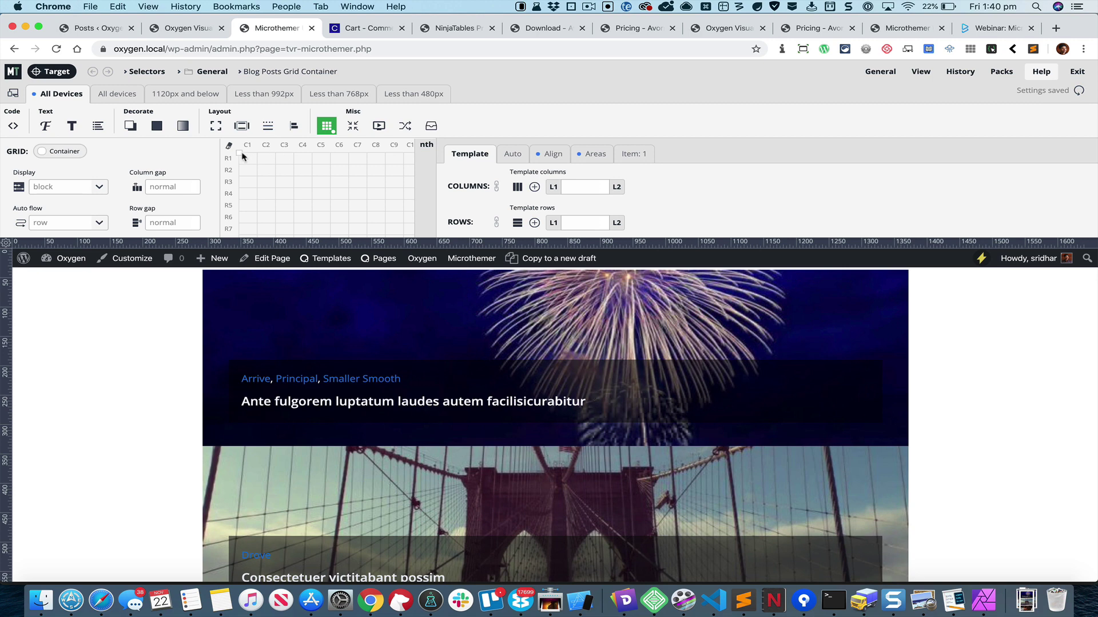
Step: Draw a 4×2 grid, move posts 5 and 6 into row 2, and enlarge post 1 to 2×2
drag(241, 154, 307, 181)
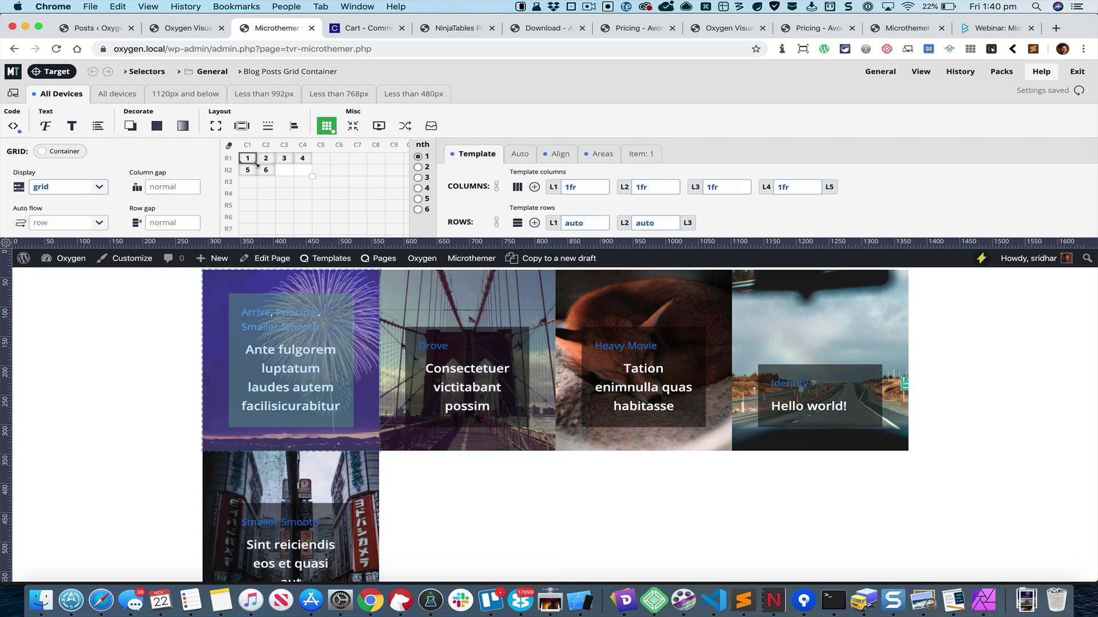
mouse_move(265, 169)
mouse_down()
mouse_move(305, 170)
mouse_move(302, 160)
mouse_move(284, 169)
mouse_up()
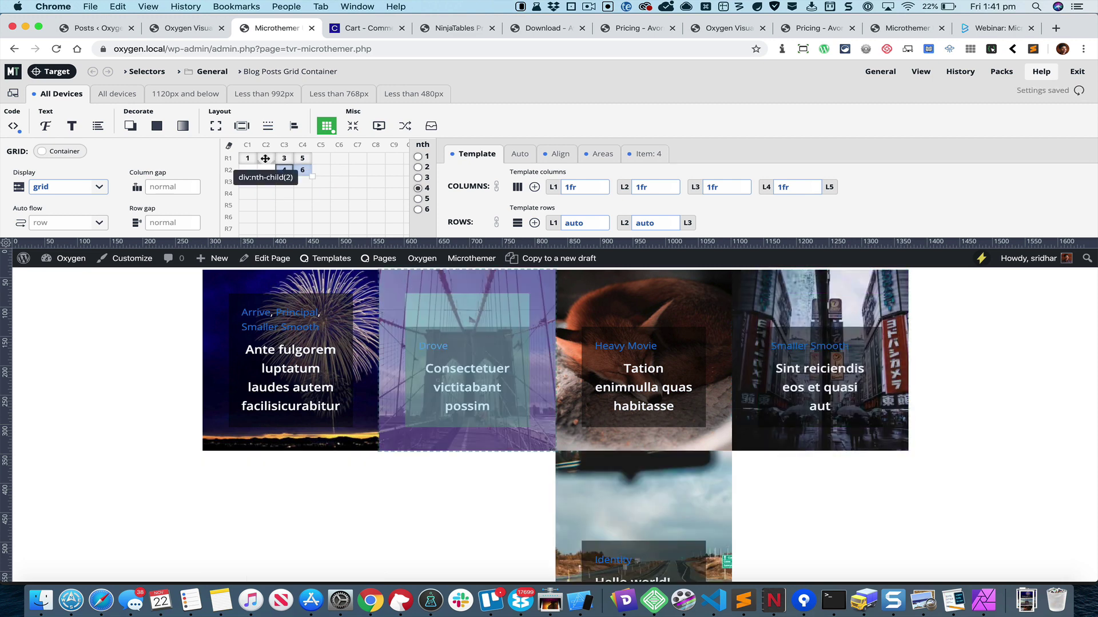
mouse_move(302, 159)
mouse_down()
mouse_move(303, 171)
mouse_move(302, 160)
mouse_move(284, 159)
mouse_move(286, 171)
mouse_move(272, 158)
mouse_move(285, 158)
mouse_up()
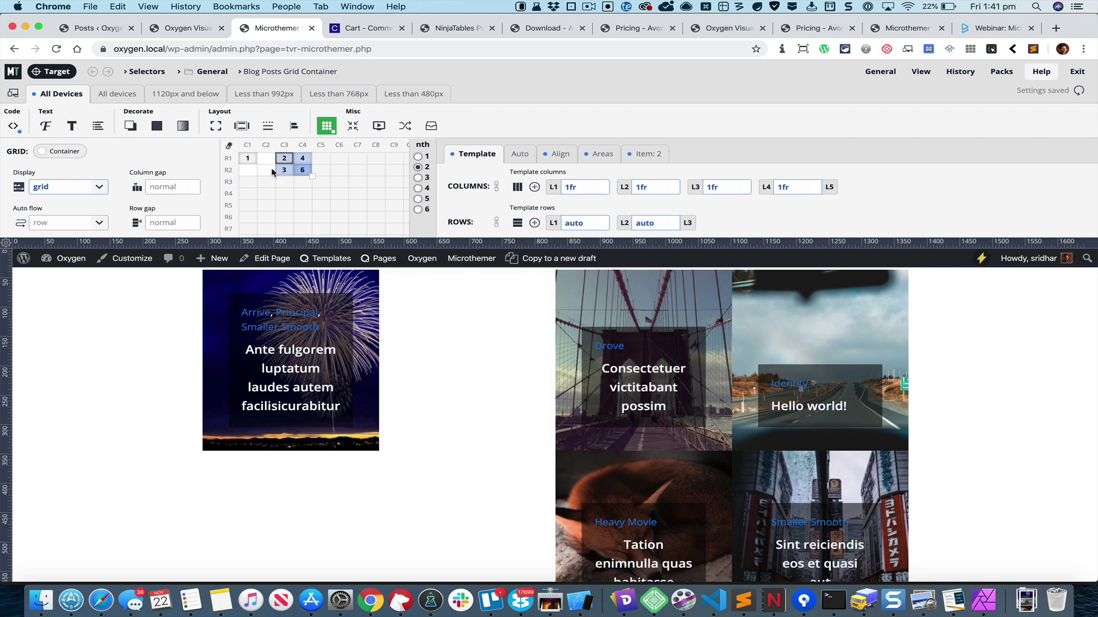
click(251, 160)
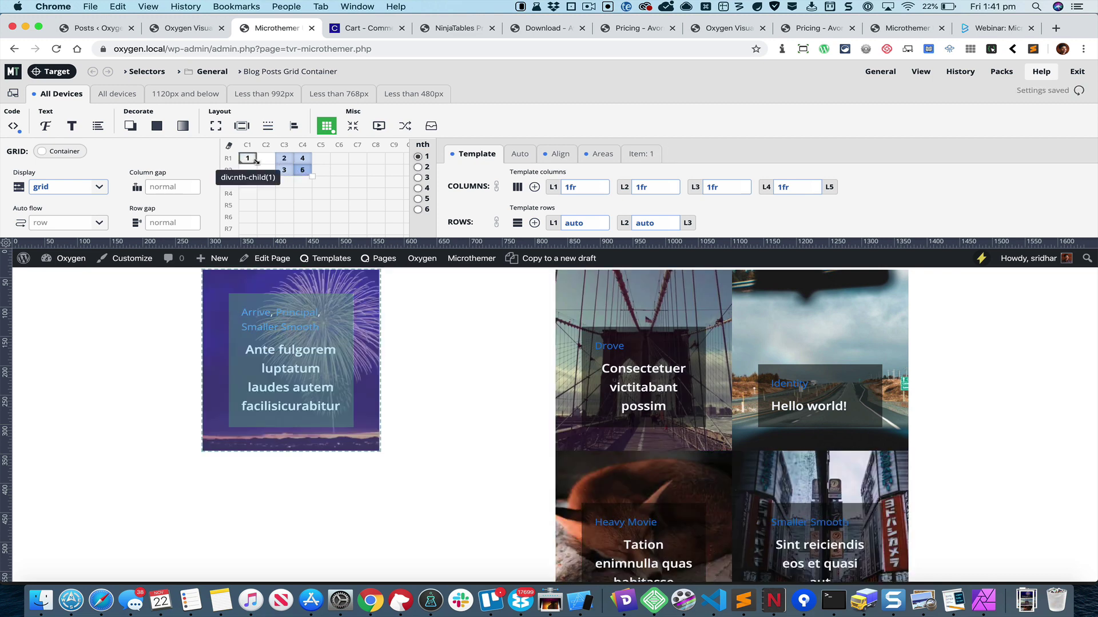
drag(257, 162, 274, 174)
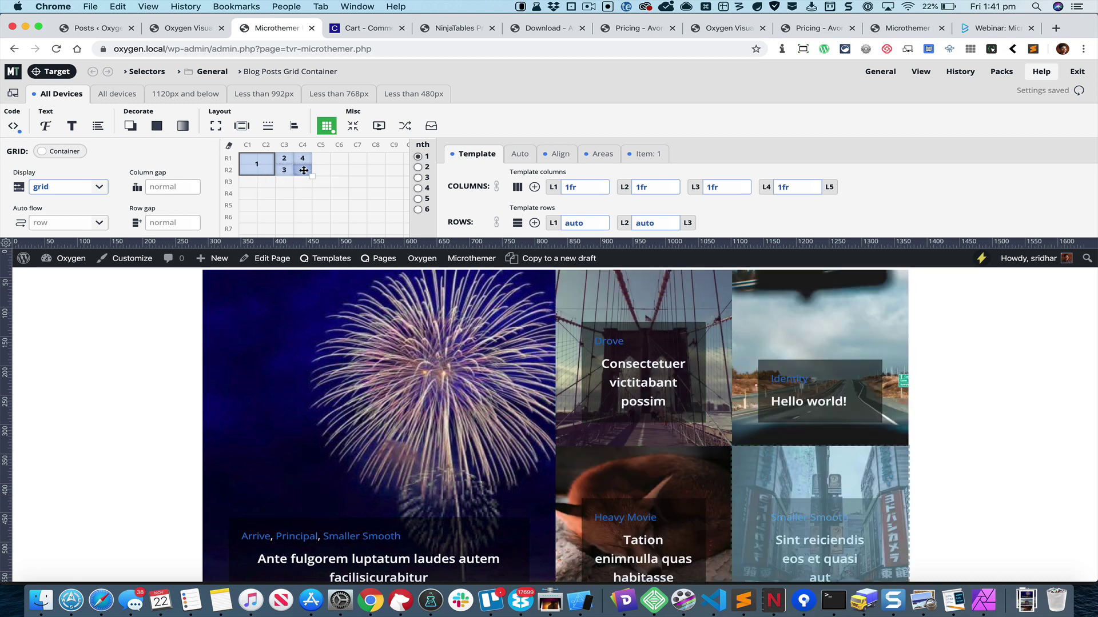
Step: Set both the column gap and the row gap to 4
scroll(522, 385, down, 3)
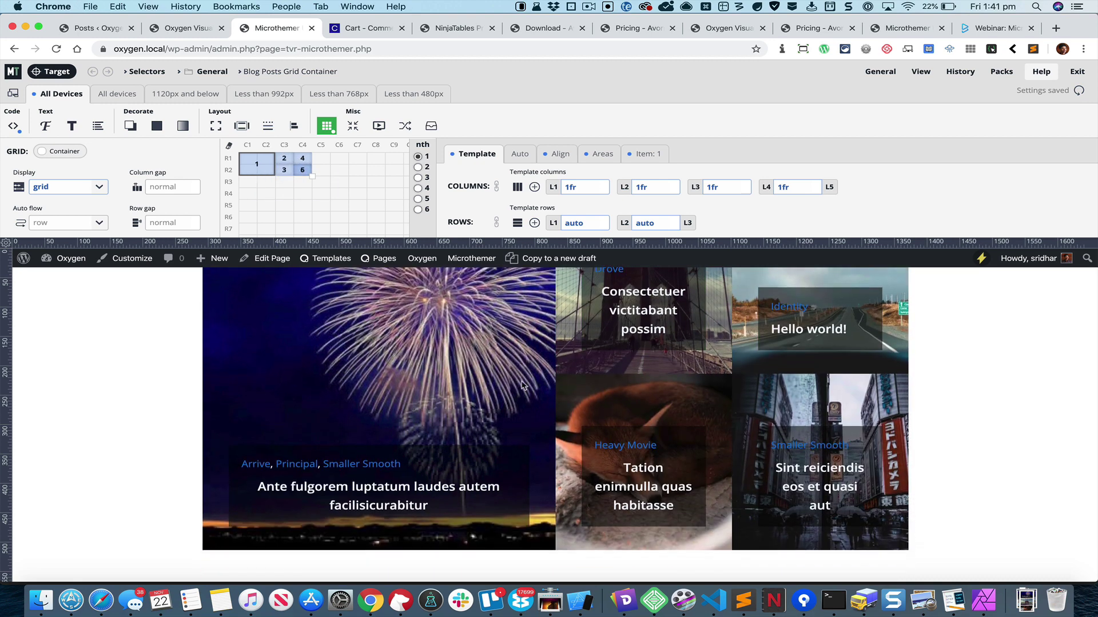
scroll(522, 385, up, 3)
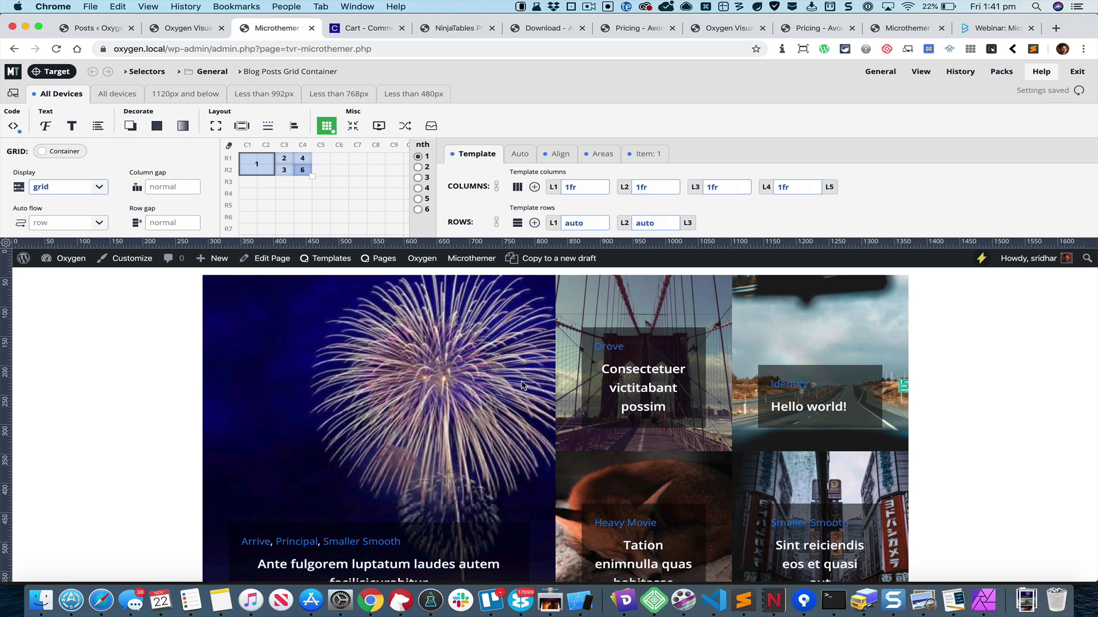
click(170, 186)
click(196, 192)
click(171, 228)
click(178, 224)
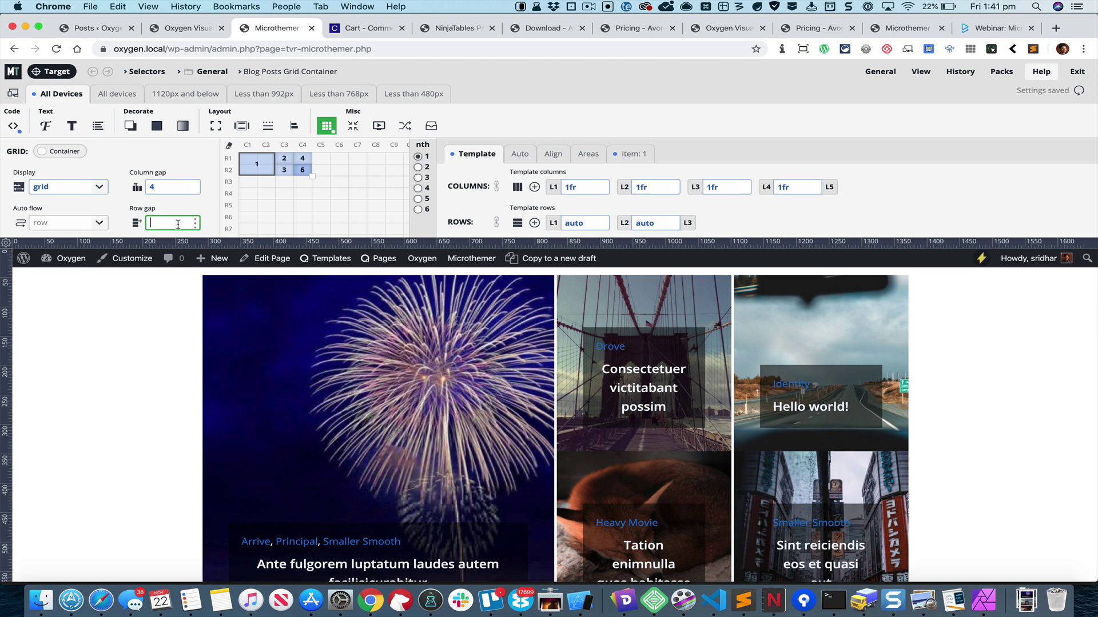
click(196, 224)
click(169, 265)
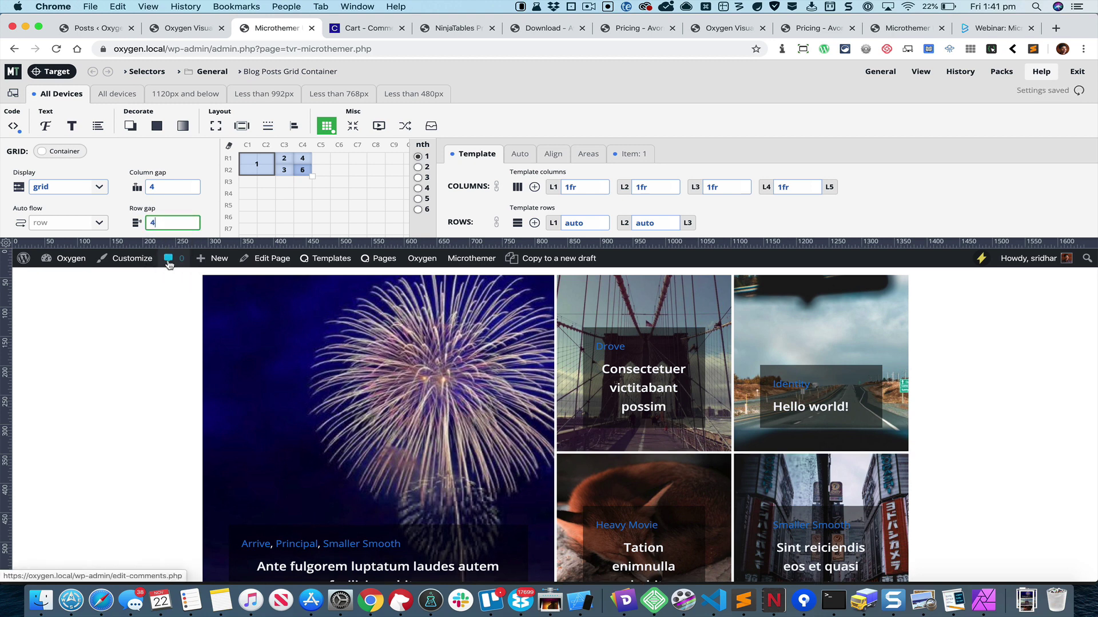
scroll(329, 367, down, 5)
scroll(497, 358, up, 3)
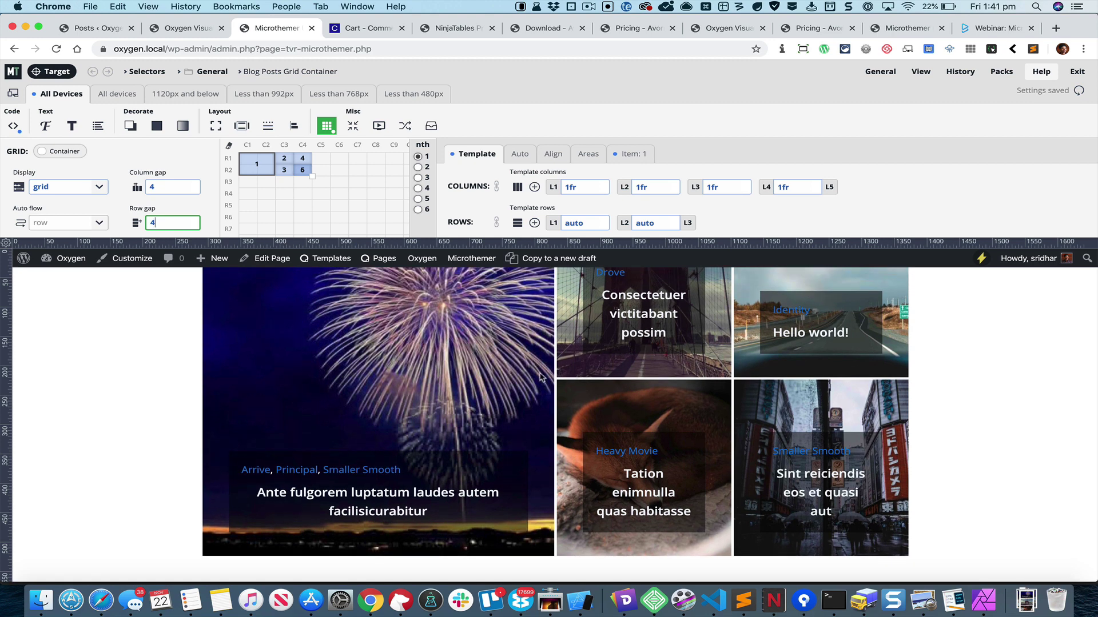
scroll(569, 376, up, 3)
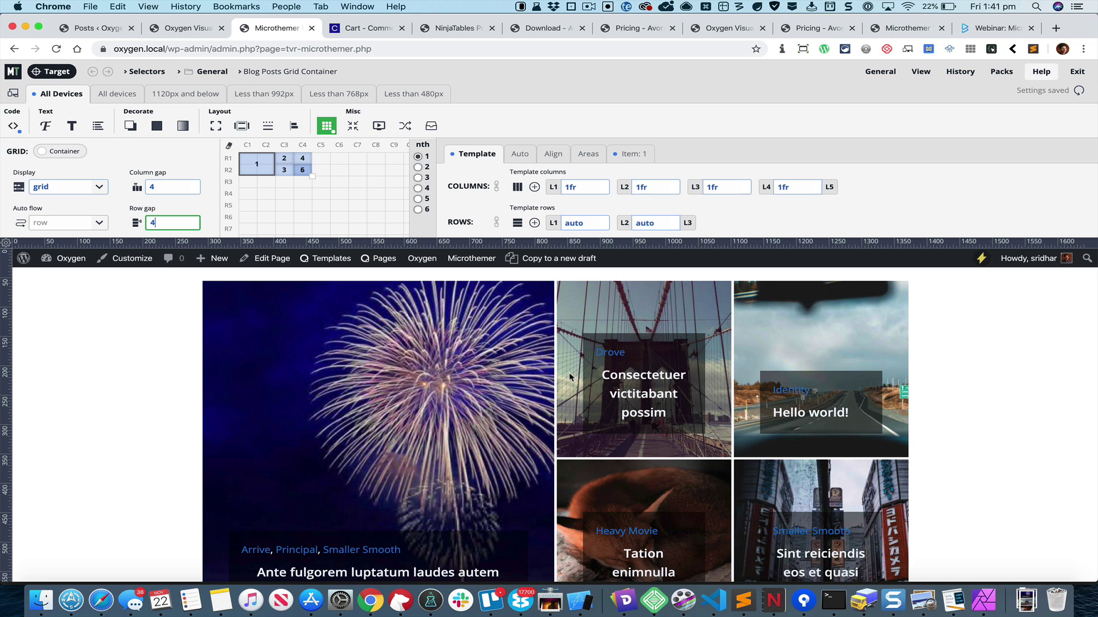
Step: View the Sample Page on the front end, inspect the bridge post, then return to Oxygen
mouse_move(1078, 71)
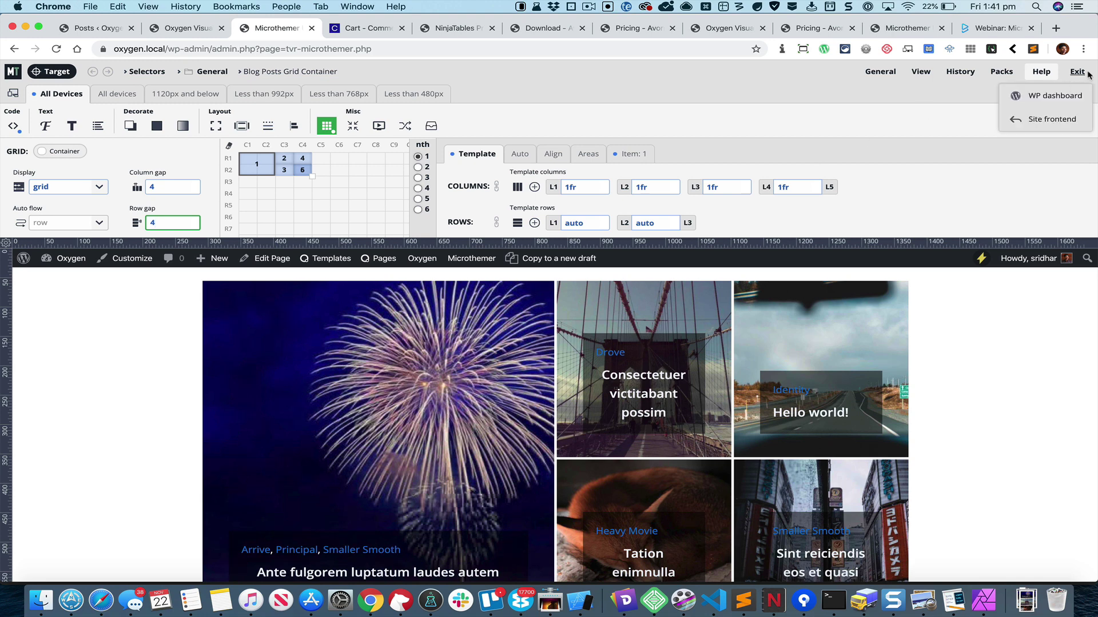
click(1055, 119)
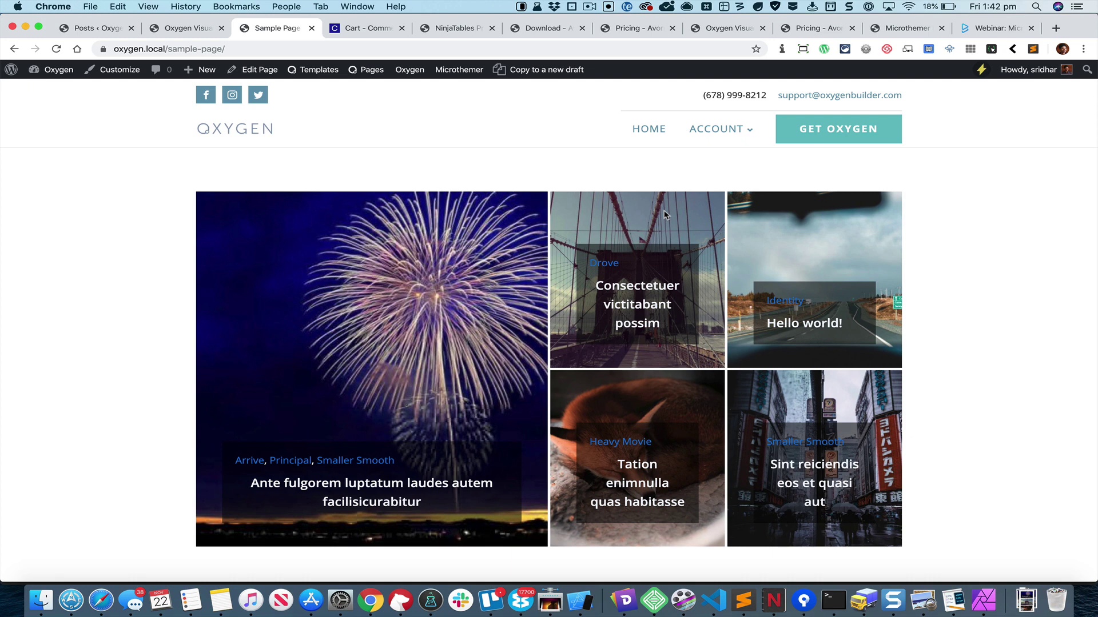
right_click(664, 215)
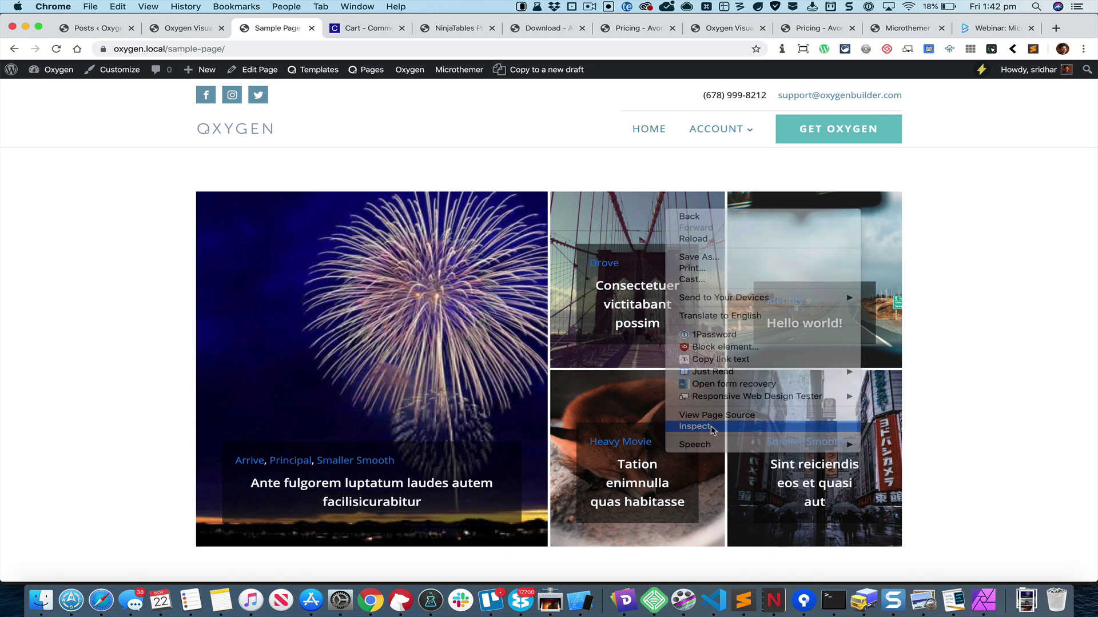
click(712, 428)
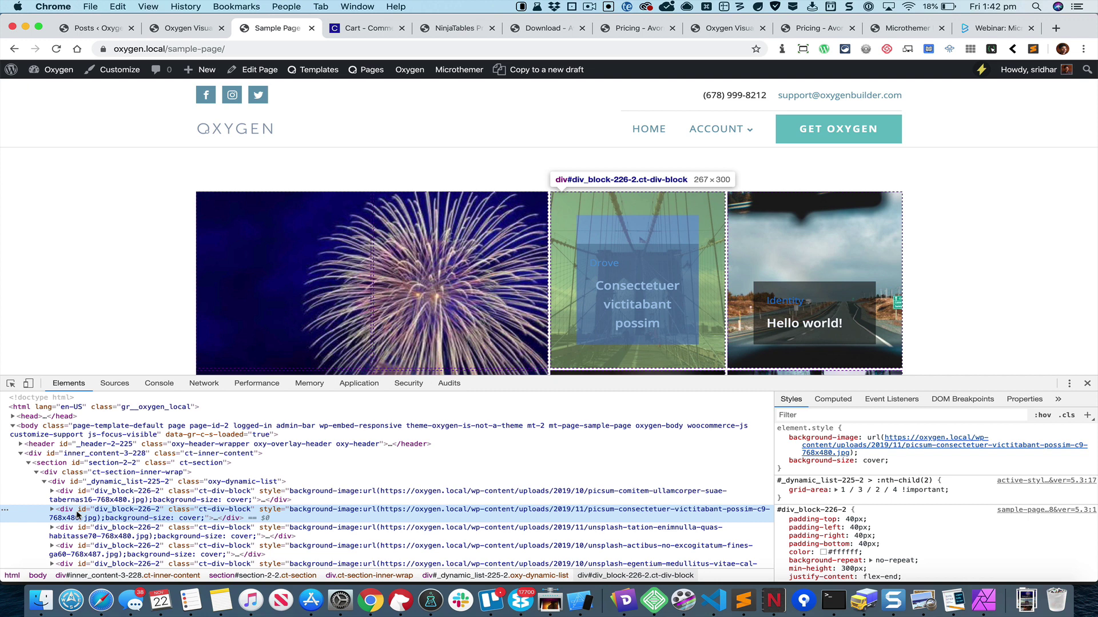
key(super+alt+i)
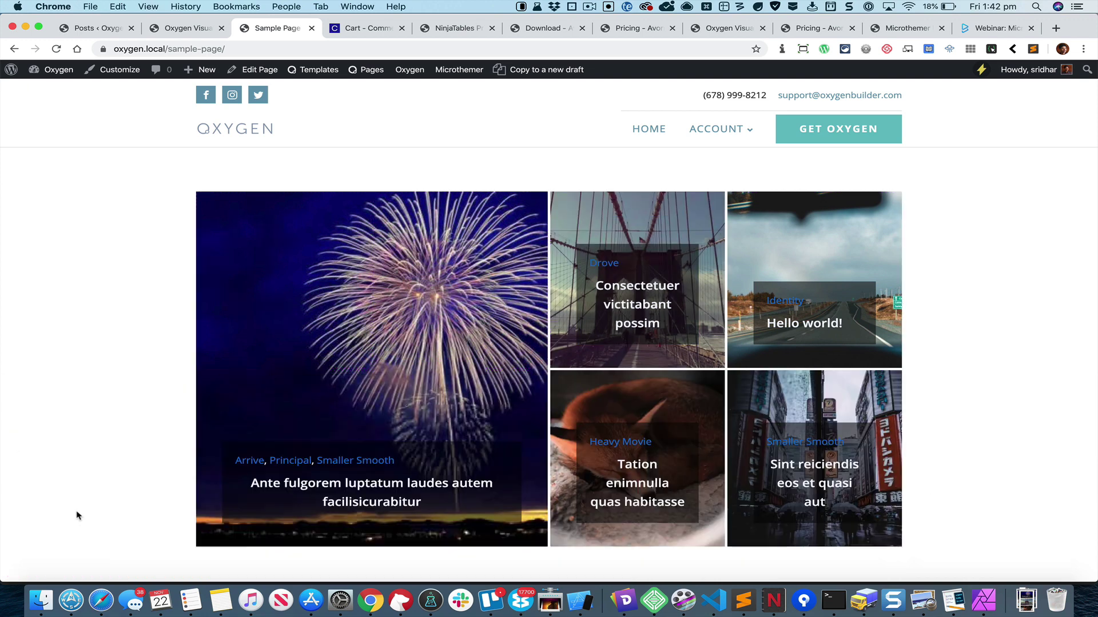
click(187, 28)
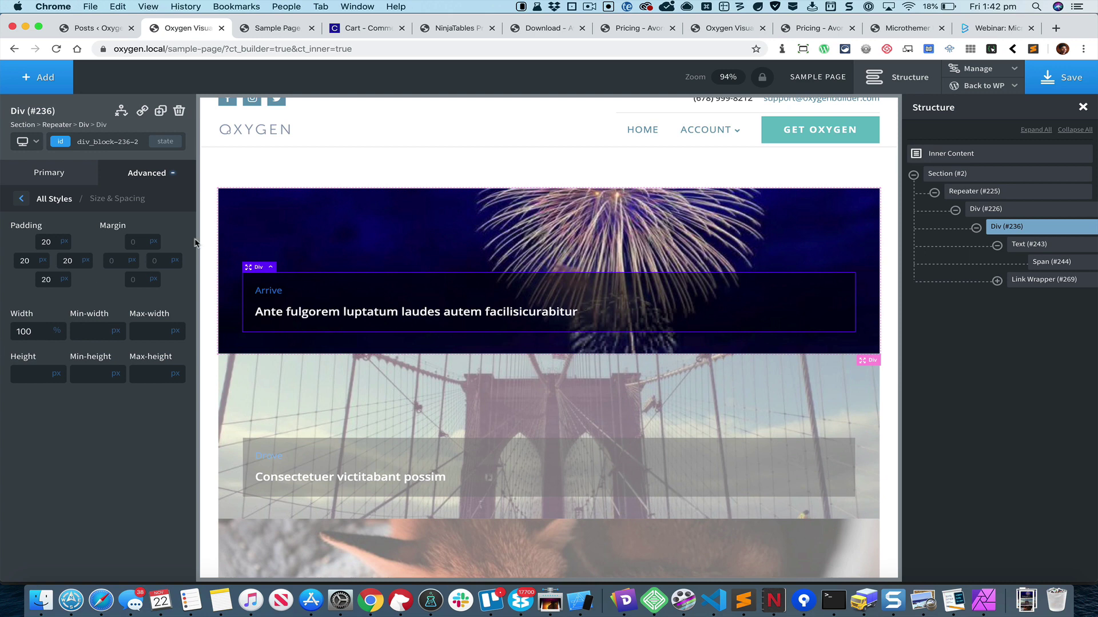
Step: Set post card Div #226's min-height to 267px
click(985, 210)
click(163, 179)
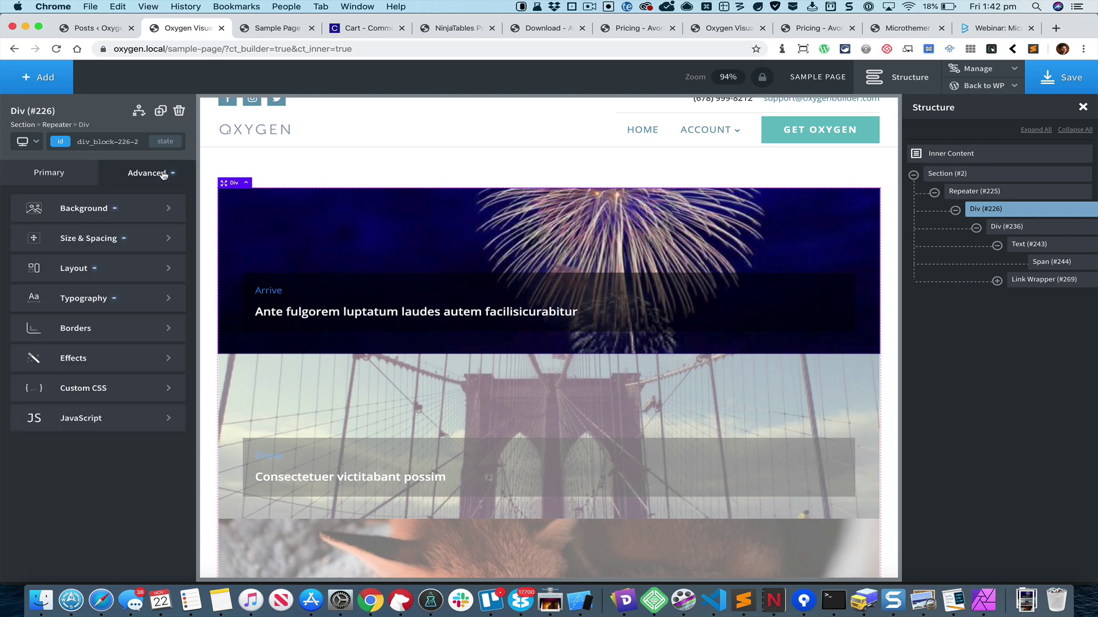
click(127, 235)
double_click(89, 375)
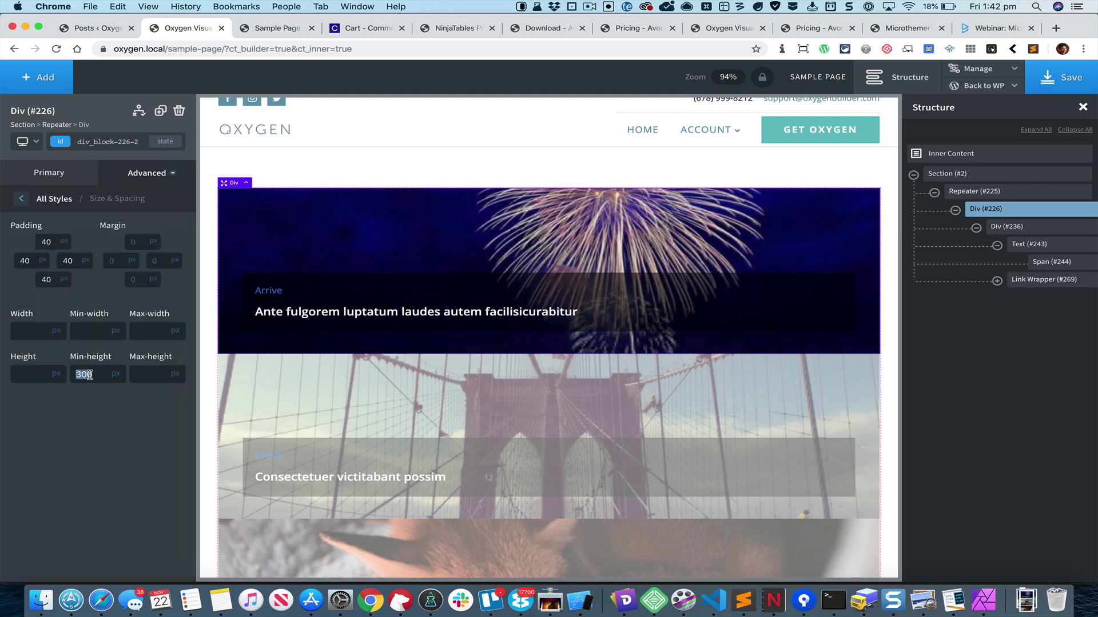
text(267)
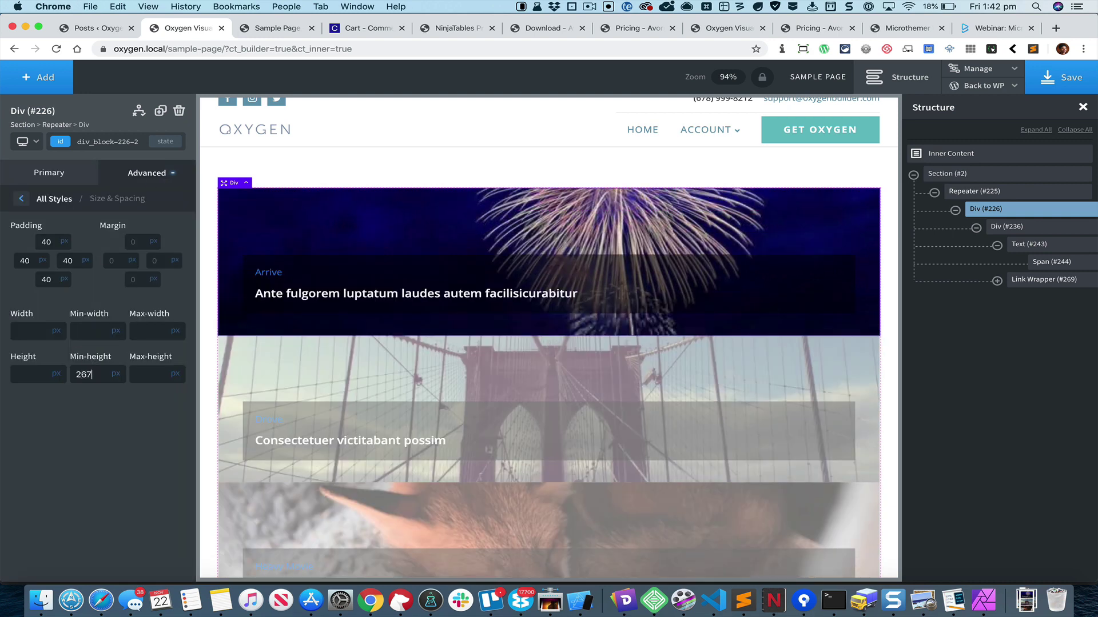
Step: Save the design and reload the live Sample Page
click(1052, 85)
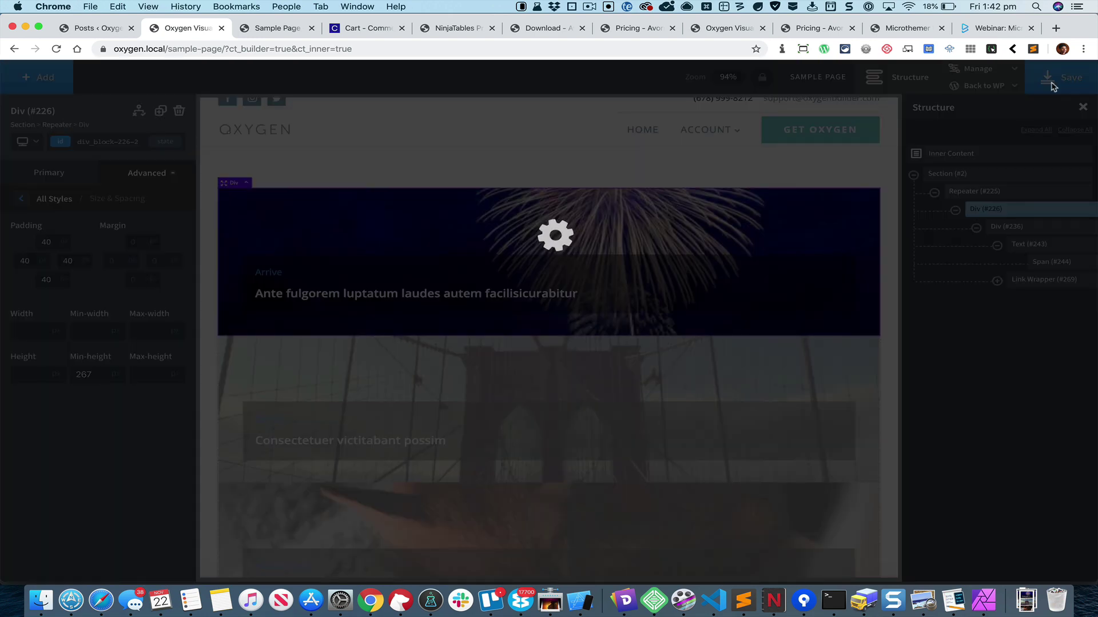
key(ctrl+Tab)
key(super+r)
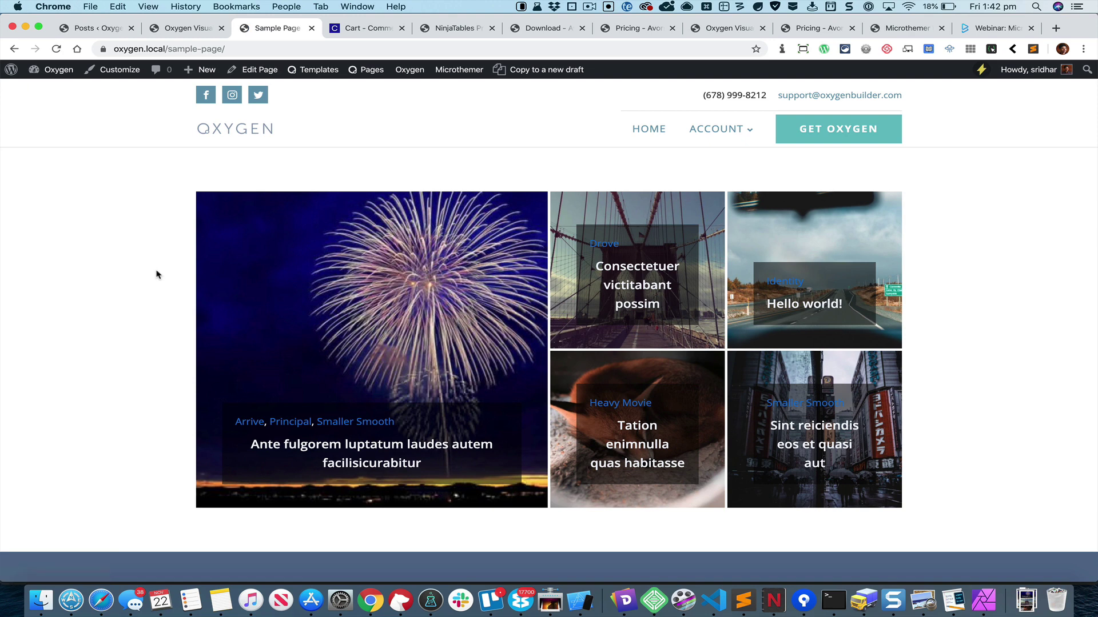
Step: Open the Sample Page in Microthemer from the WordPress admin bar
click(450, 72)
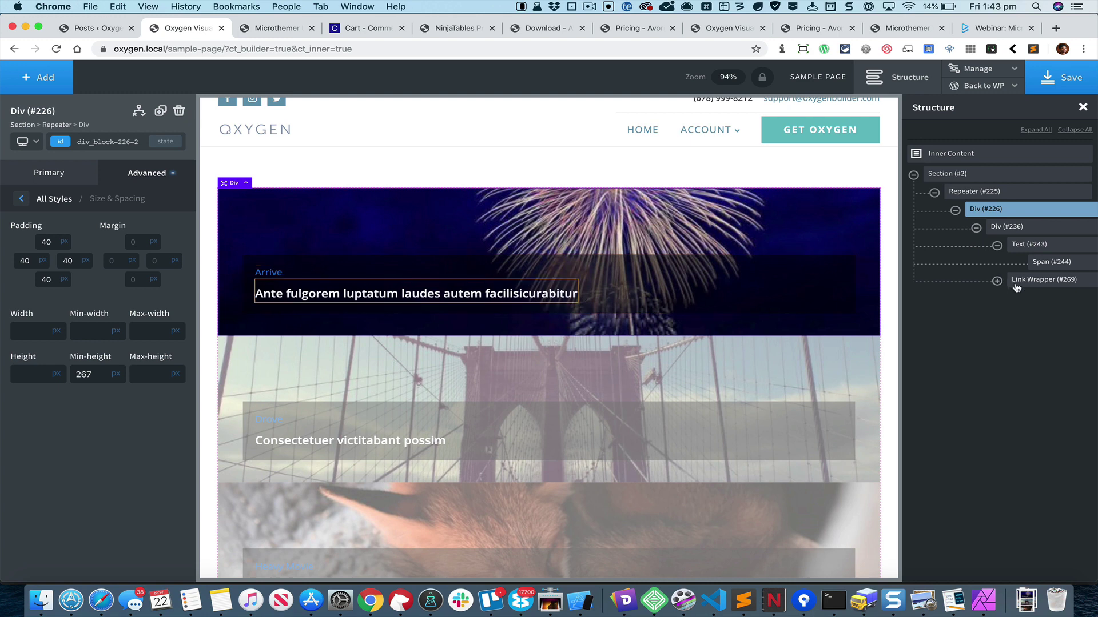
Step: Left-align the text of post title Link Wrapper #269
click(1026, 284)
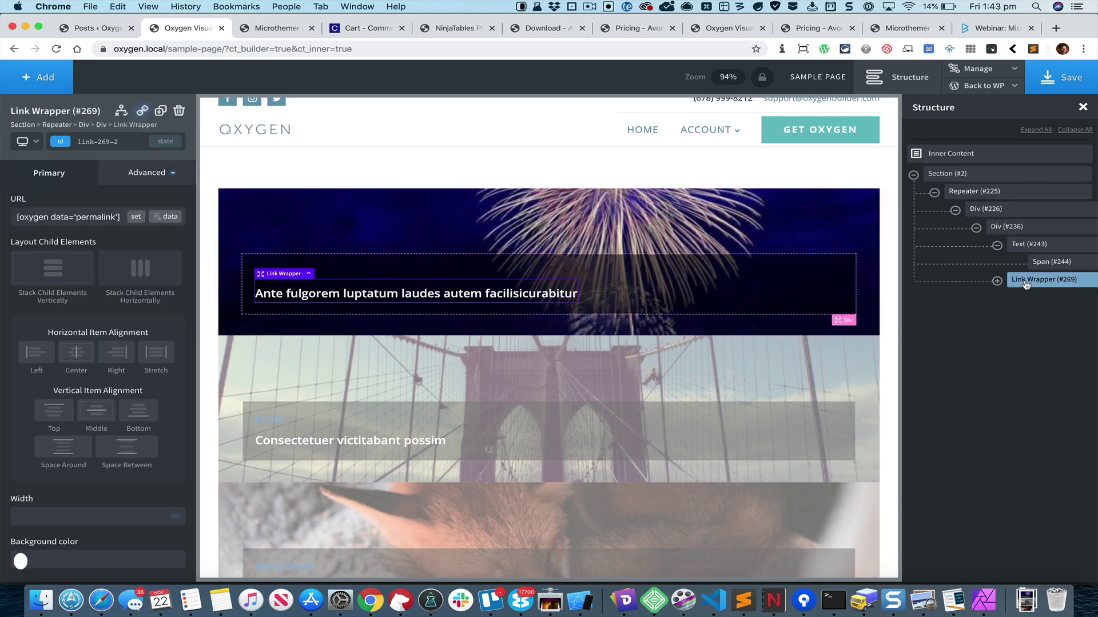
click(158, 174)
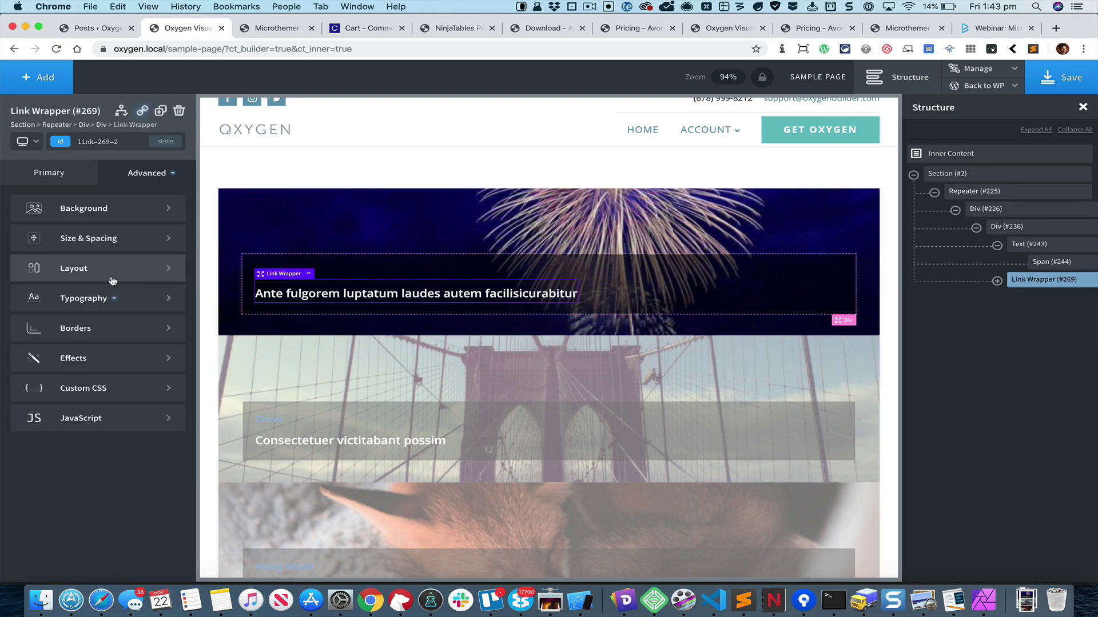
click(108, 296)
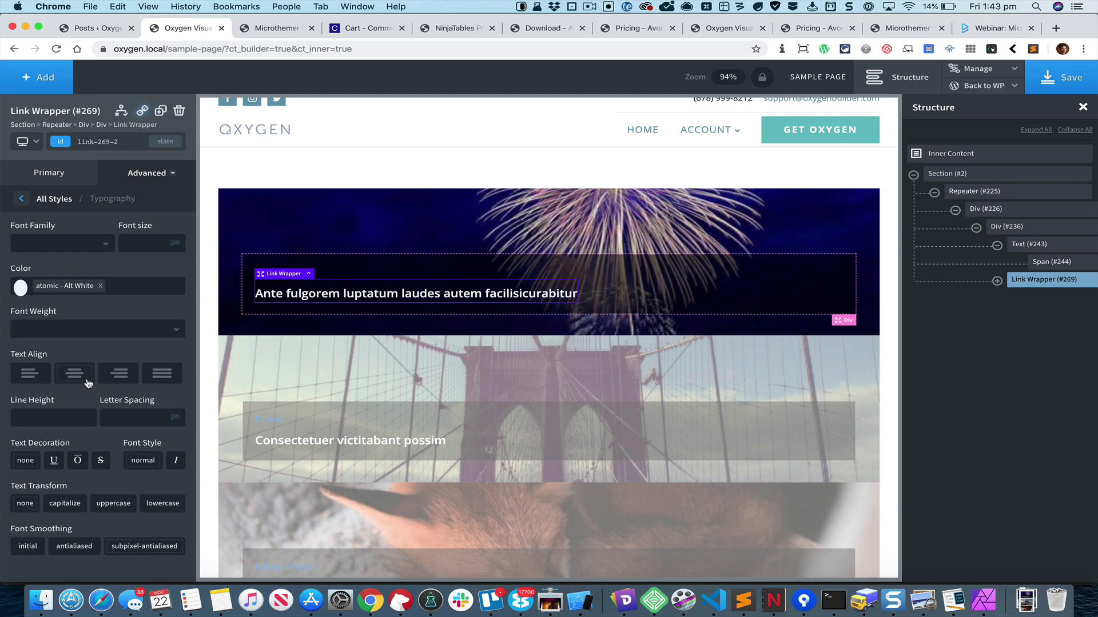
click(22, 382)
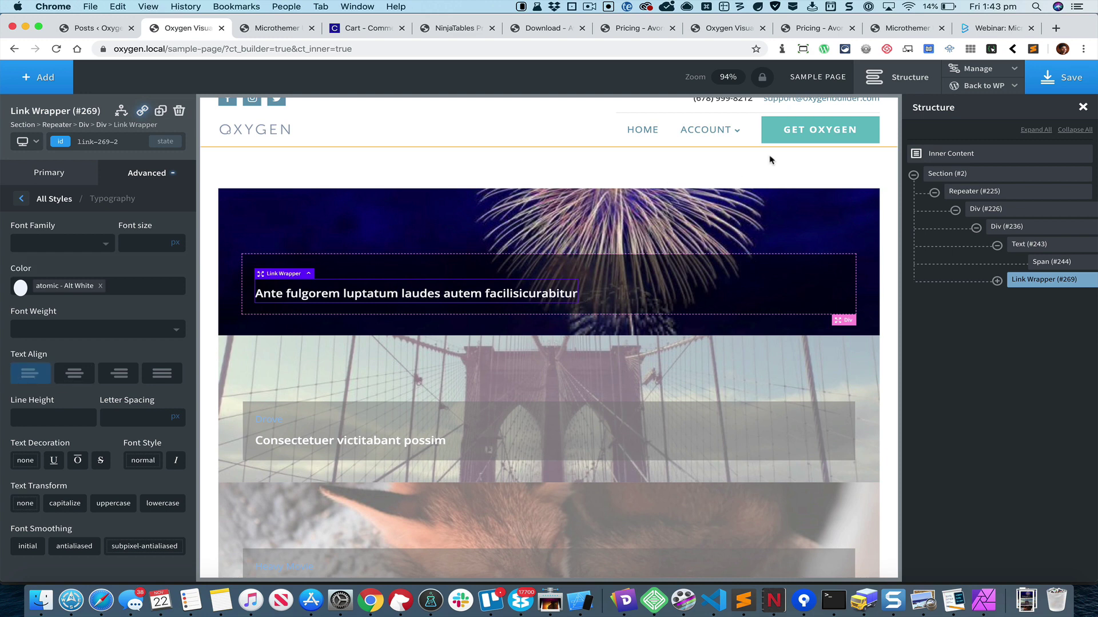
Step: Save the design and reload the Microthemer tab
click(1069, 76)
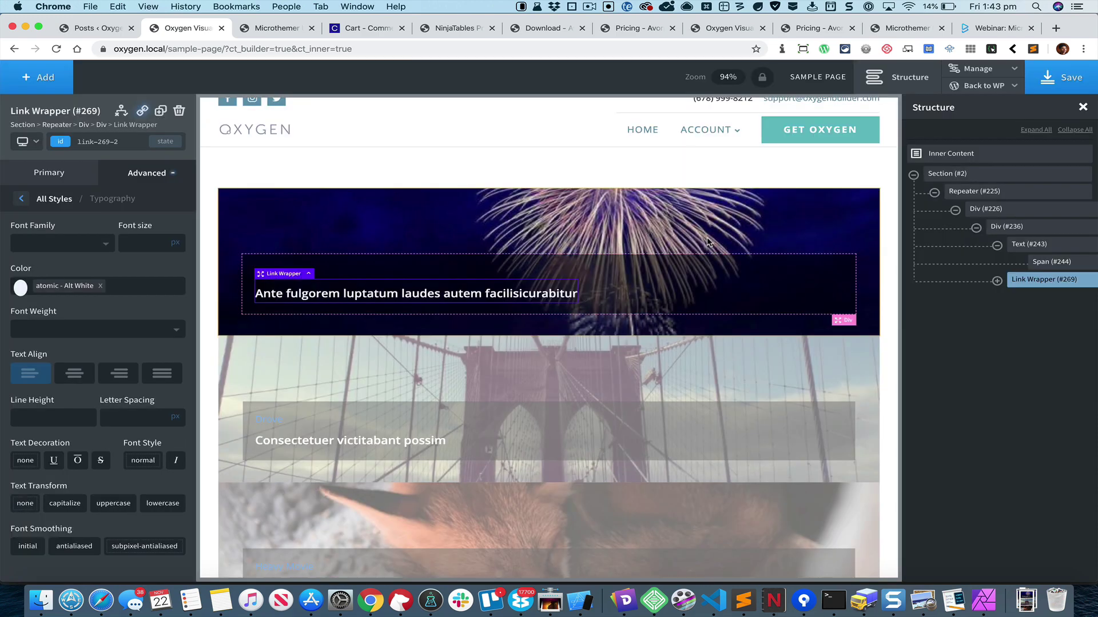
key(ctrl+Tab)
key(super+r)
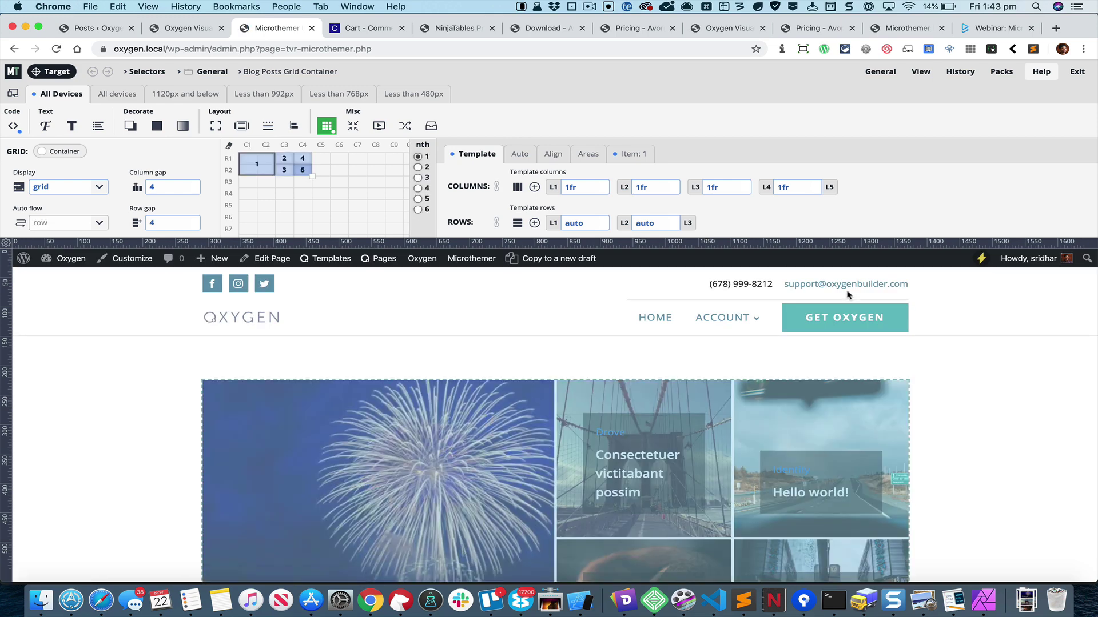
scroll(943, 378, down, 4)
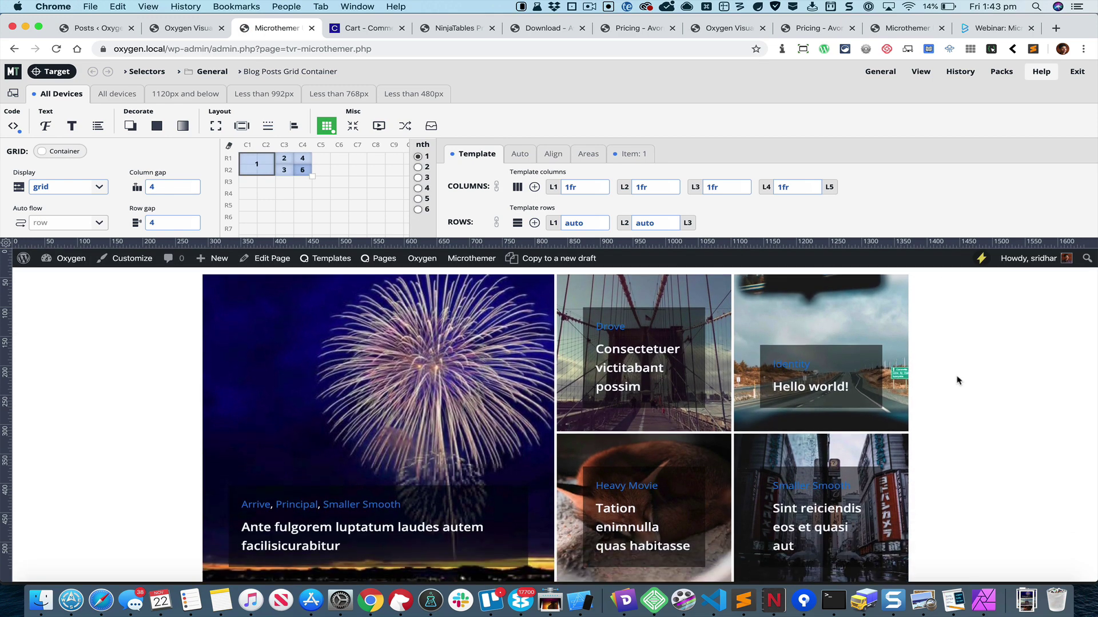
scroll(958, 380, down, 2)
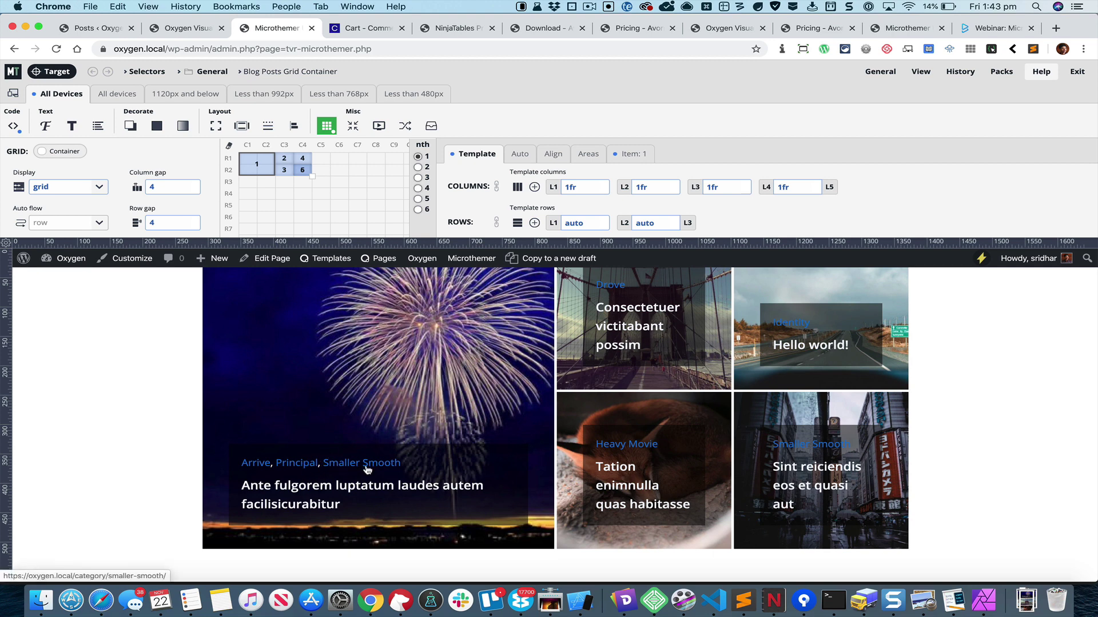
scroll(358, 399, down, 2)
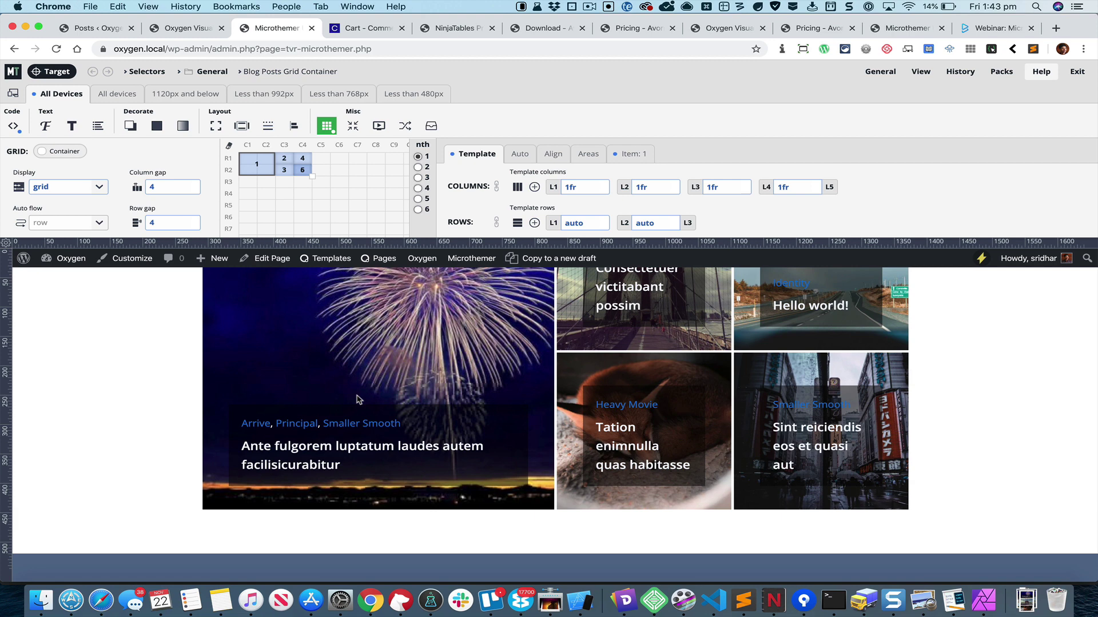
Step: Target the fireworks post's 'Arrive' category link in Microthemer and review its selector suggestions
click(54, 73)
click(256, 419)
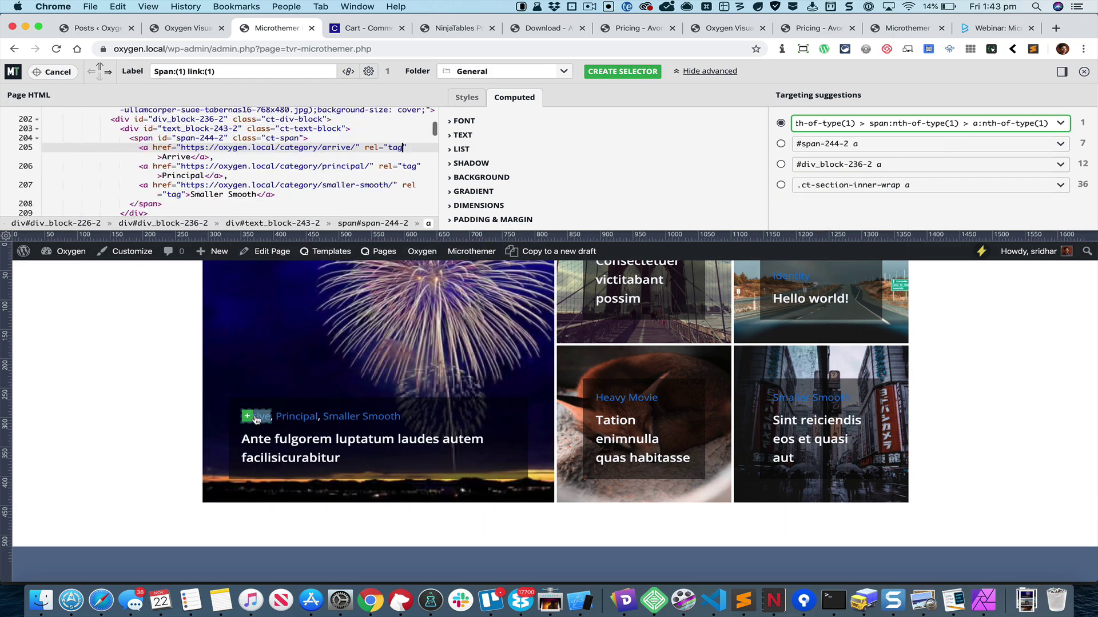
click(248, 417)
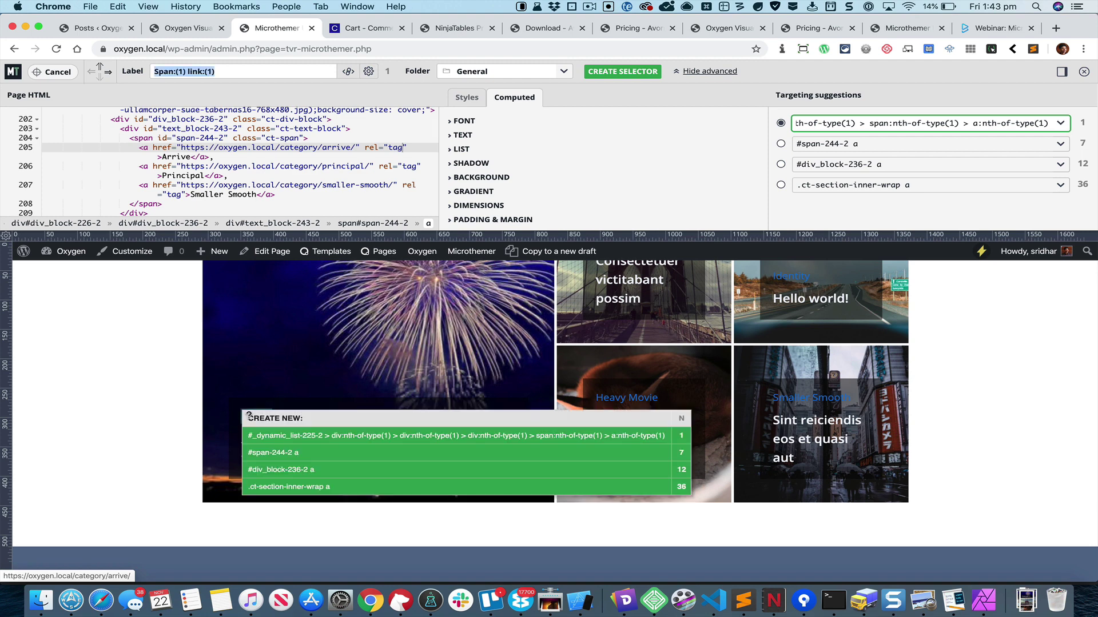
click(305, 470)
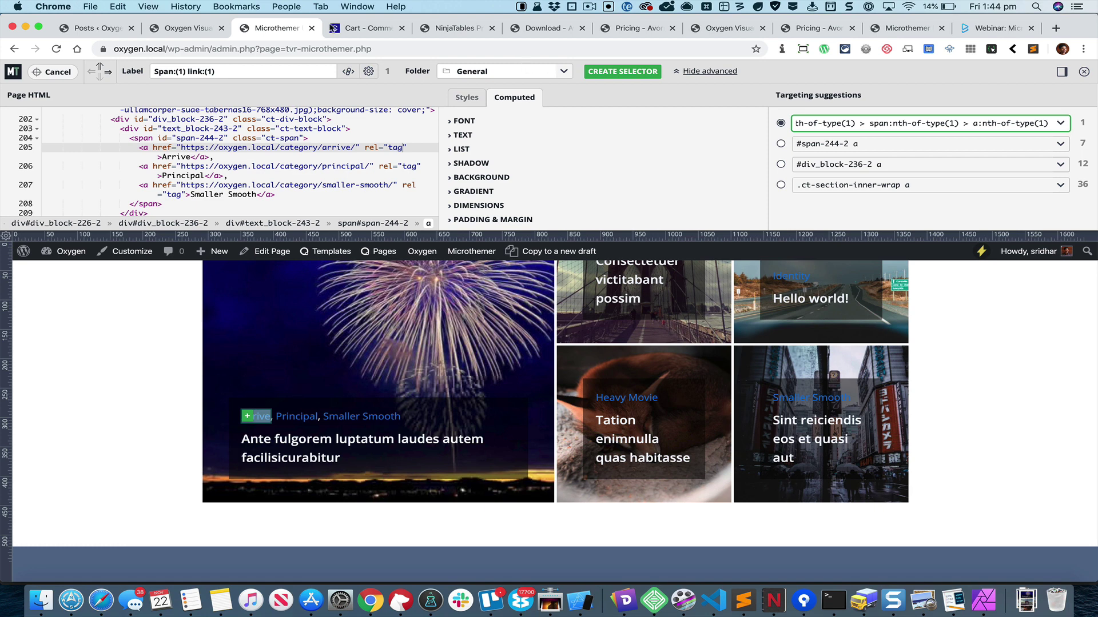
Step: Add the class post-category to the category Text (#243) in Oxygen and save the page
click(173, 29)
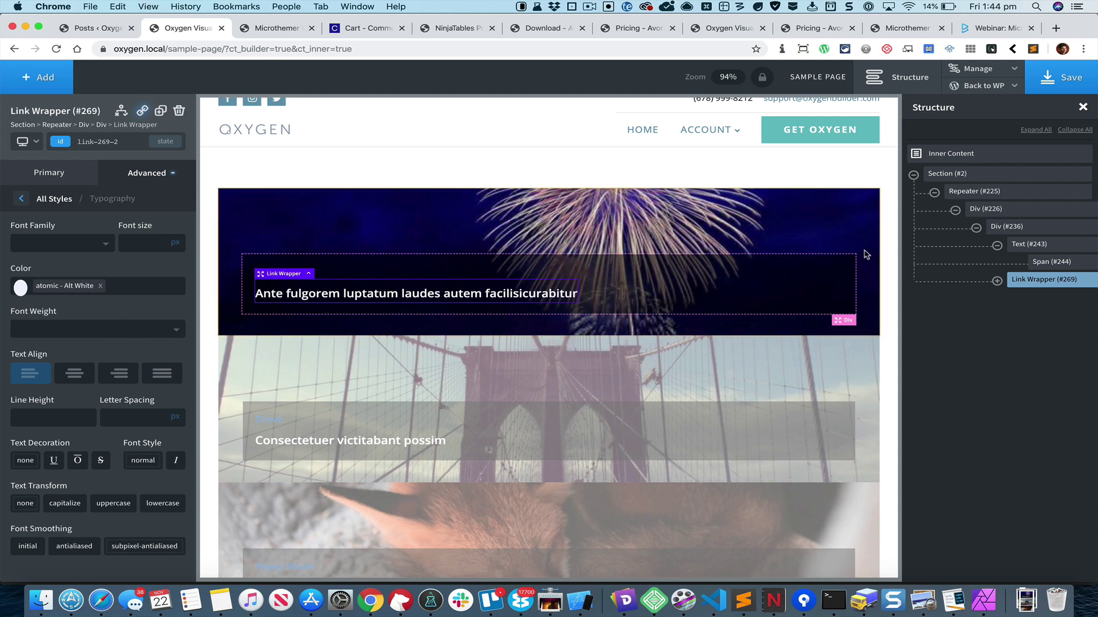
click(1019, 248)
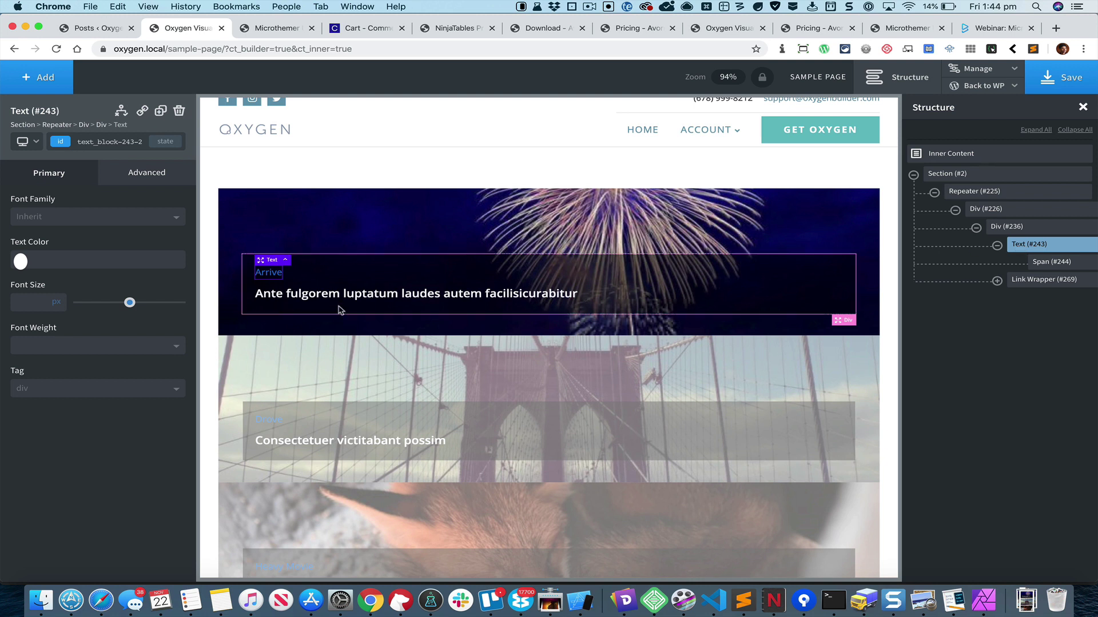
click(121, 140)
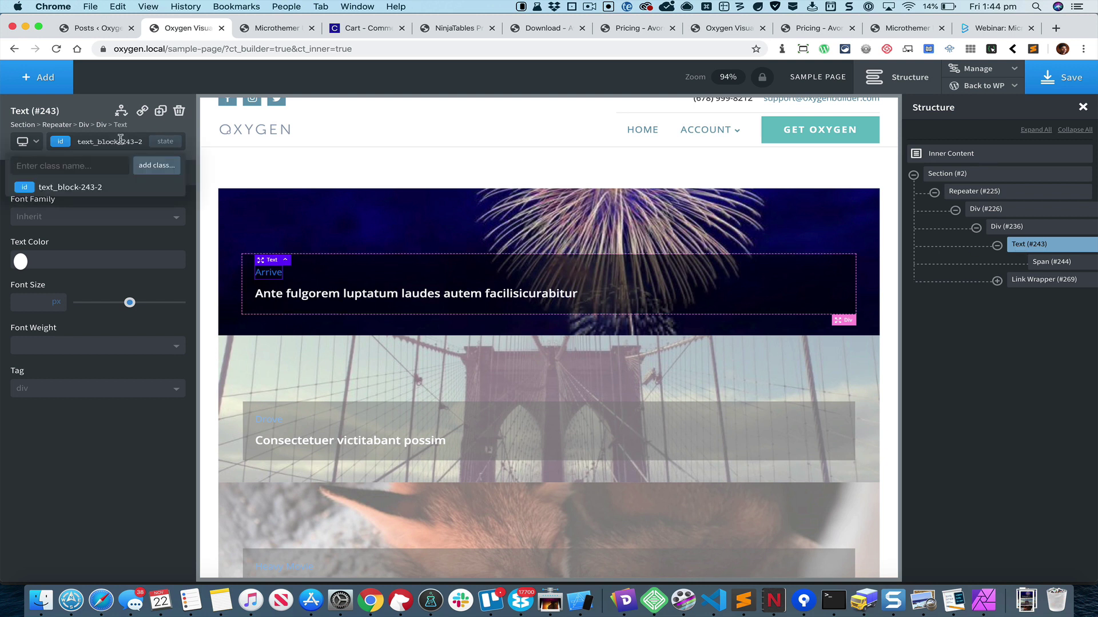
text(post-category)
key(Return)
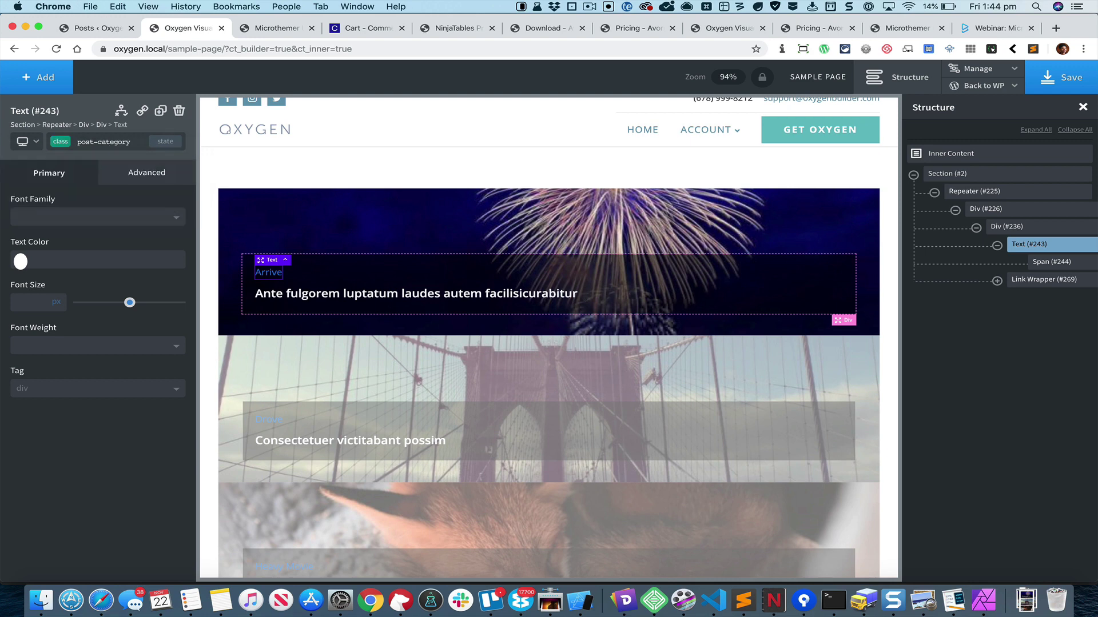
click(1054, 76)
Step: Reload Microthemer and target the Drove category link to list selector suggestions
click(277, 28)
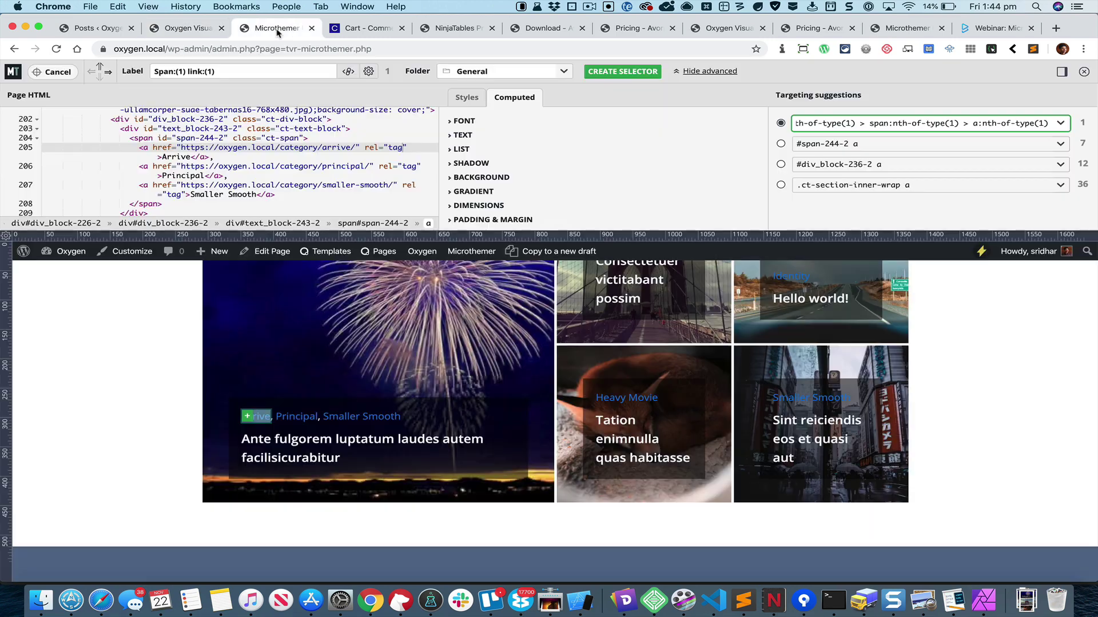
key(super+r)
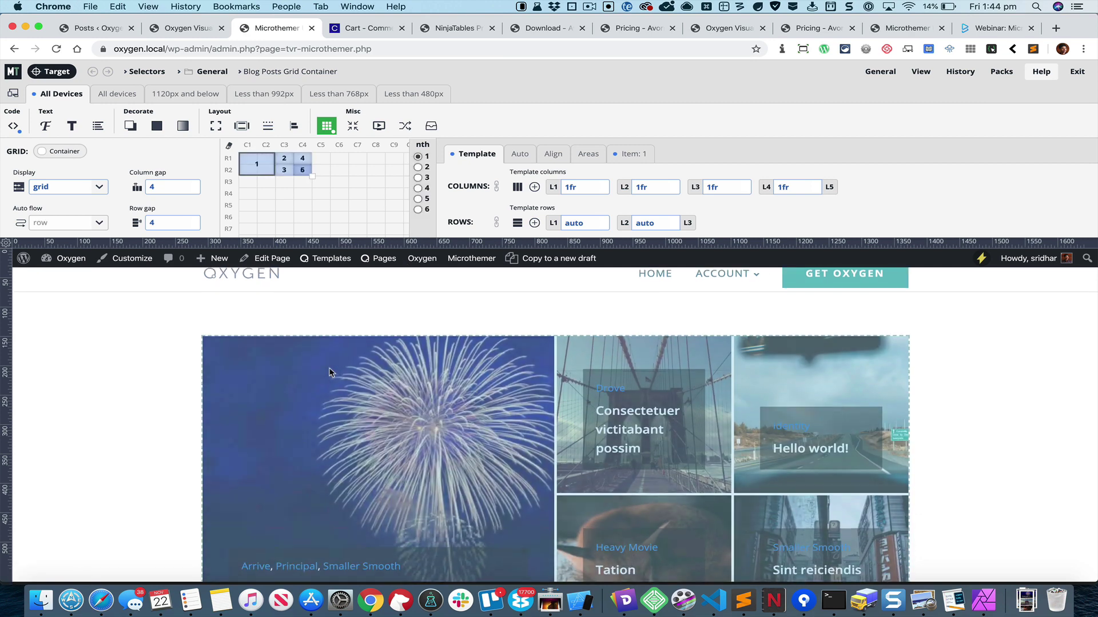
click(57, 72)
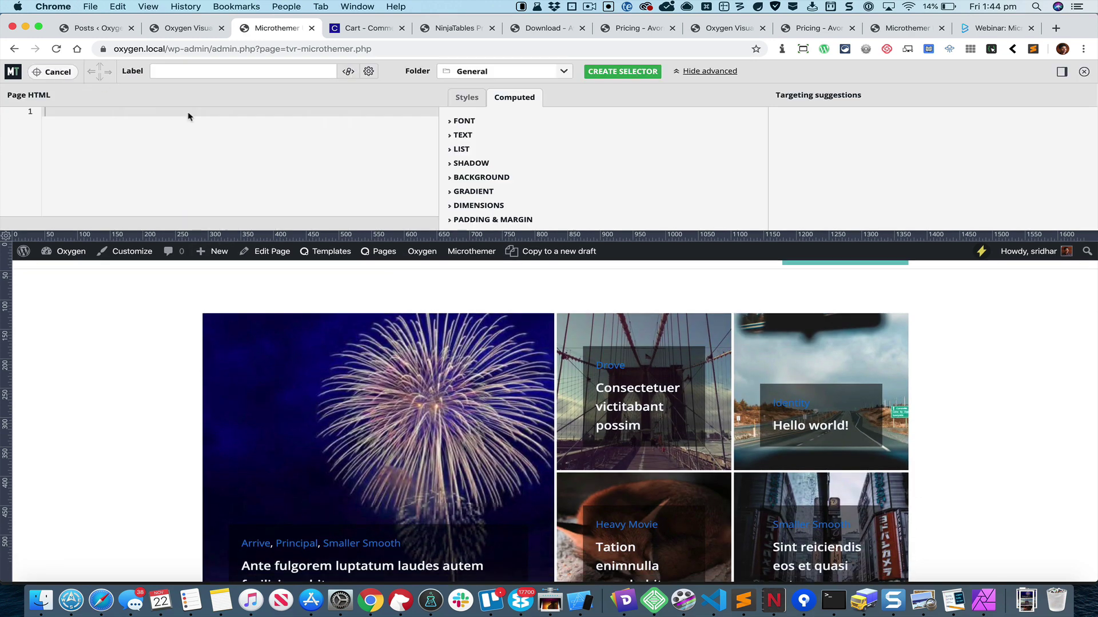
click(612, 367)
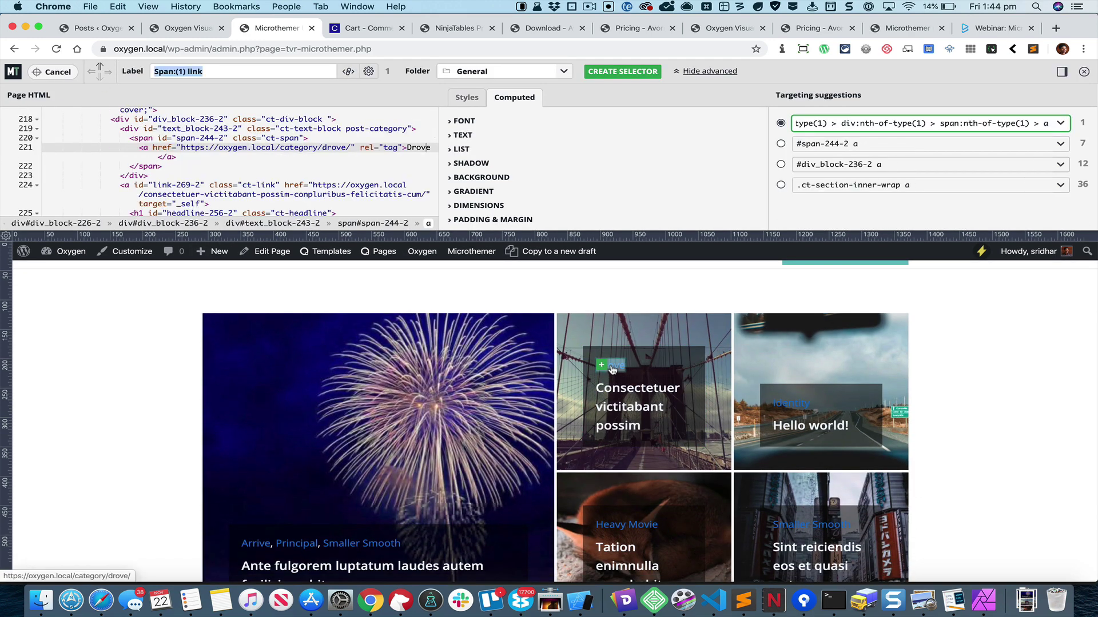
click(612, 368)
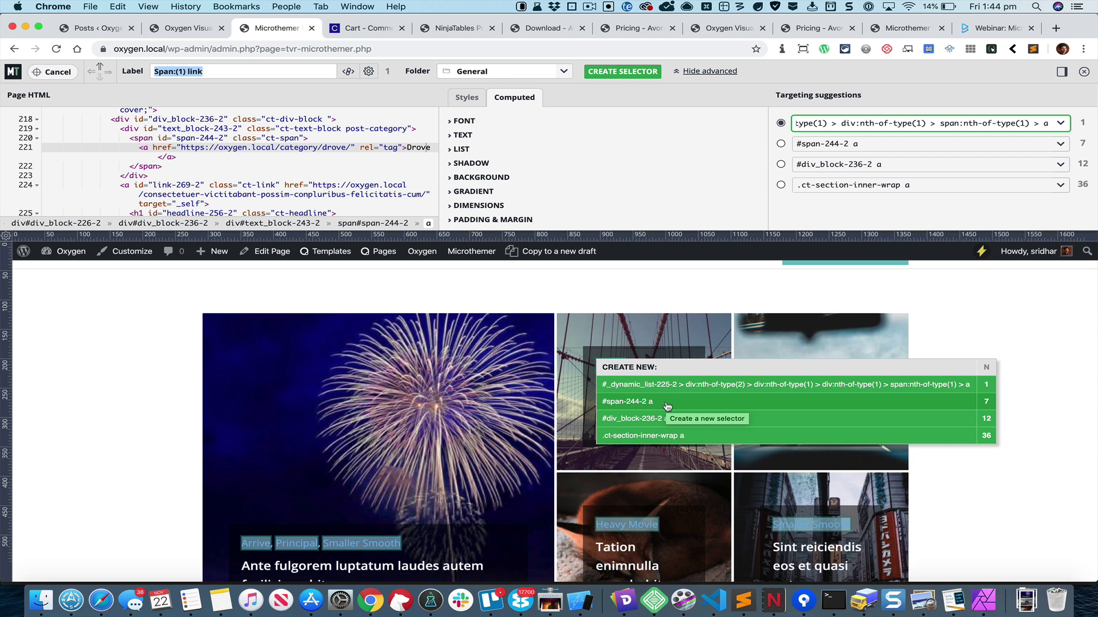
Step: Create the 'Post category link' selector using .post-category a for all category links
click(940, 144)
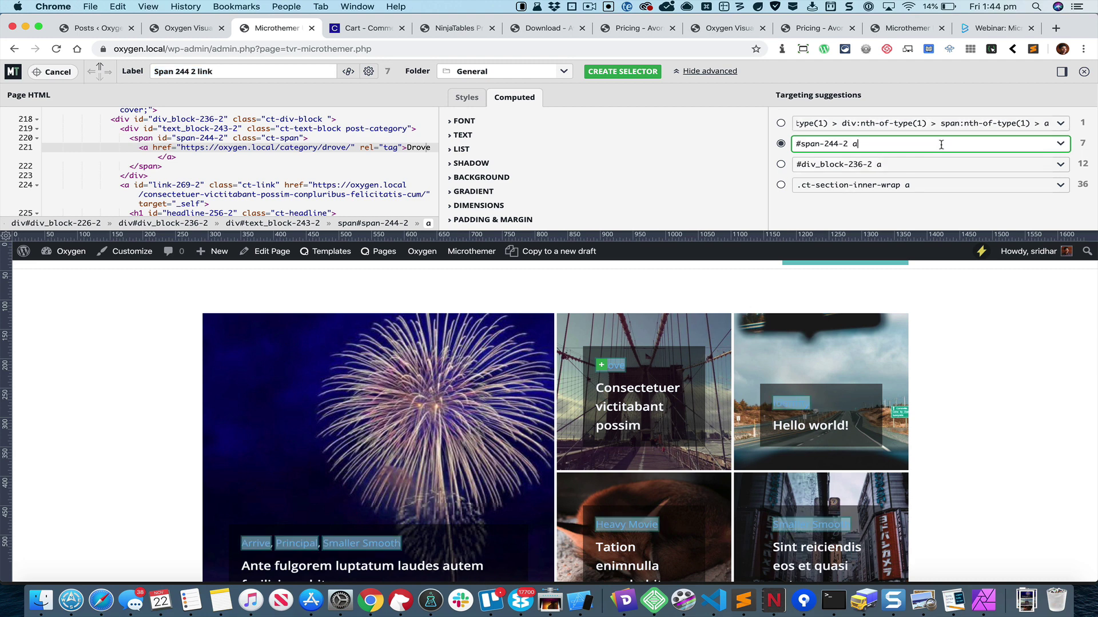
click(1061, 144)
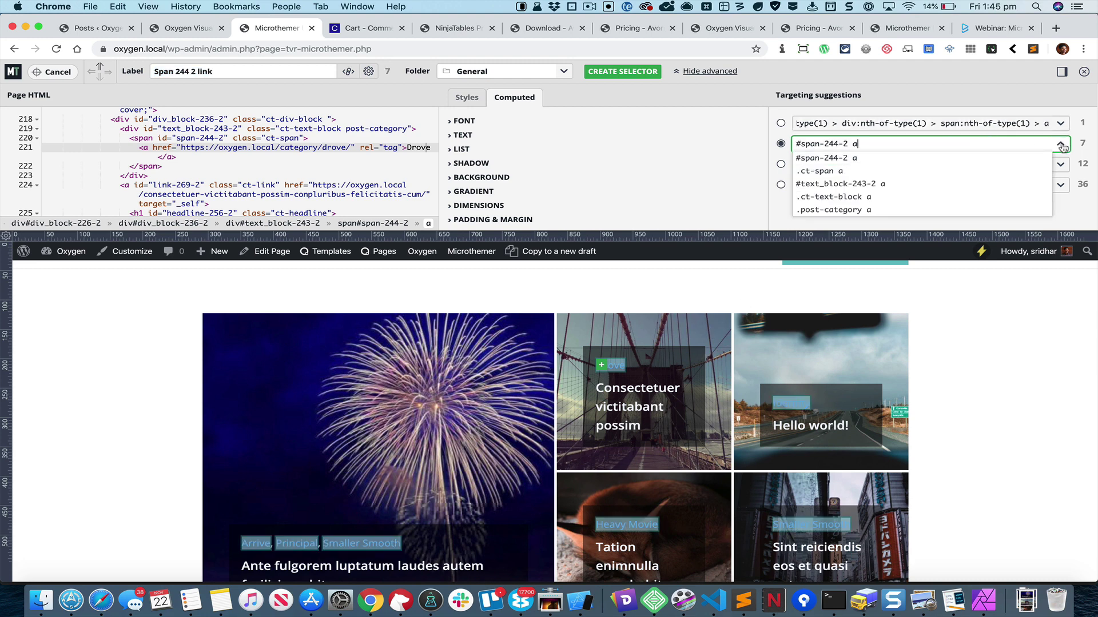
click(1060, 144)
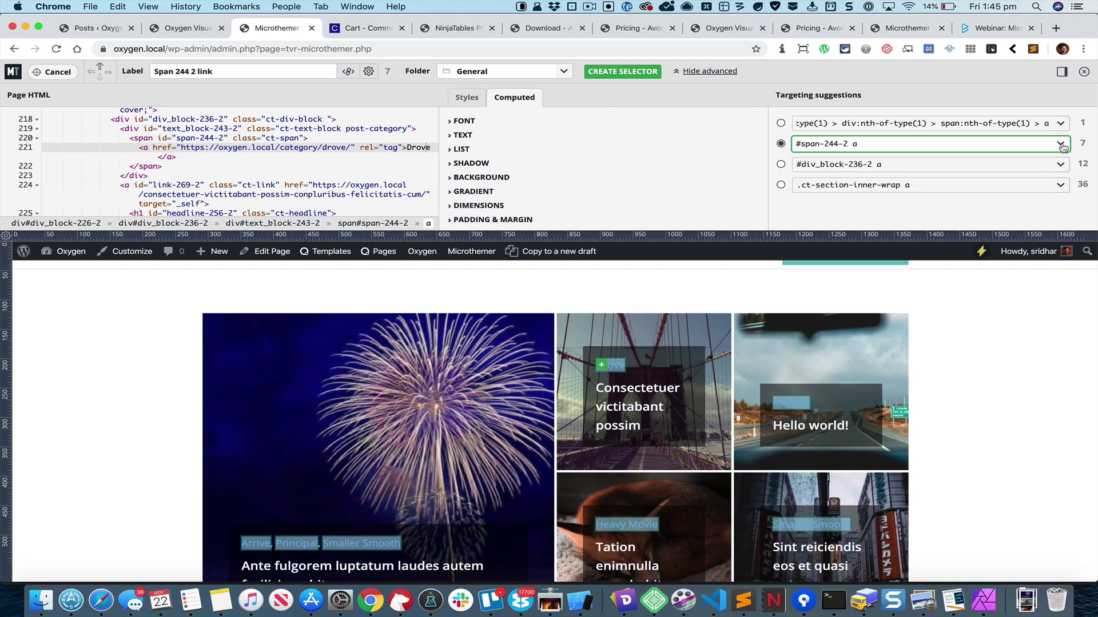
click(1060, 144)
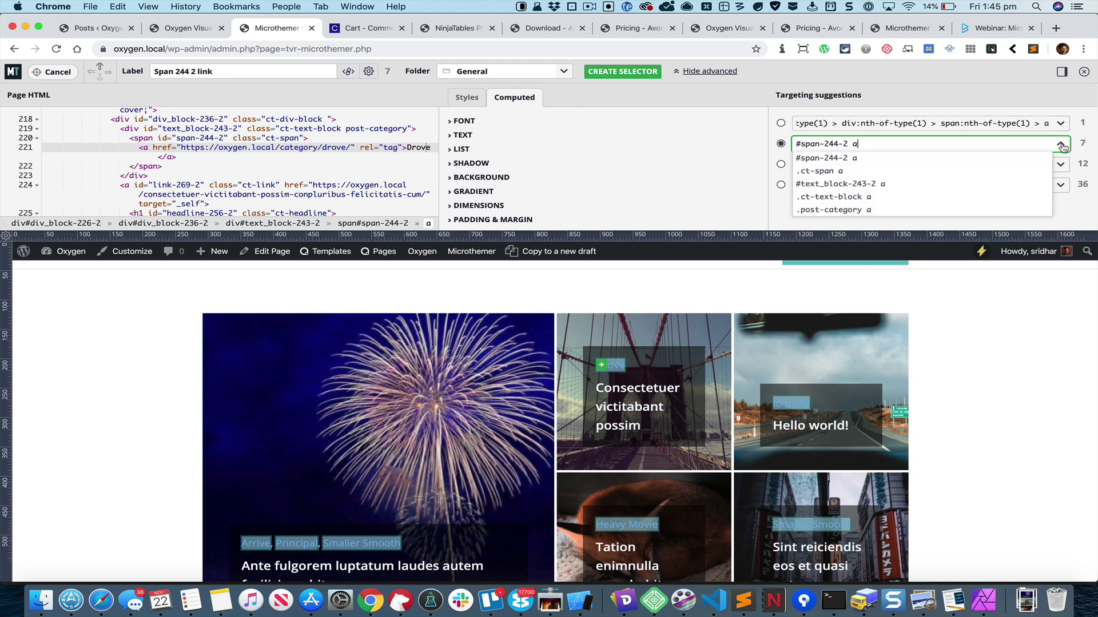
click(883, 210)
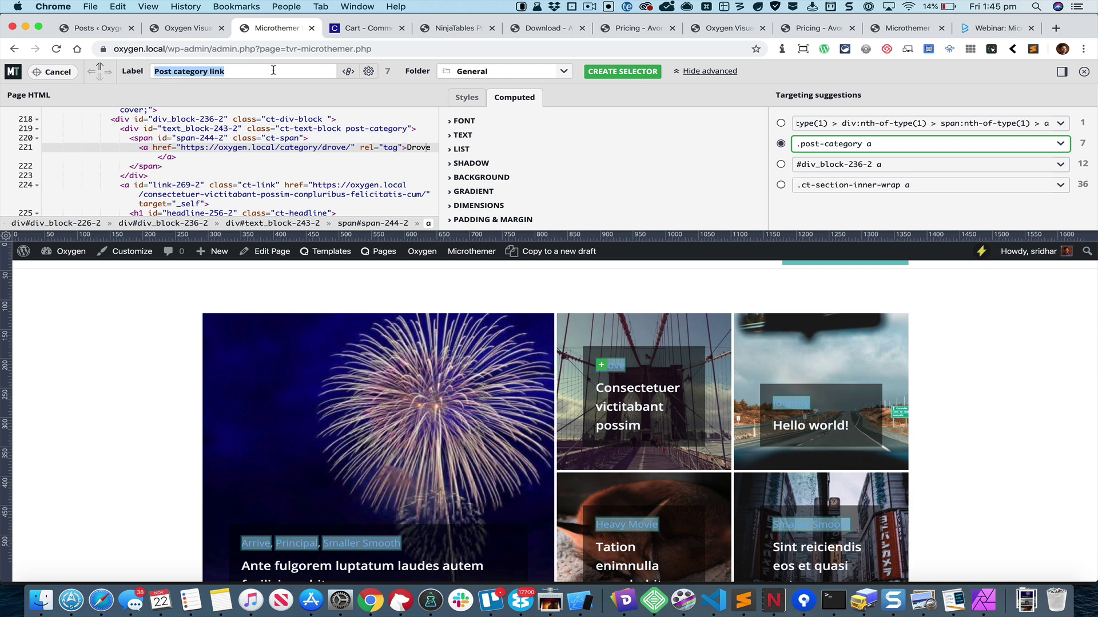
click(629, 71)
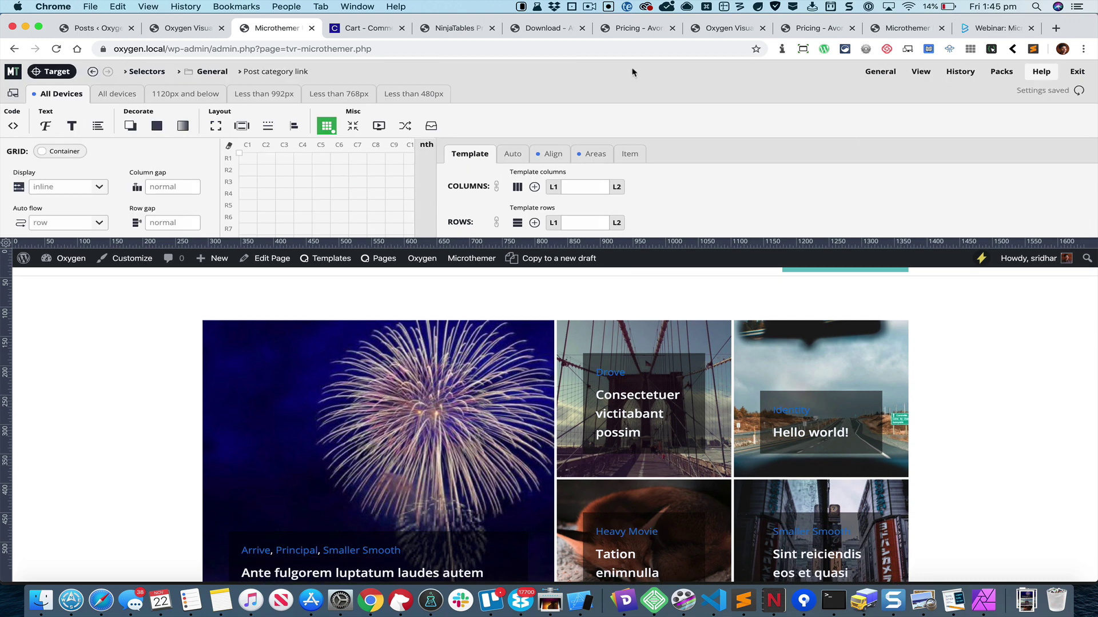
Step: Give the post category links a light grey font colour and a 14px font size
click(49, 129)
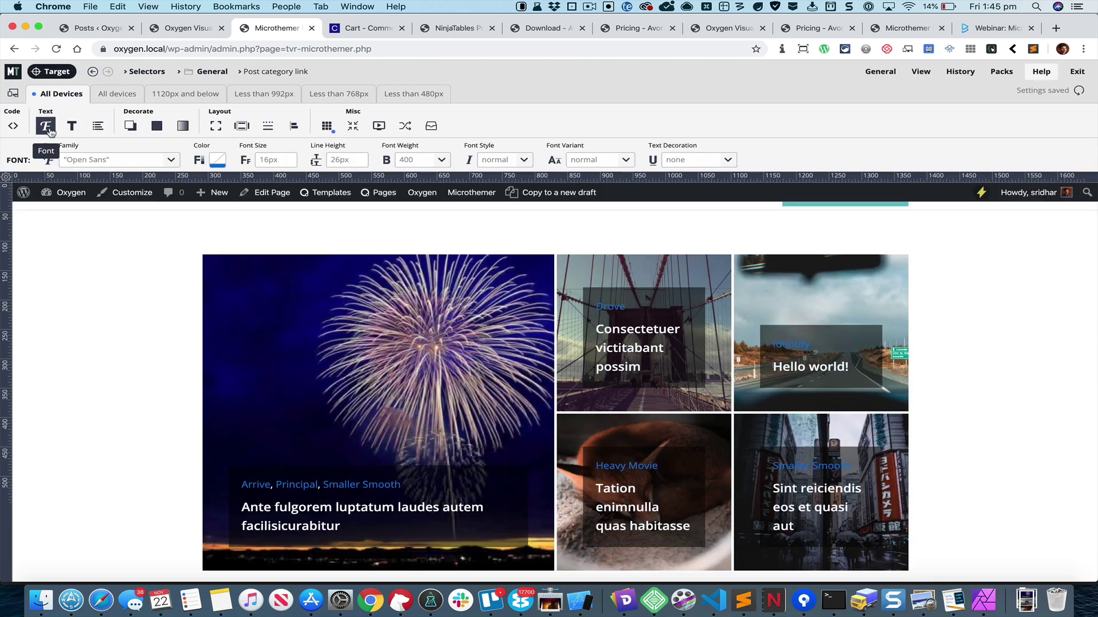
click(218, 160)
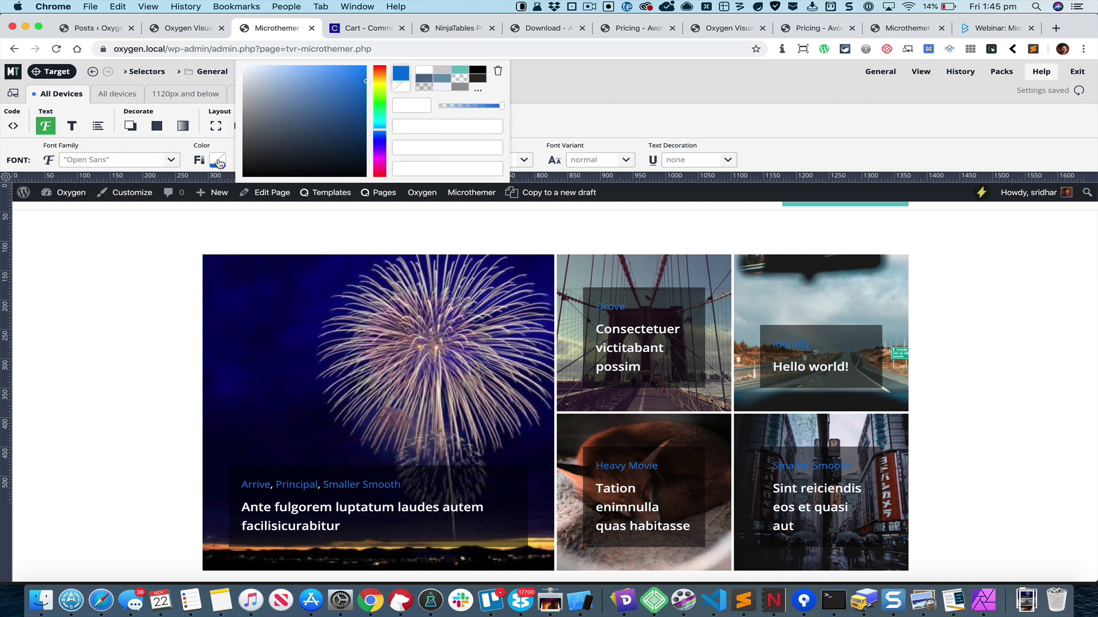
drag(330, 142, 250, 89)
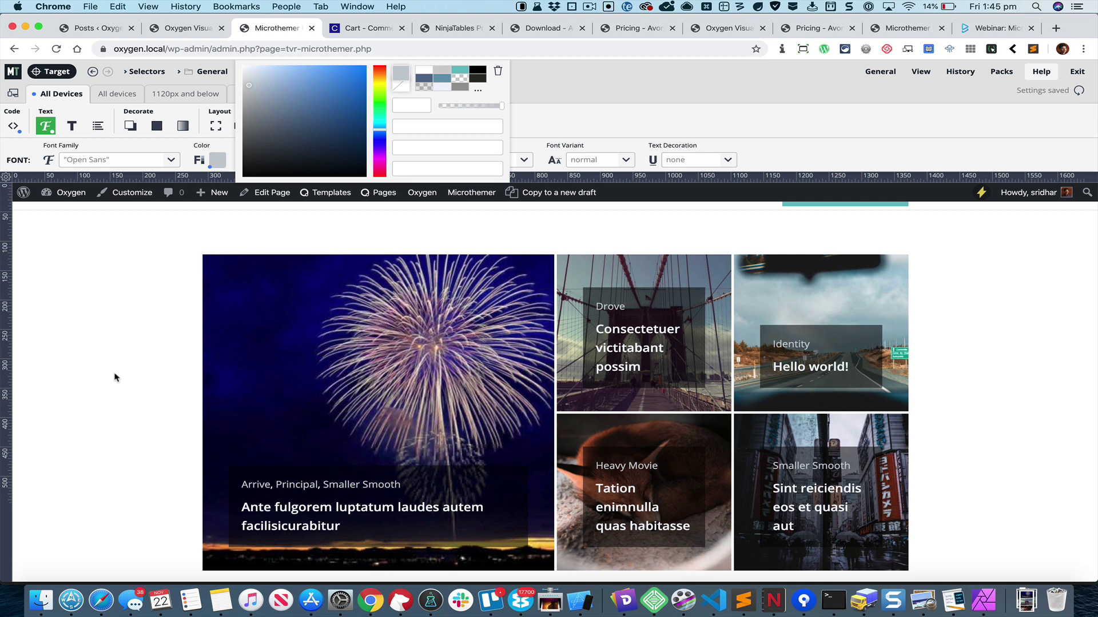
click(113, 333)
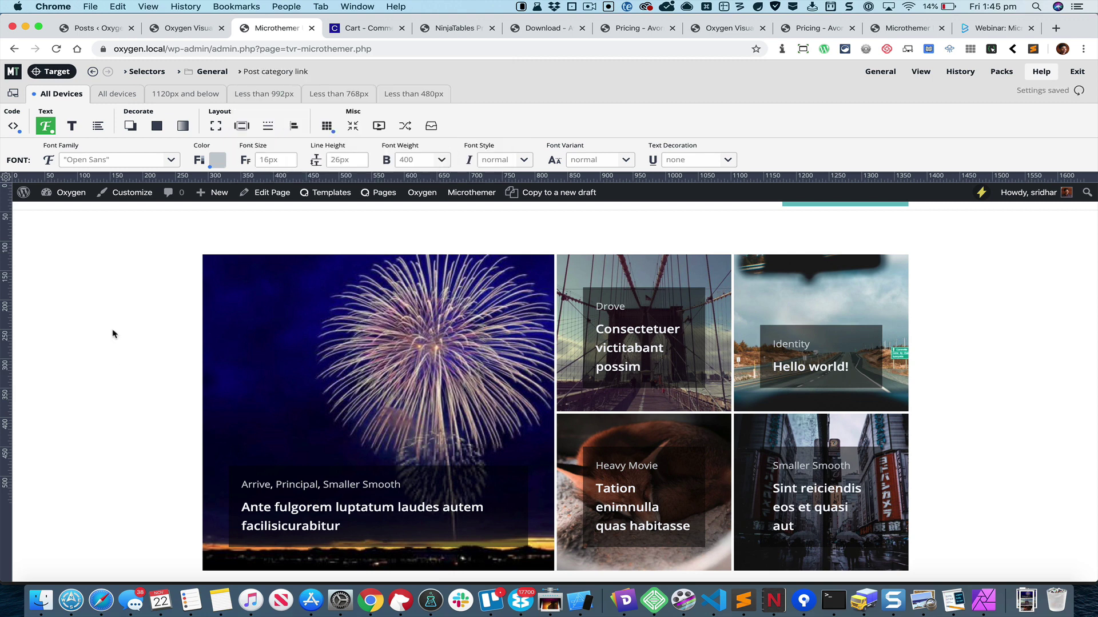
click(271, 162)
text(14)
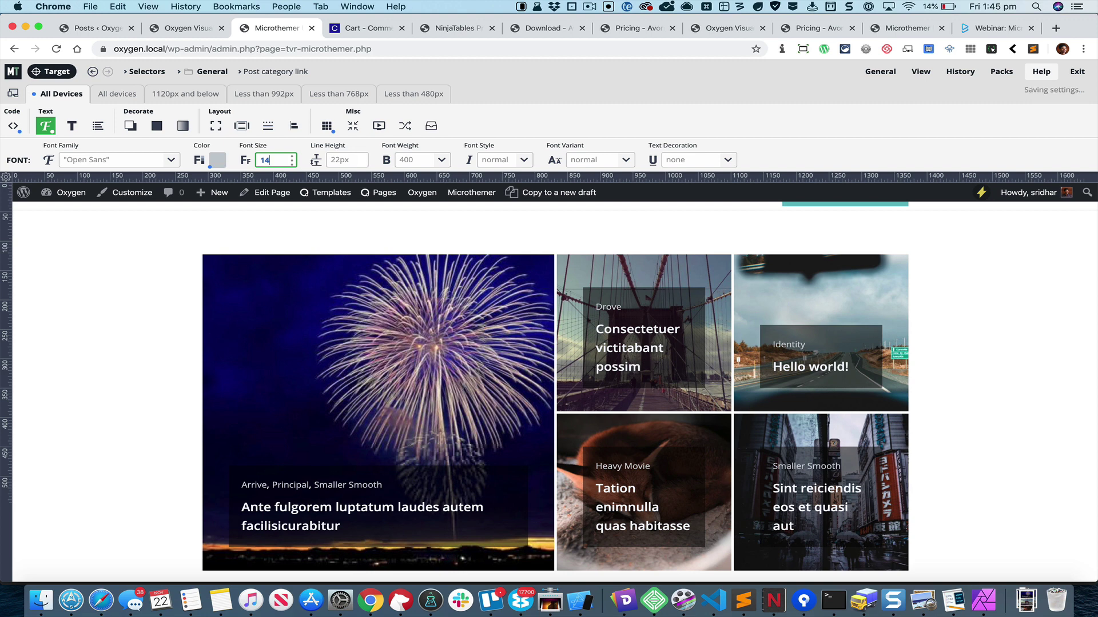
Step: Change the post title Heading (#256) tag to H3 in Oxygen
key(ctrl+shift+Tab)
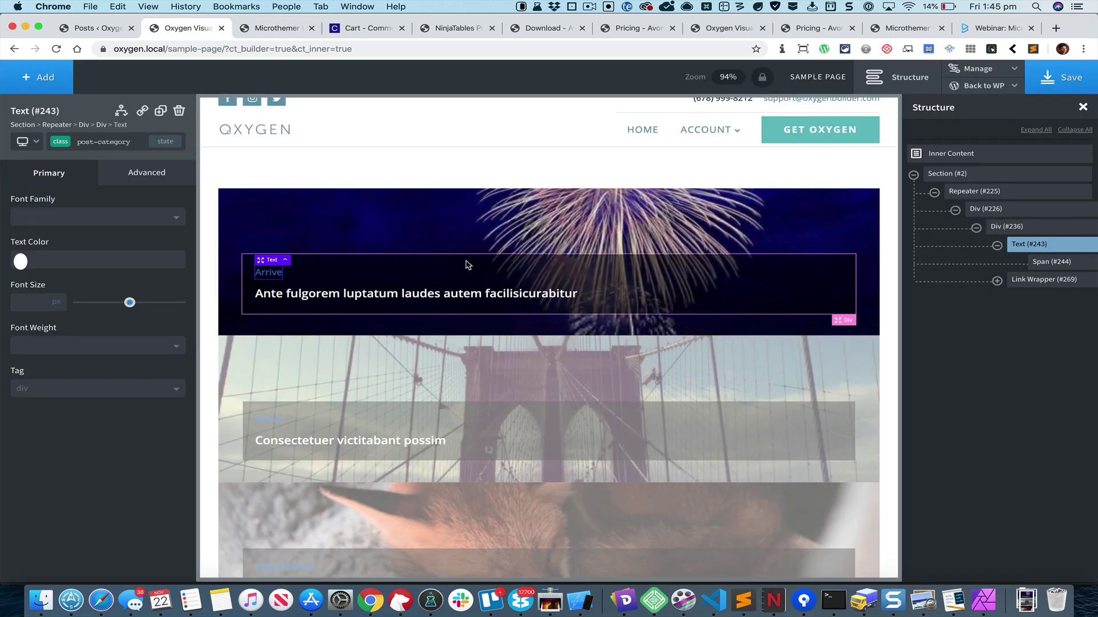
click(997, 281)
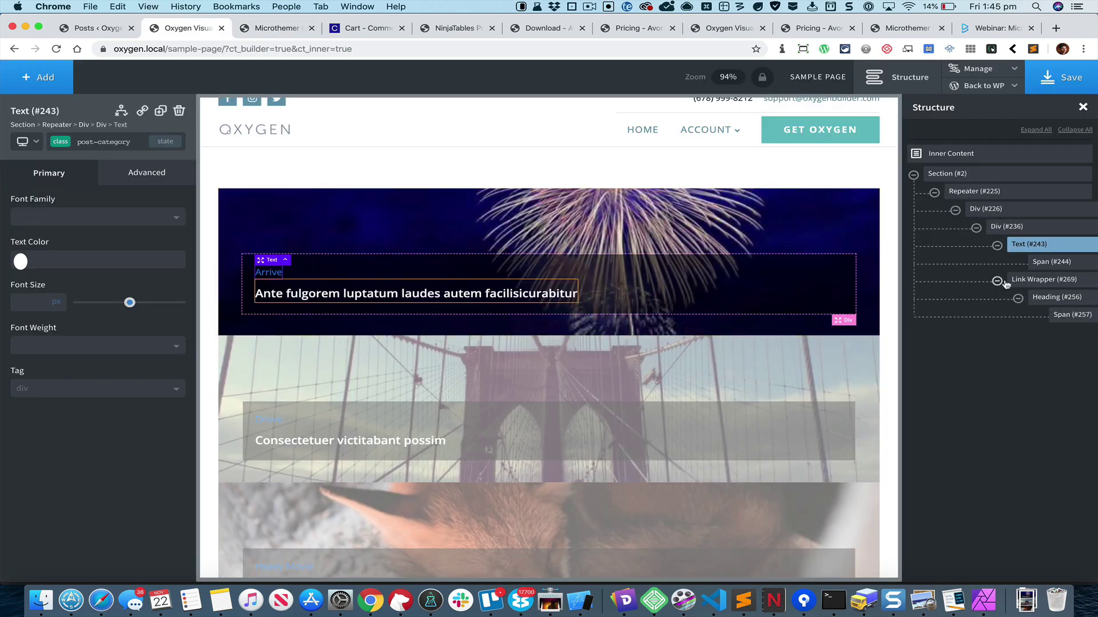
click(1057, 298)
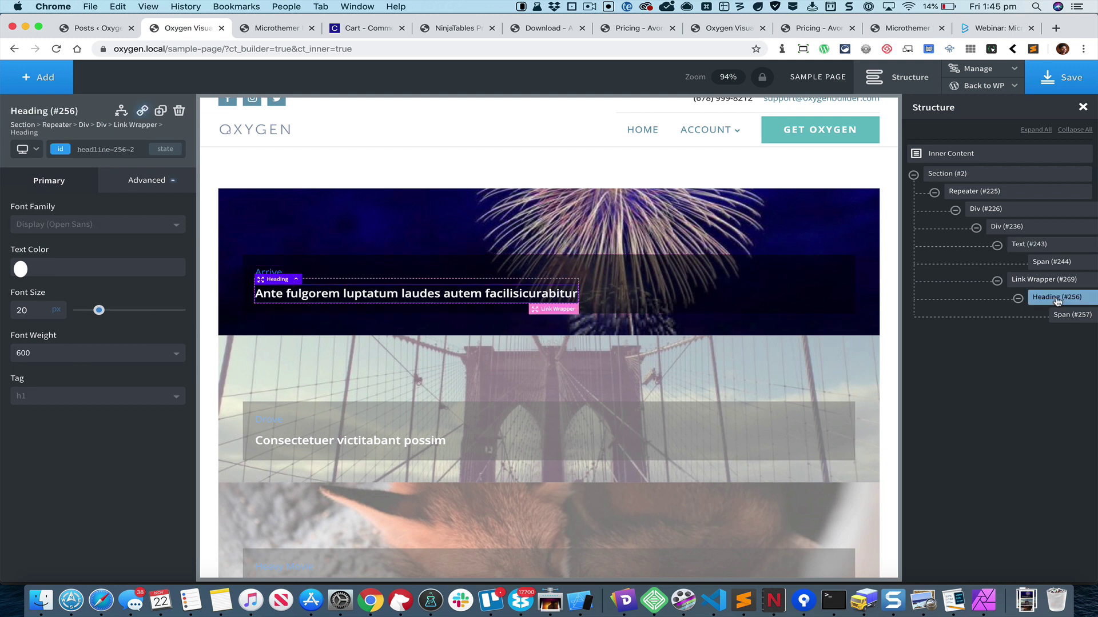
click(159, 181)
click(64, 182)
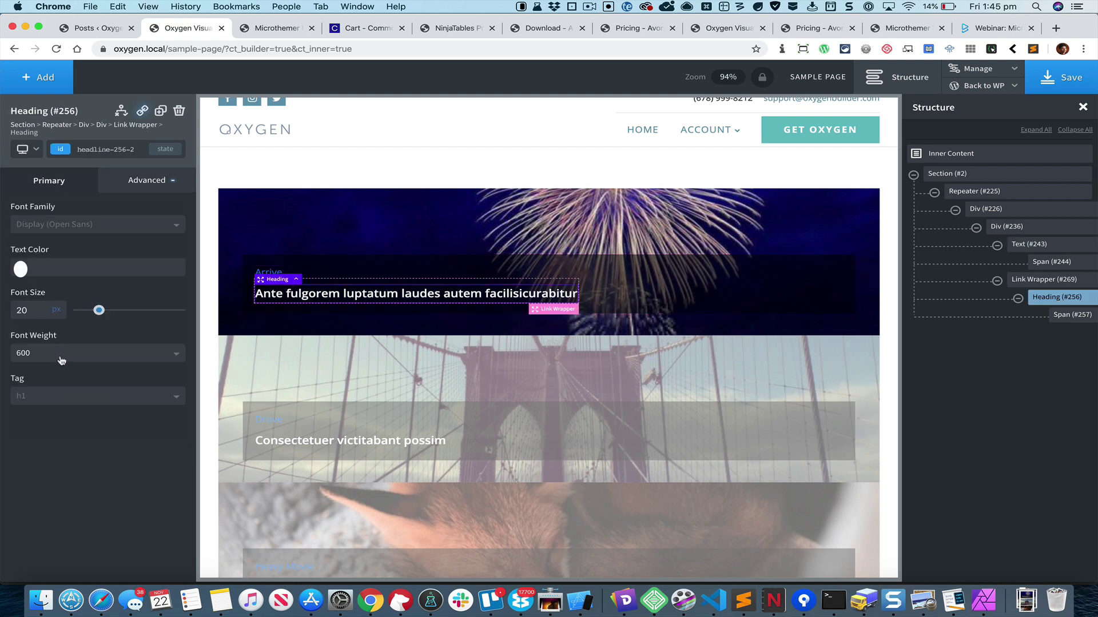
click(72, 395)
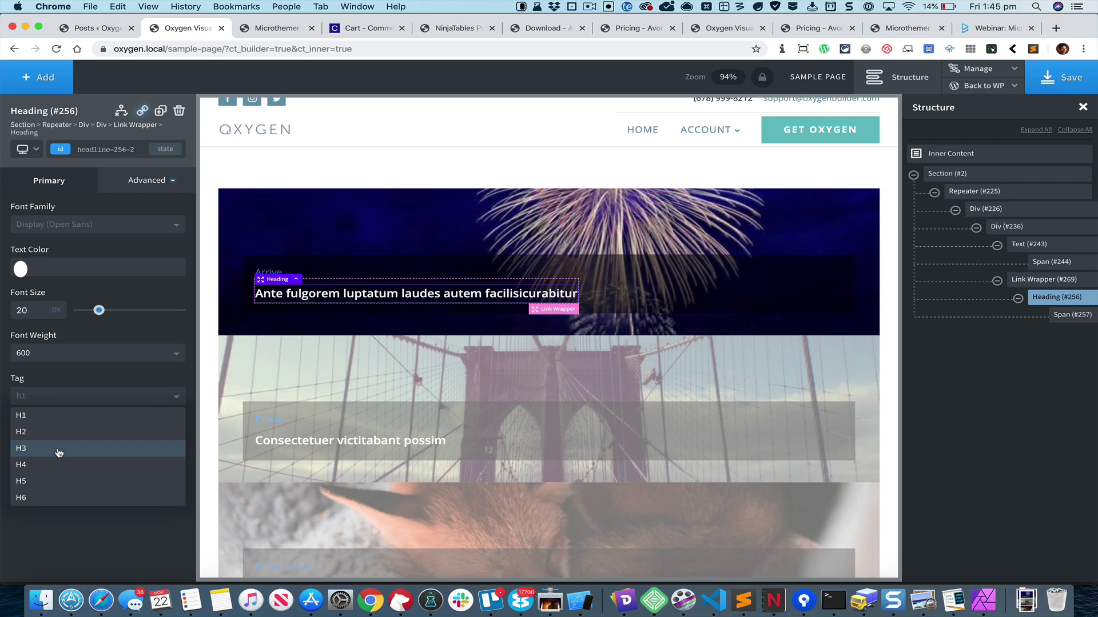
click(59, 449)
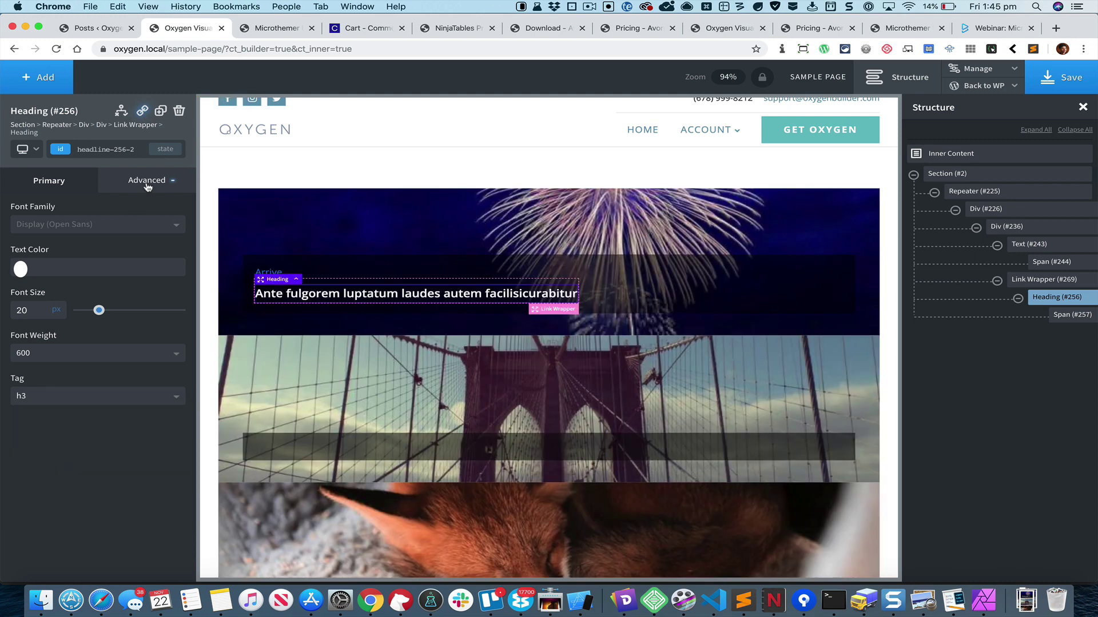
Step: Set the title heading's line height to 1.2, save, and reload Microthemer
click(147, 181)
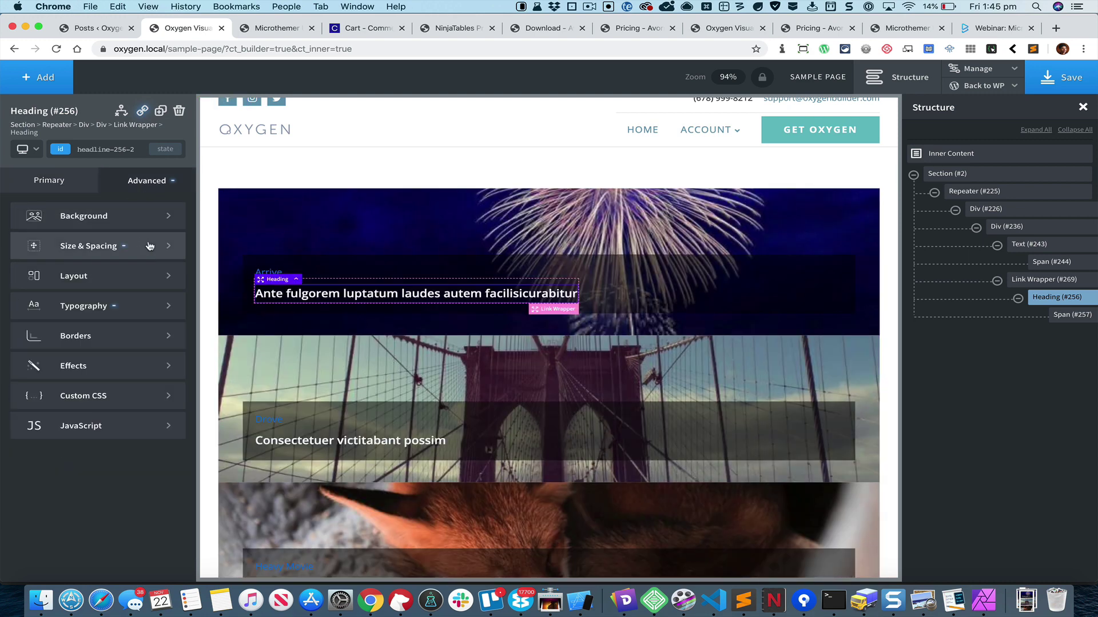
click(139, 307)
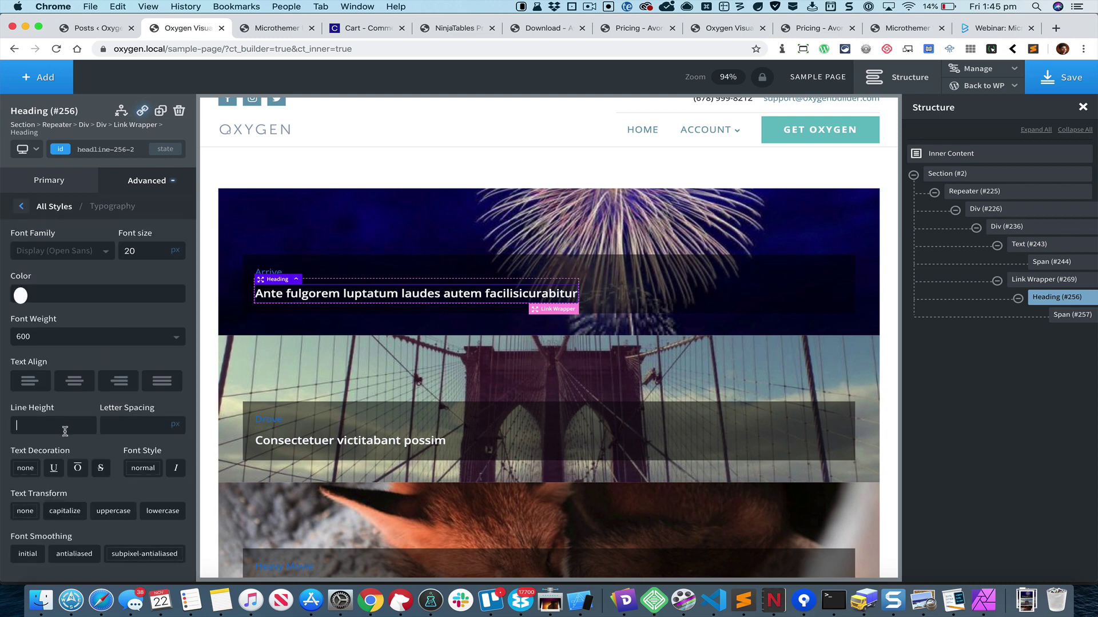
text(1.2)
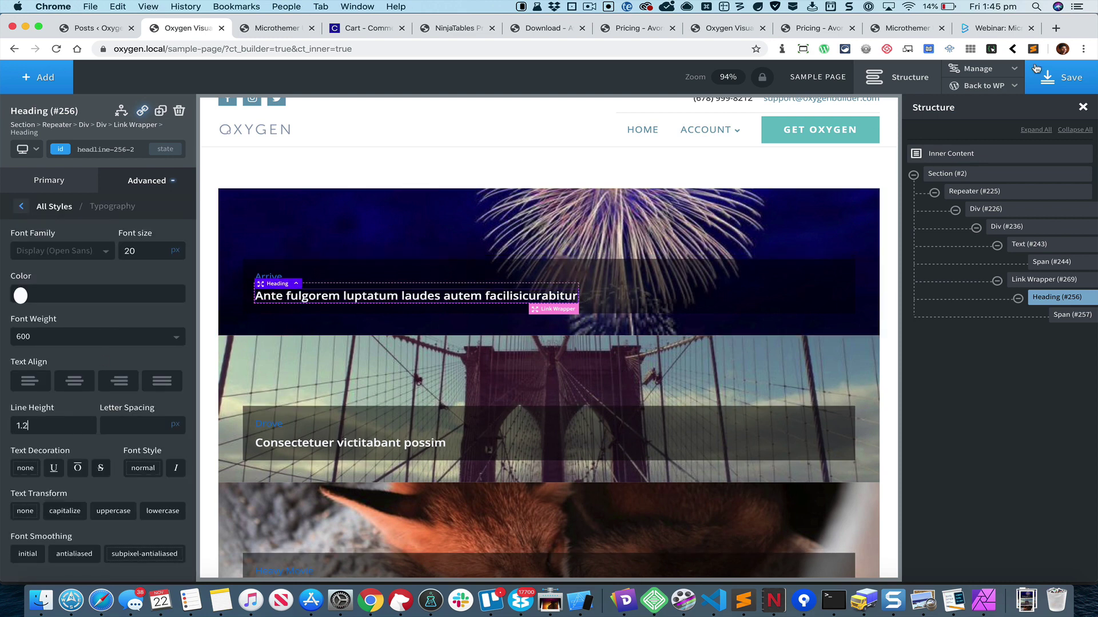
click(1037, 70)
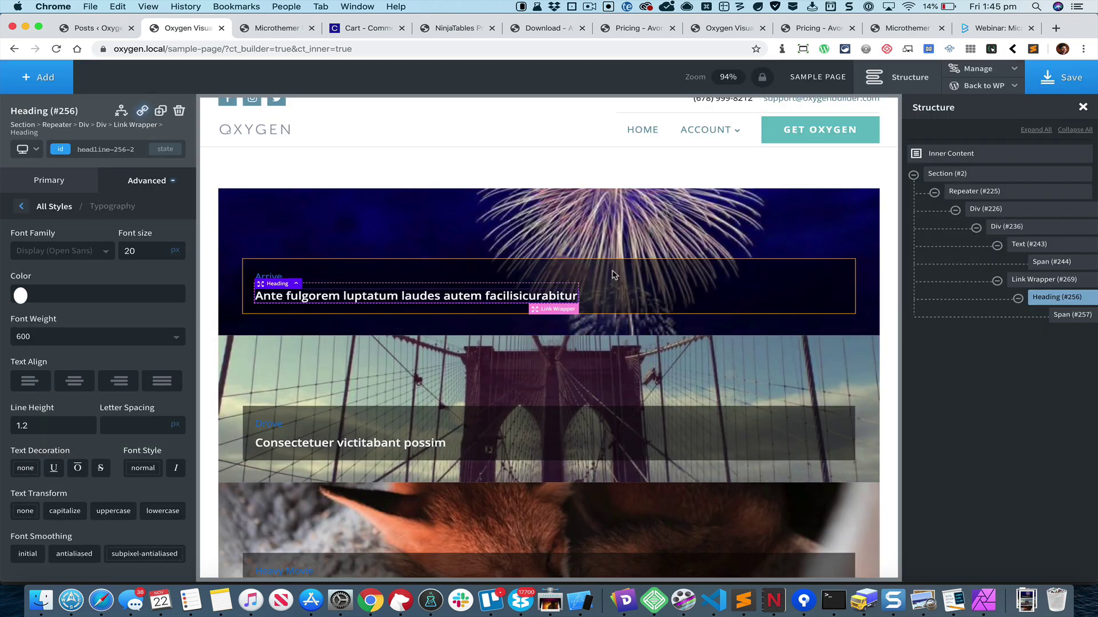
key(ctrl+Tab)
key(super+r)
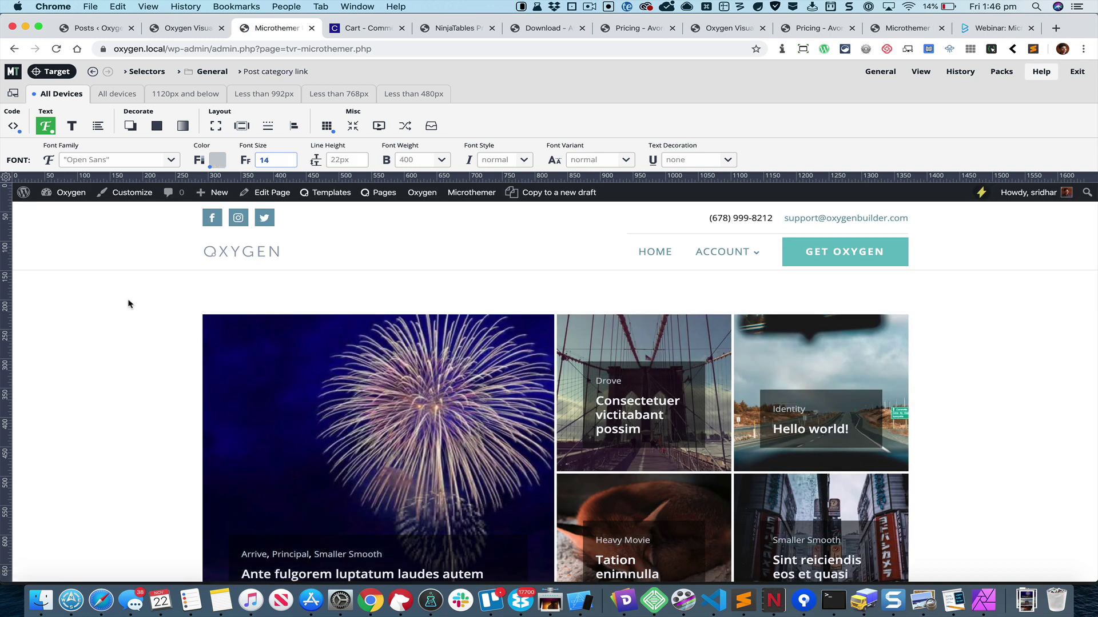
Step: Scroll the preview to check the post grid's H3 titles and grey category labels
scroll(144, 368, down, 2)
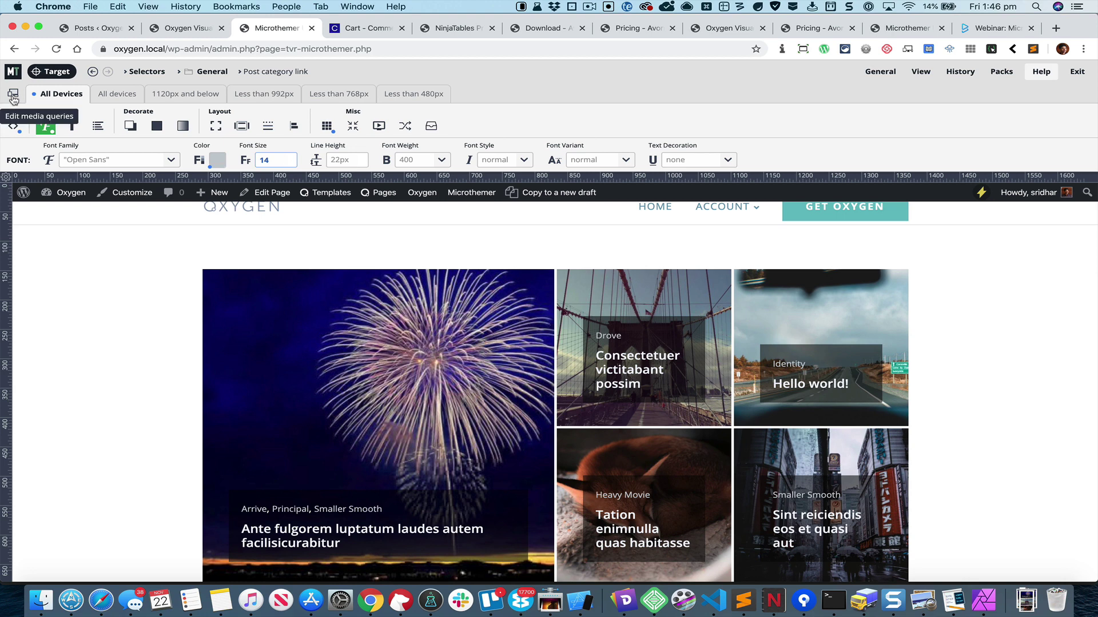
Step: Open Microthemer's media query editor and expand the 1120px and below, All devices and Less than 992px definitions
click(14, 95)
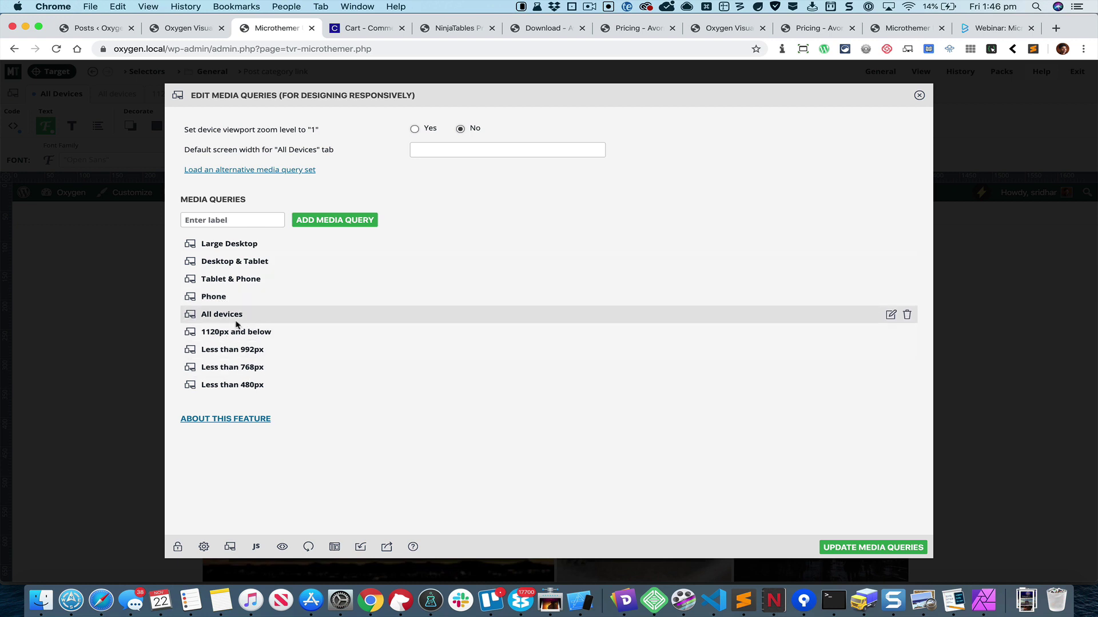
click(249, 335)
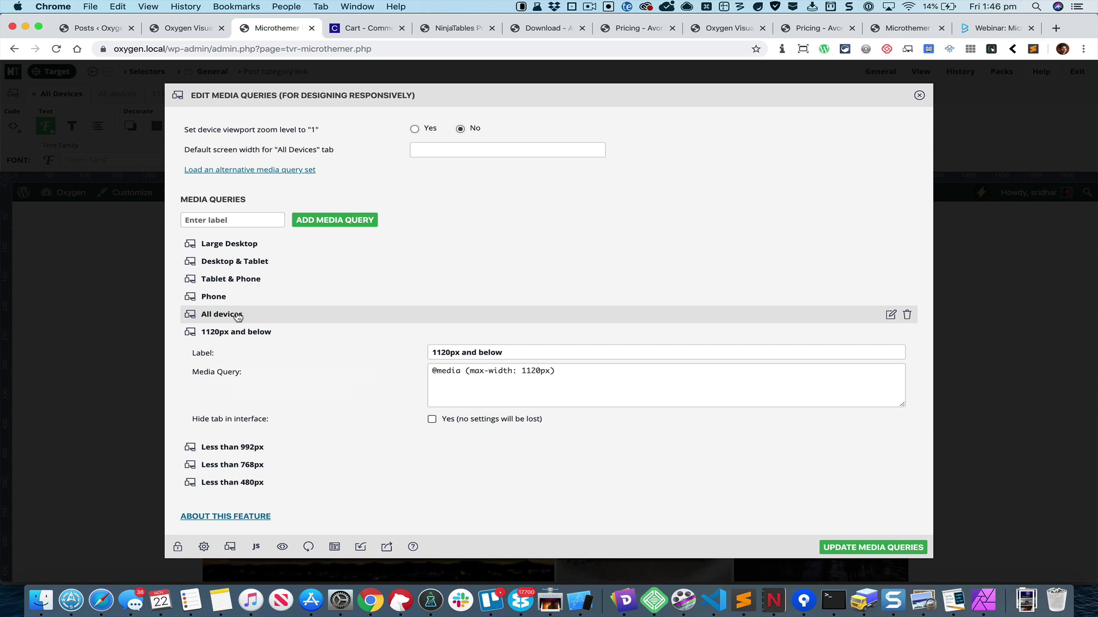
click(238, 316)
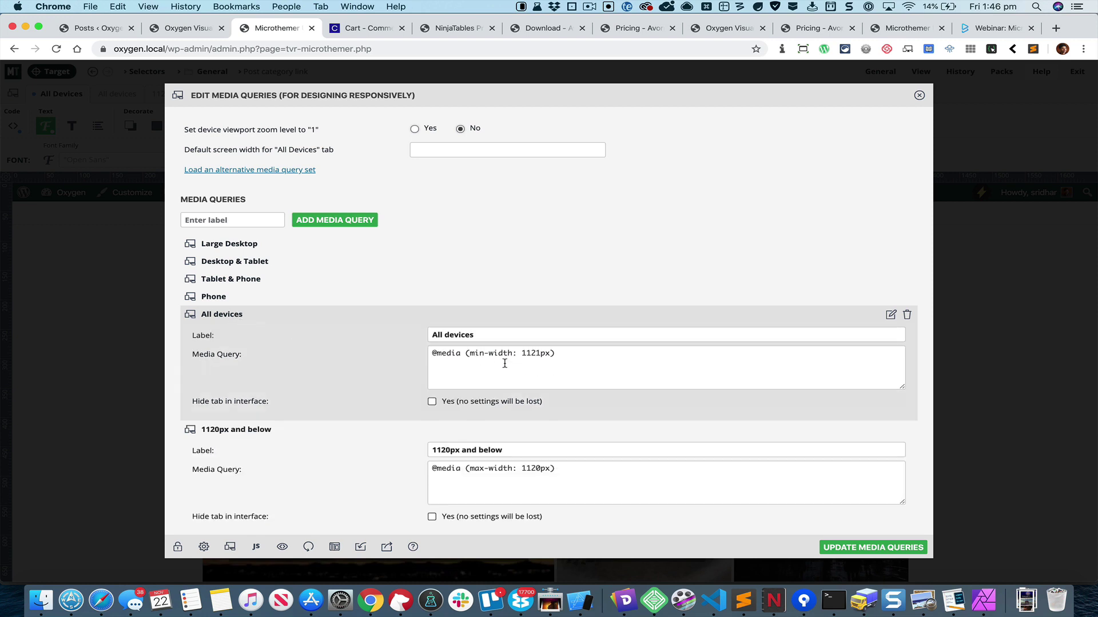
scroll(572, 345, down, 3)
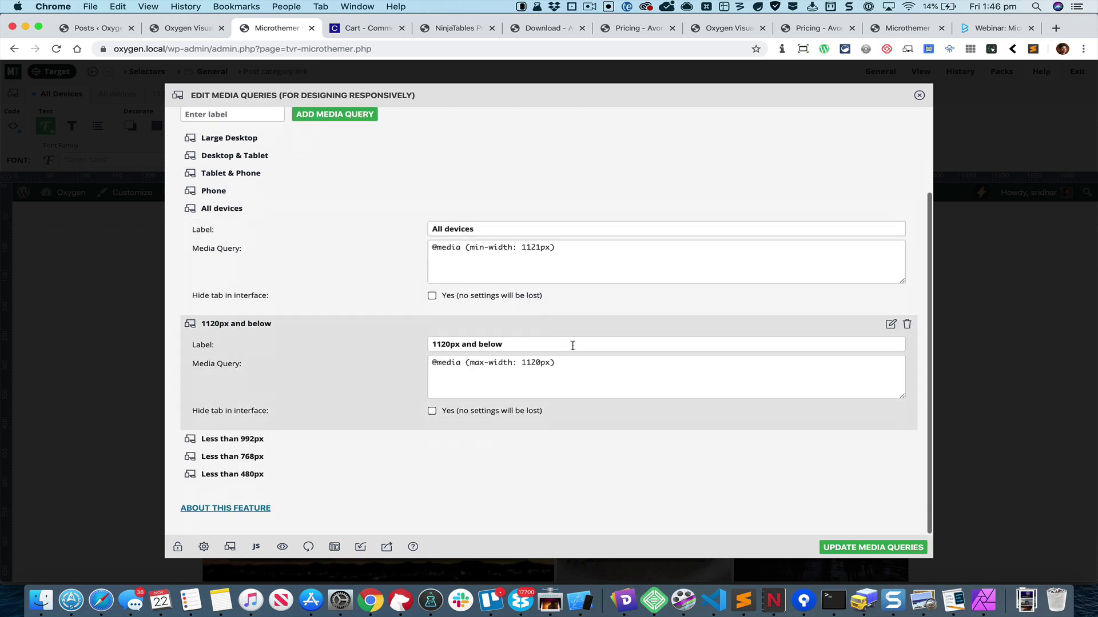
click(254, 440)
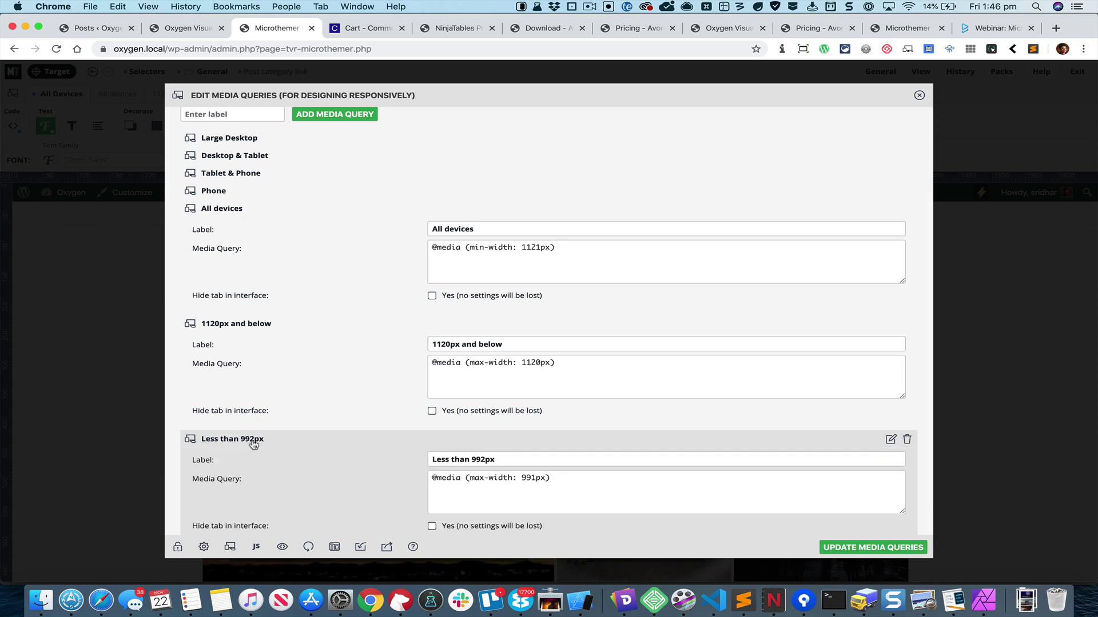
scroll(253, 445, down, 2)
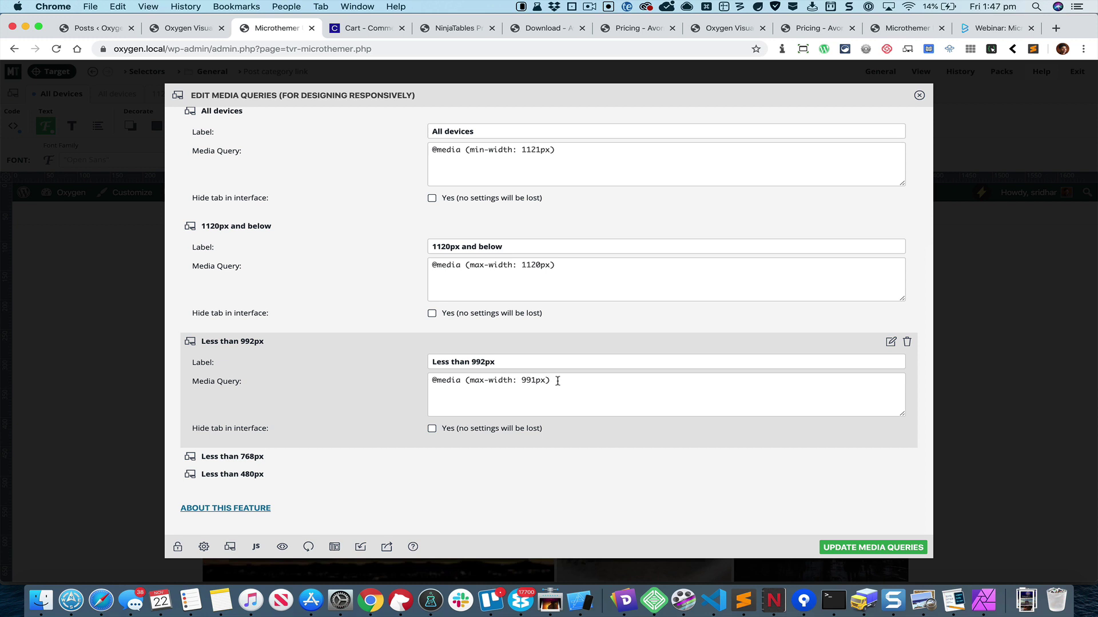
Step: Compare against Oxygen's responsive breakpoint list without changing anything
click(189, 28)
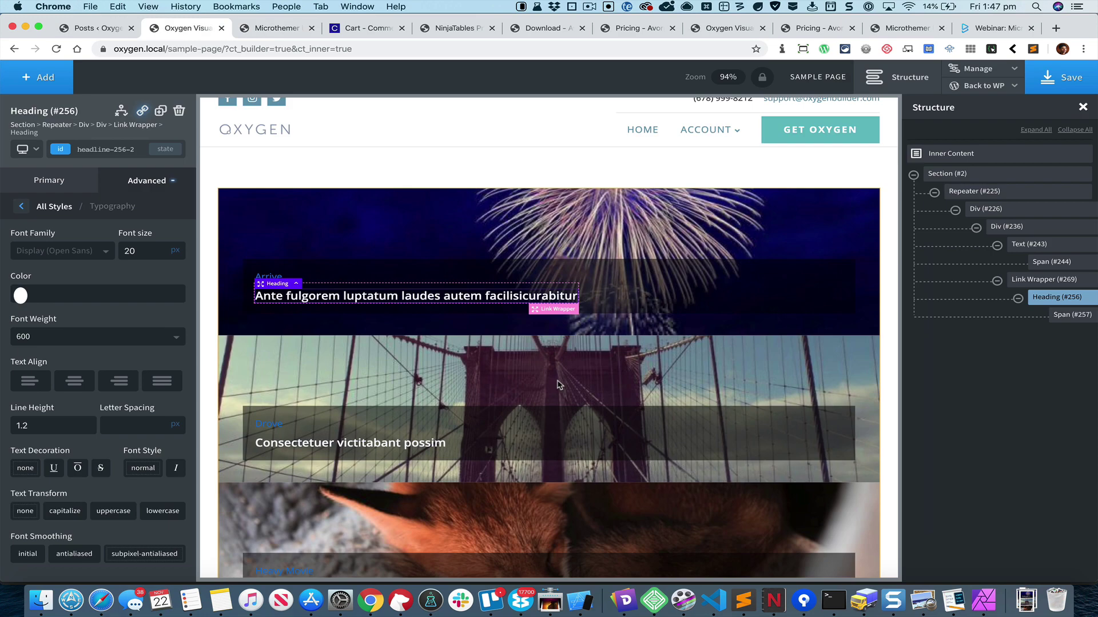
click(25, 150)
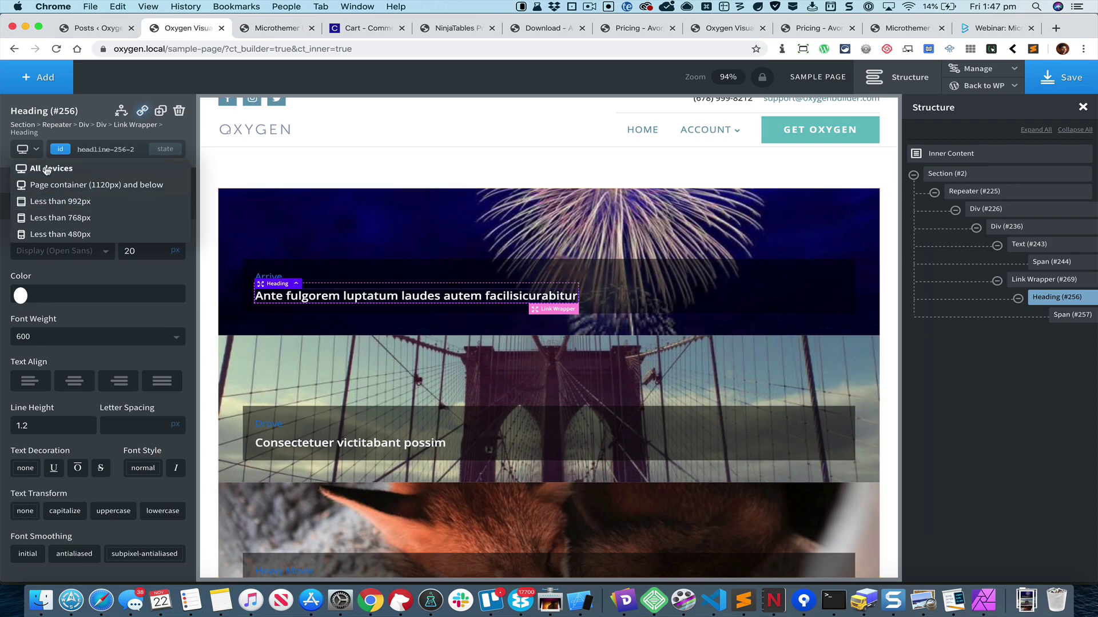
click(35, 149)
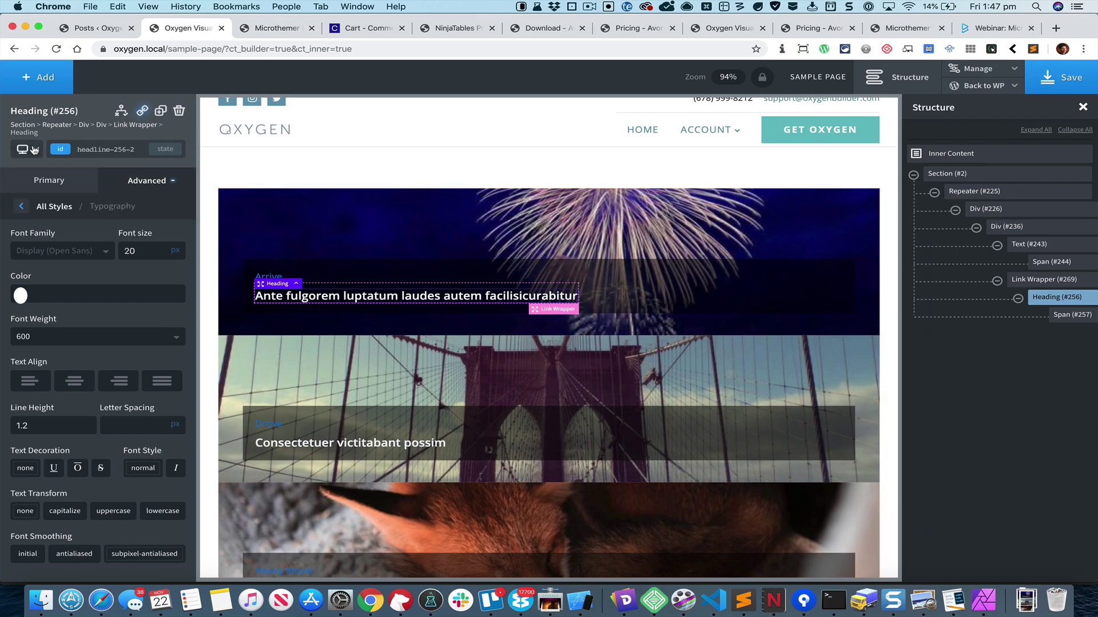
click(275, 29)
Step: Preview the All devices and 1120px and below widths, then reopen the media query editor
scroll(382, 255, up, 5)
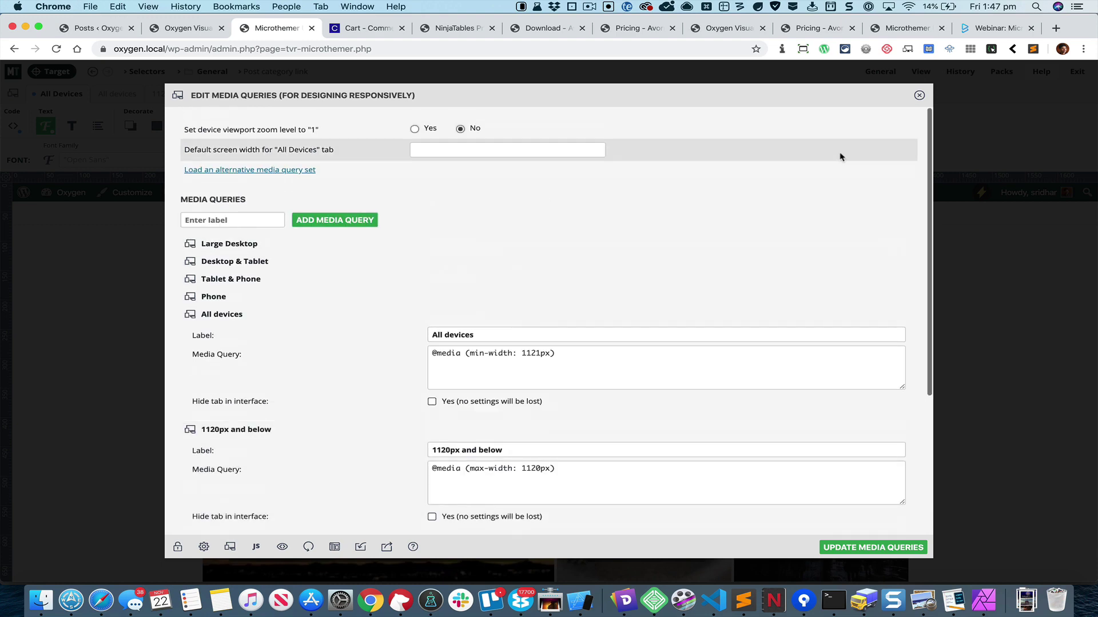
key(Escape)
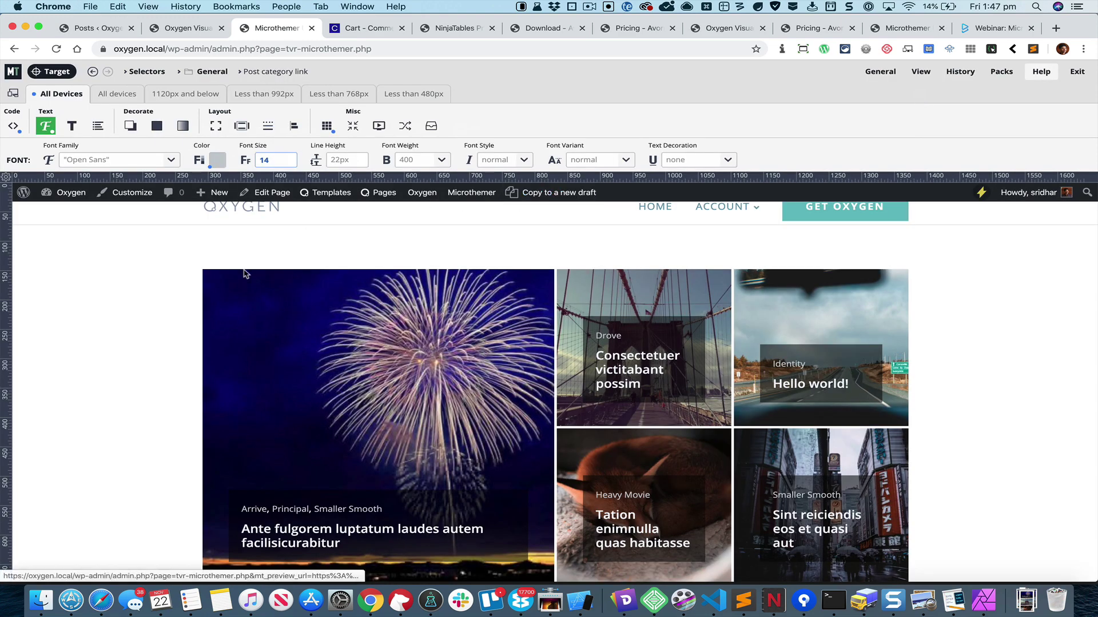
click(119, 96)
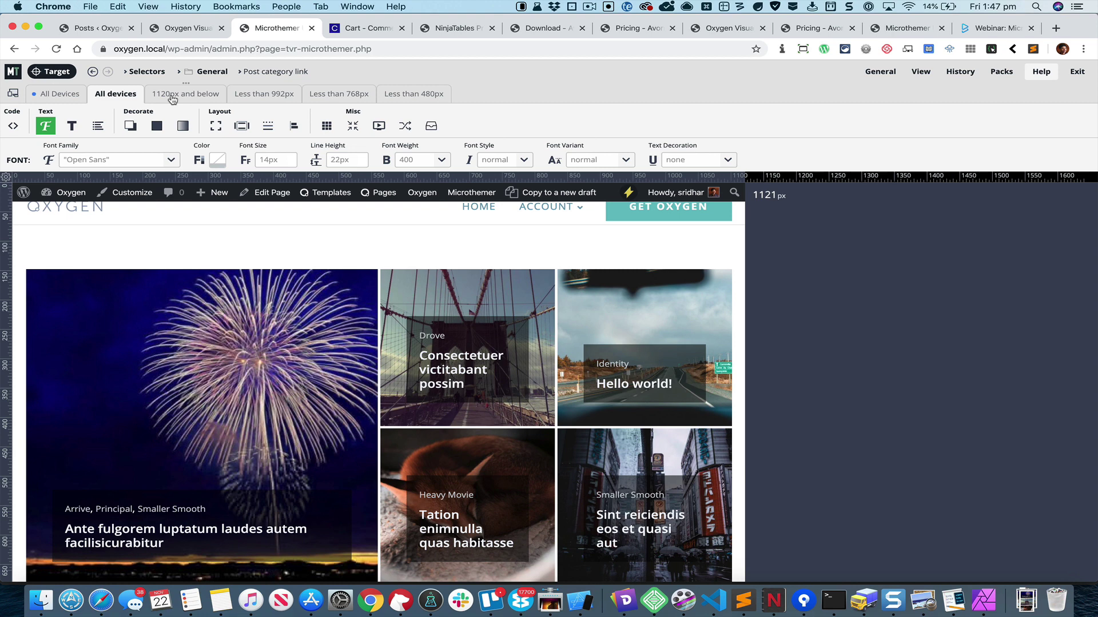
click(172, 97)
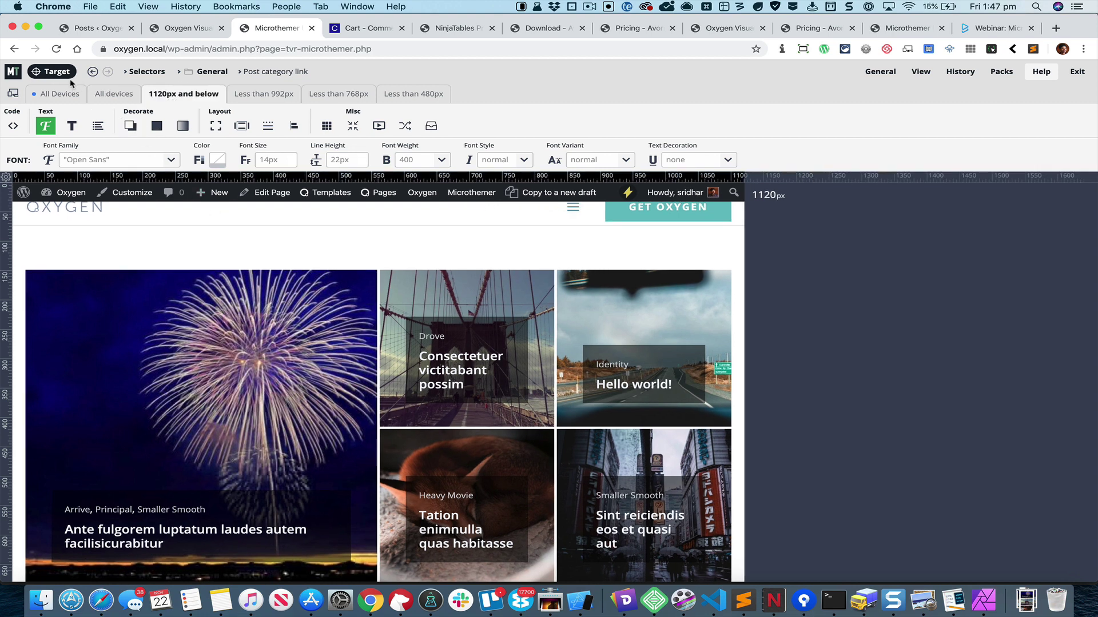
click(13, 94)
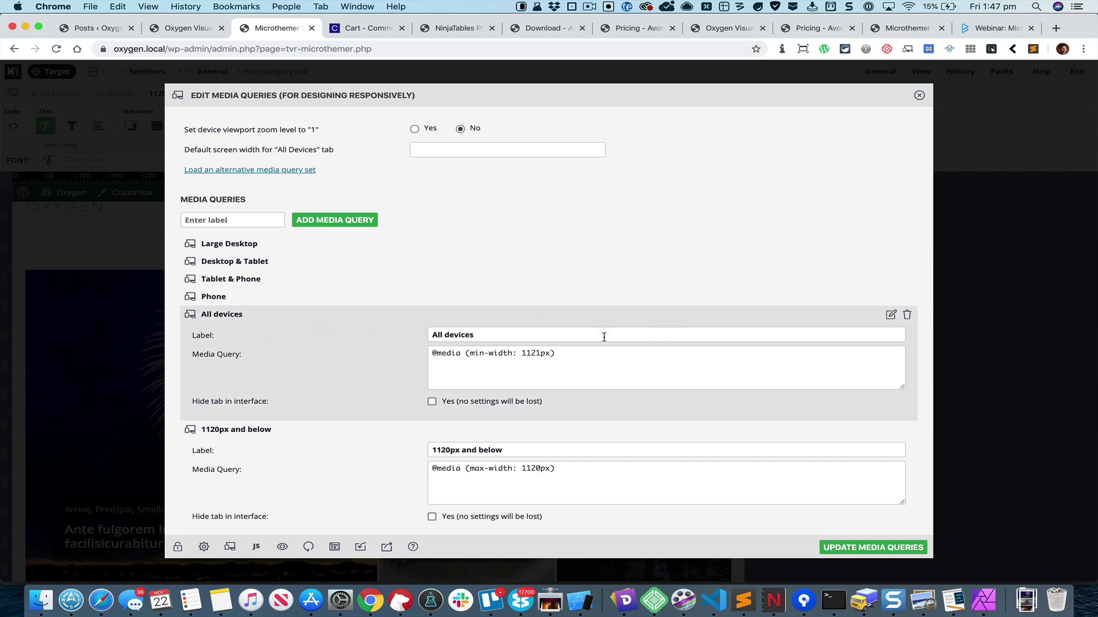
Step: Delete the All devices media query and save the media queries
click(907, 315)
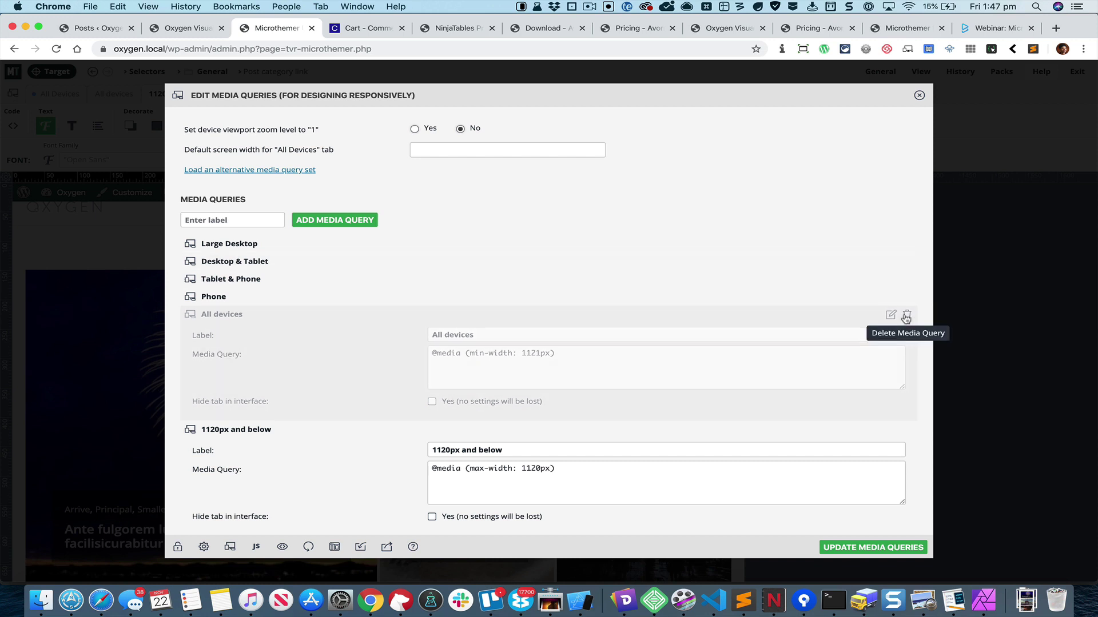
click(919, 95)
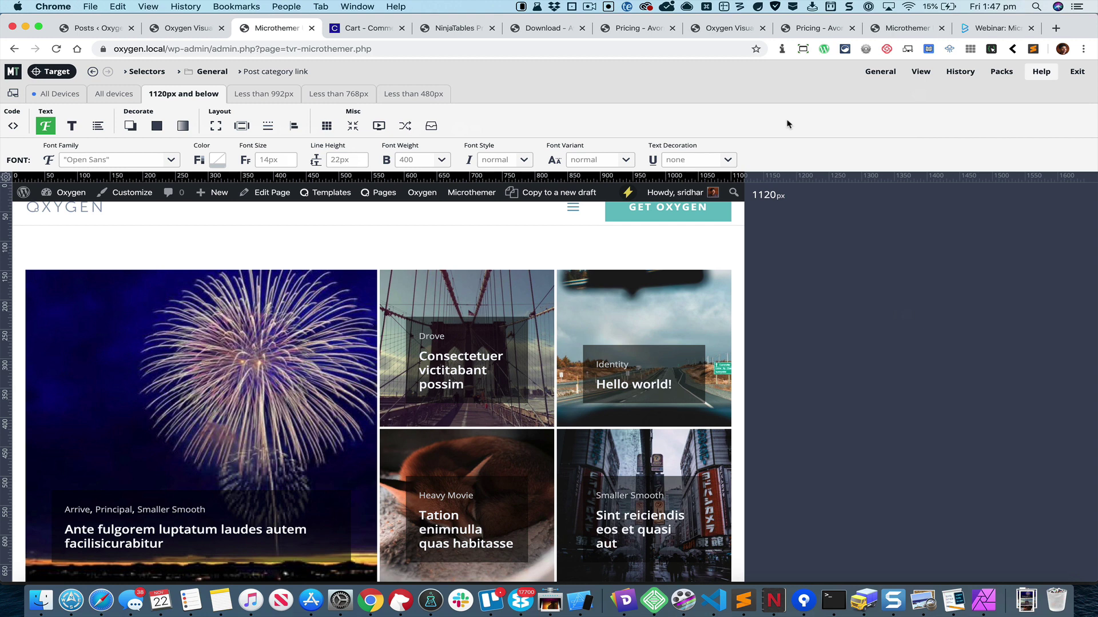
click(12, 96)
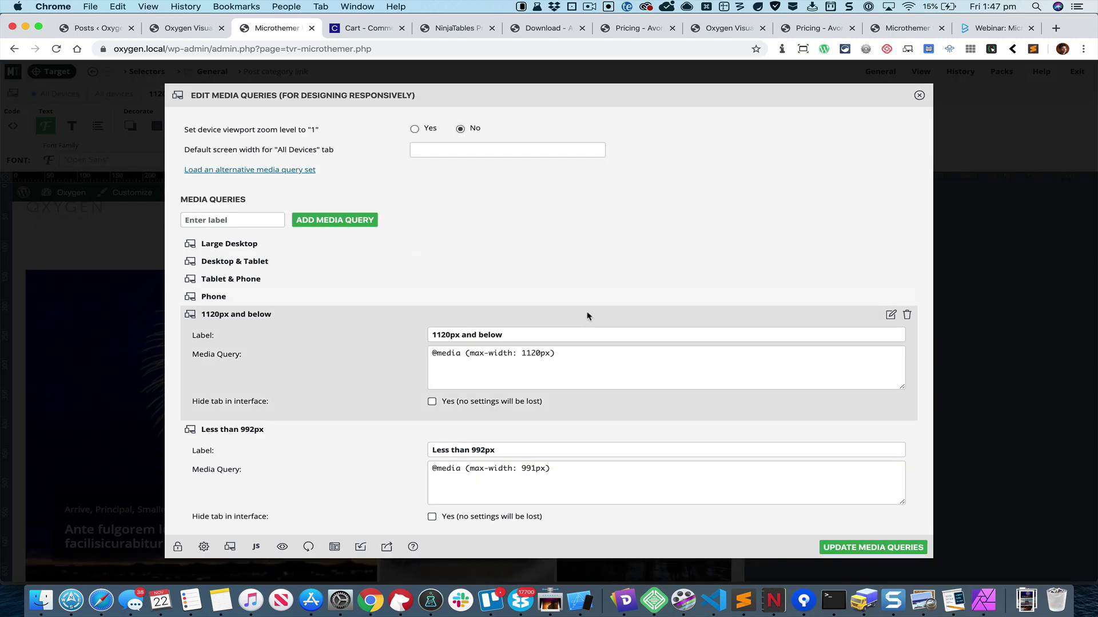
scroll(728, 424, down, 2)
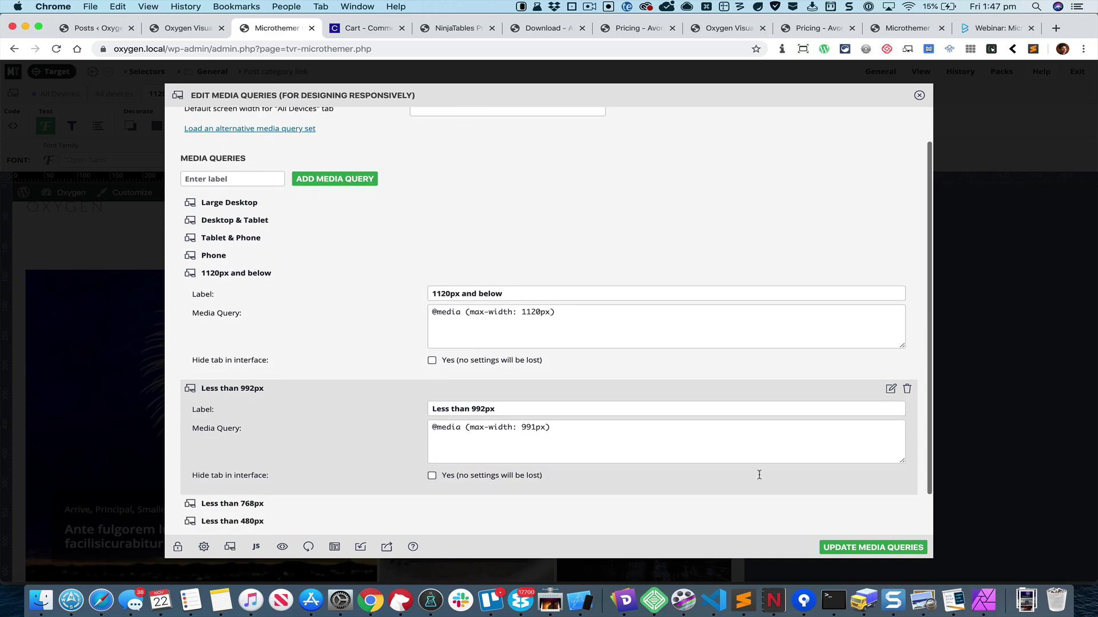
click(867, 548)
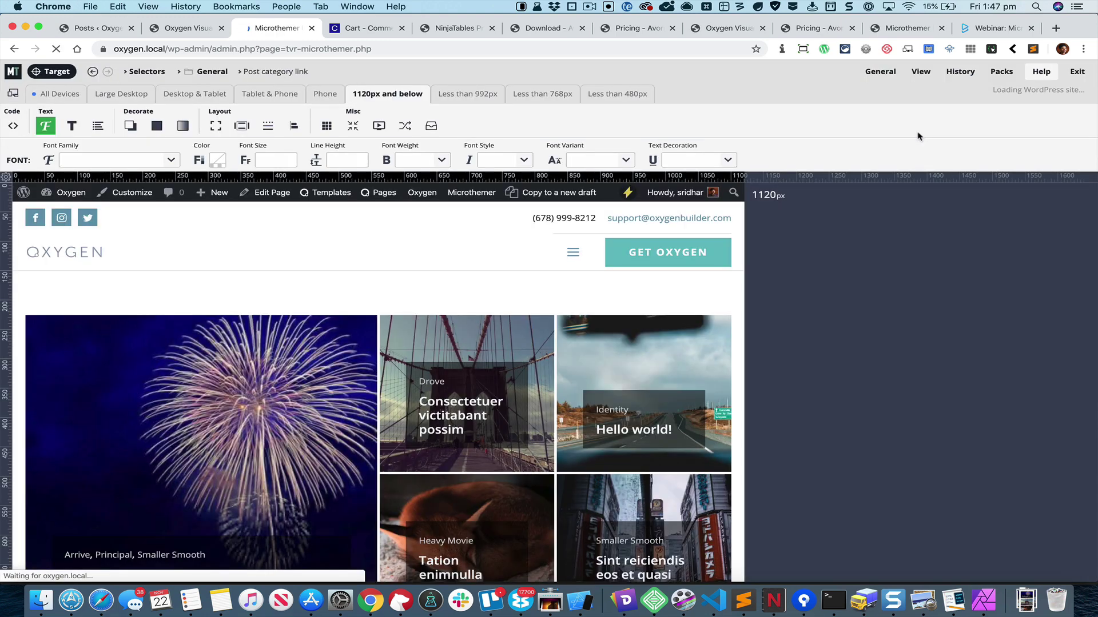
Step: Hide the Large Desktop, Desktop & Tablet, Tablet & Phone and Phone breakpoints, then update
click(13, 94)
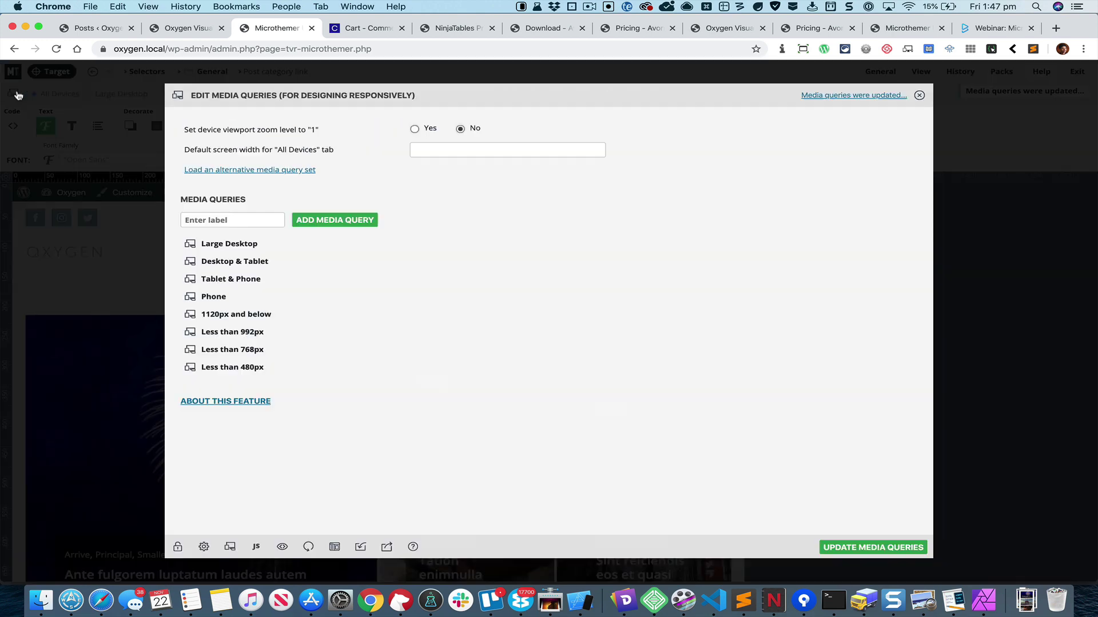
click(240, 246)
click(432, 331)
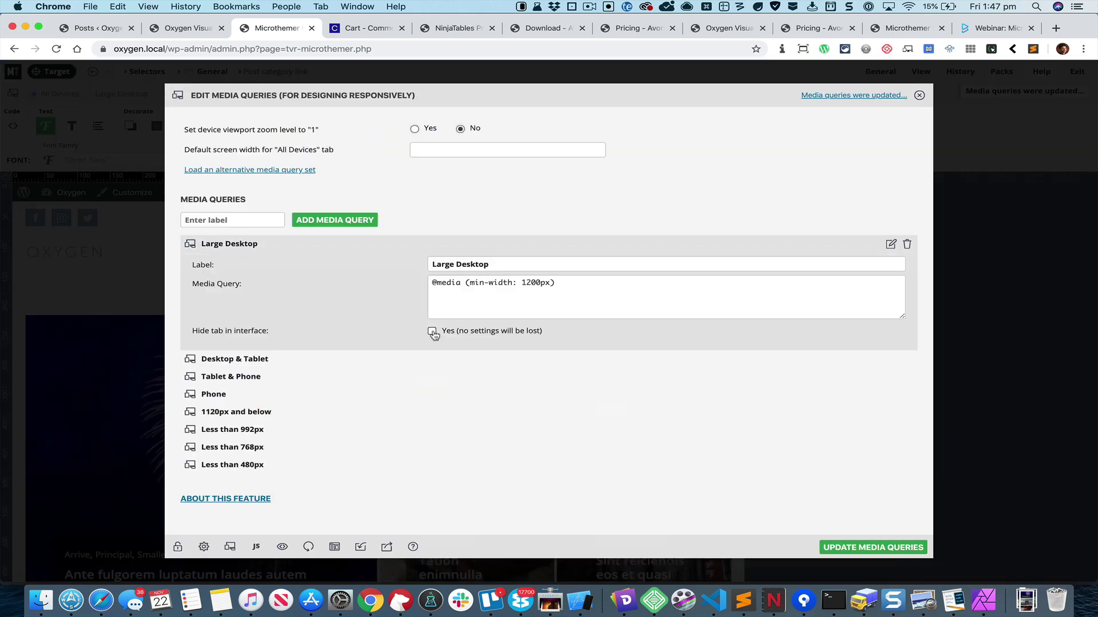
click(224, 361)
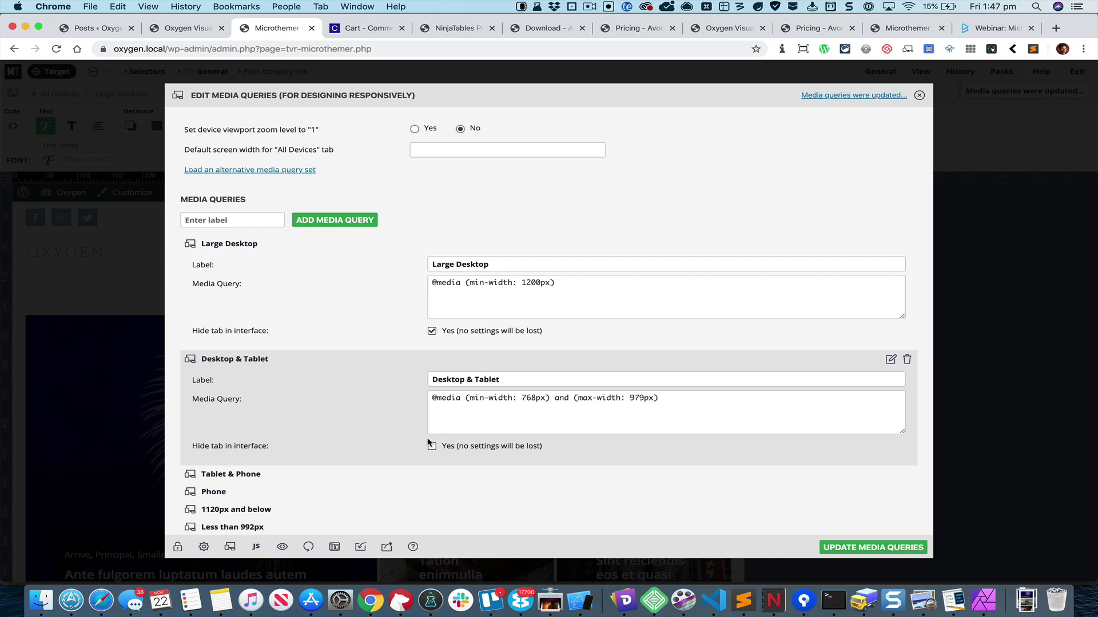
click(432, 445)
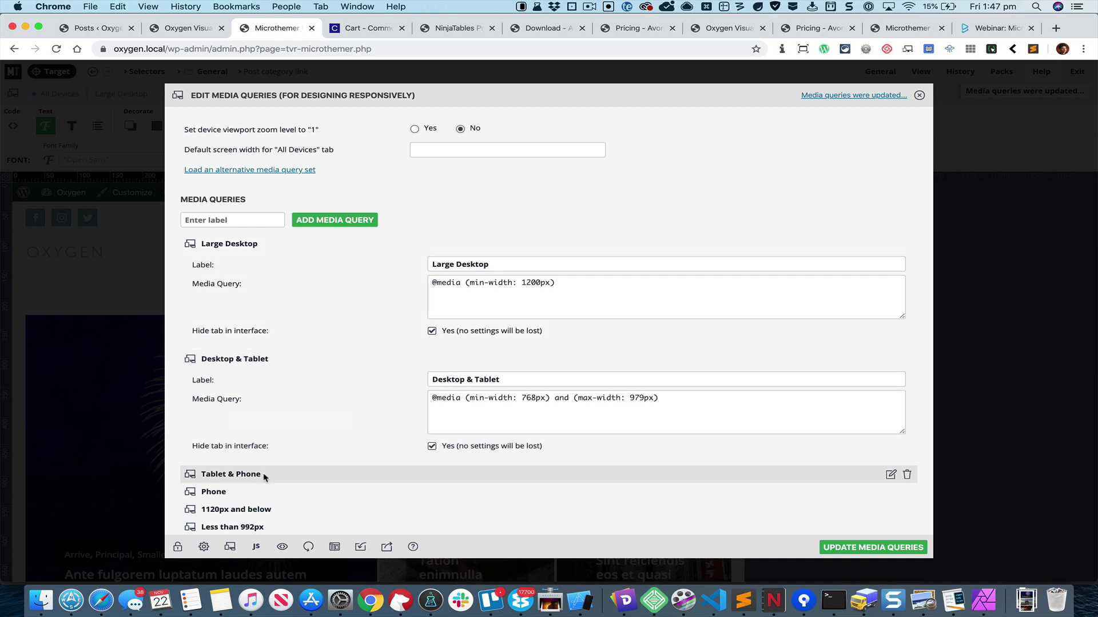
scroll(264, 477, down, 3)
click(231, 405)
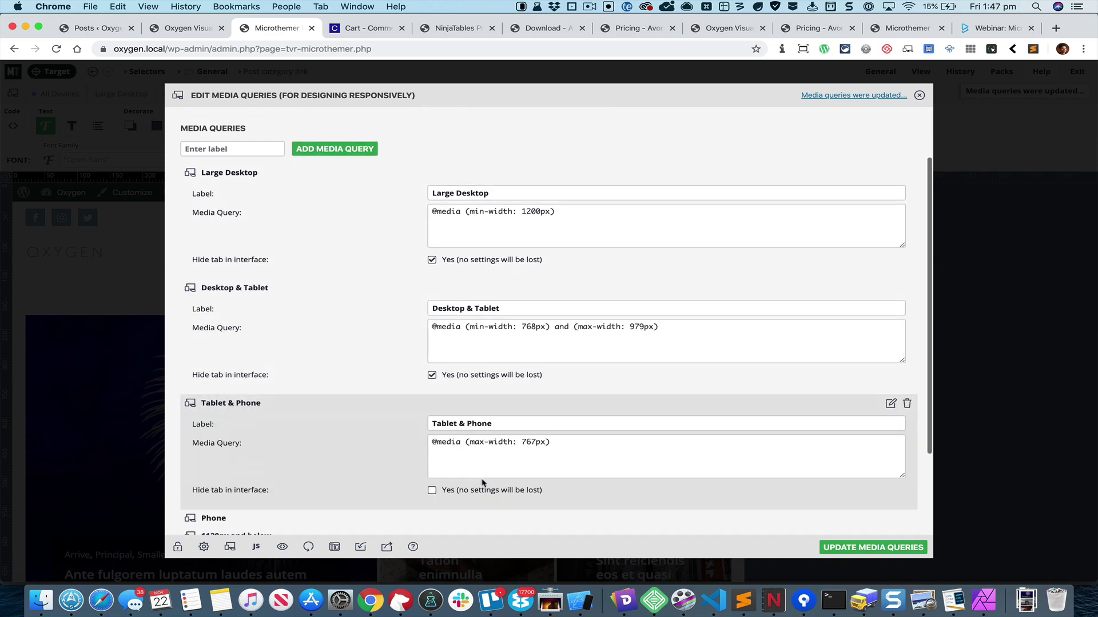
click(432, 491)
scroll(228, 387, down, 3)
click(216, 407)
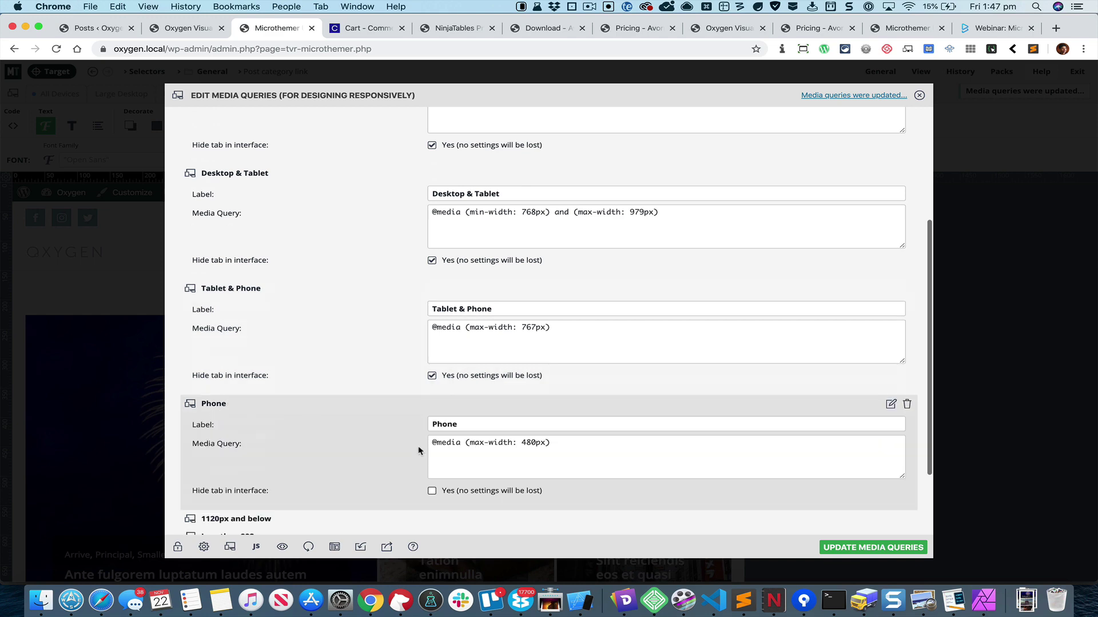
click(432, 491)
click(839, 548)
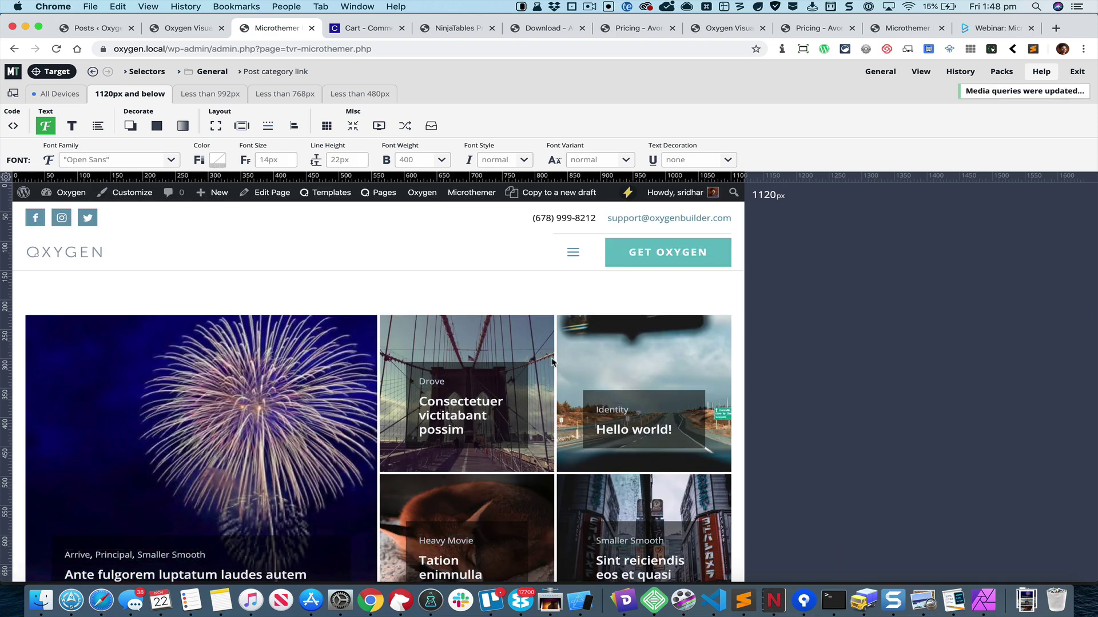
Step: Preview the page at Less than 992px, then Less than 768px (767px), scrolling to the grid
scroll(542, 364, down, 3)
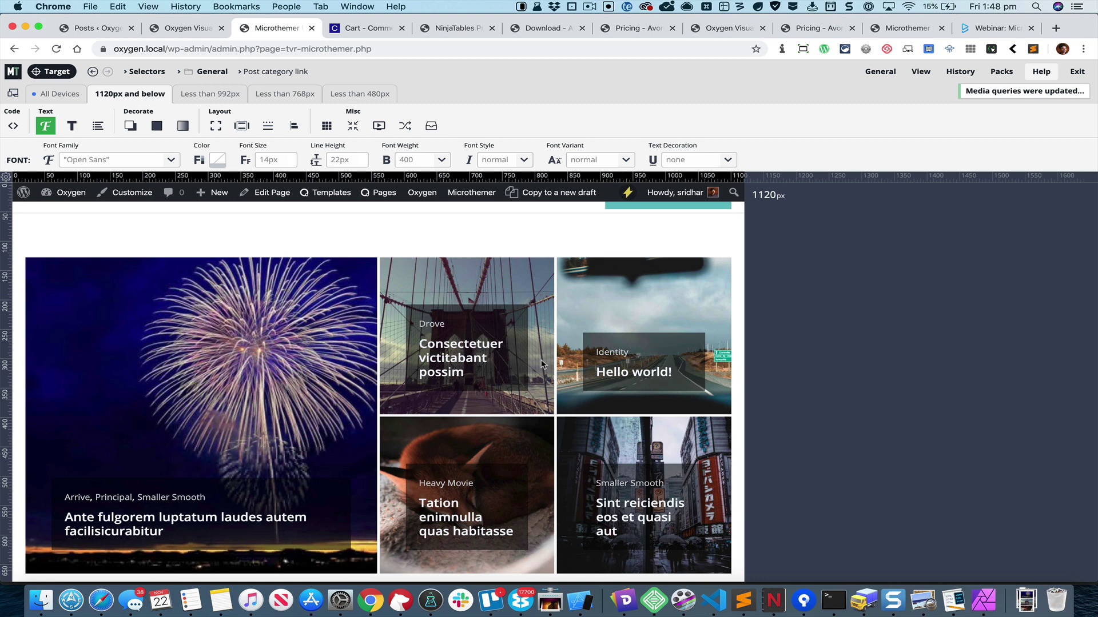
click(217, 95)
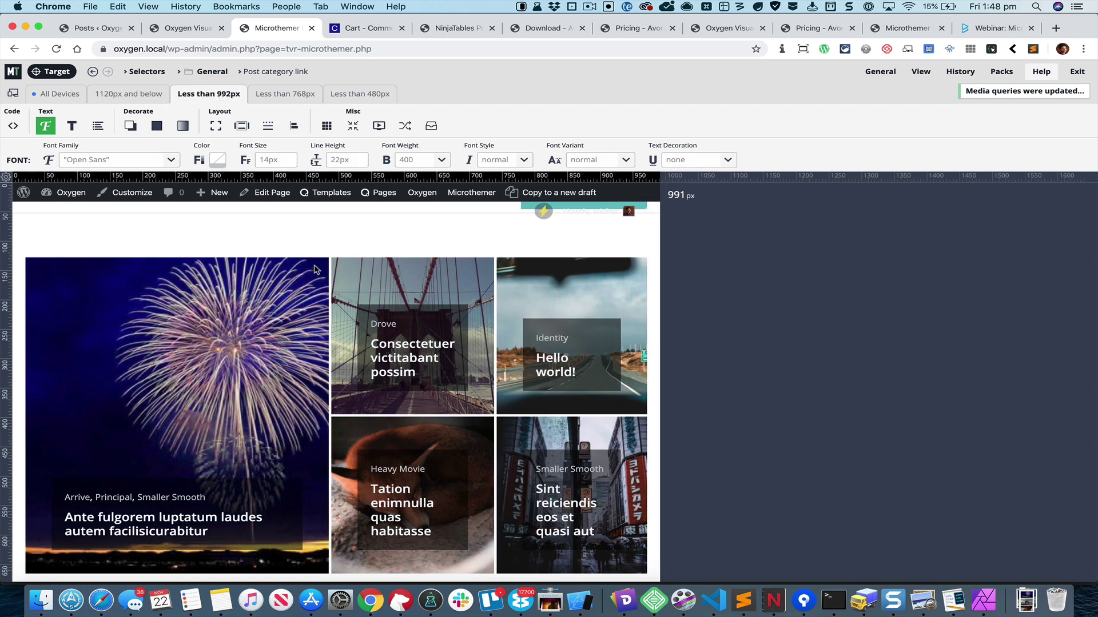
scroll(398, 265, down, 2)
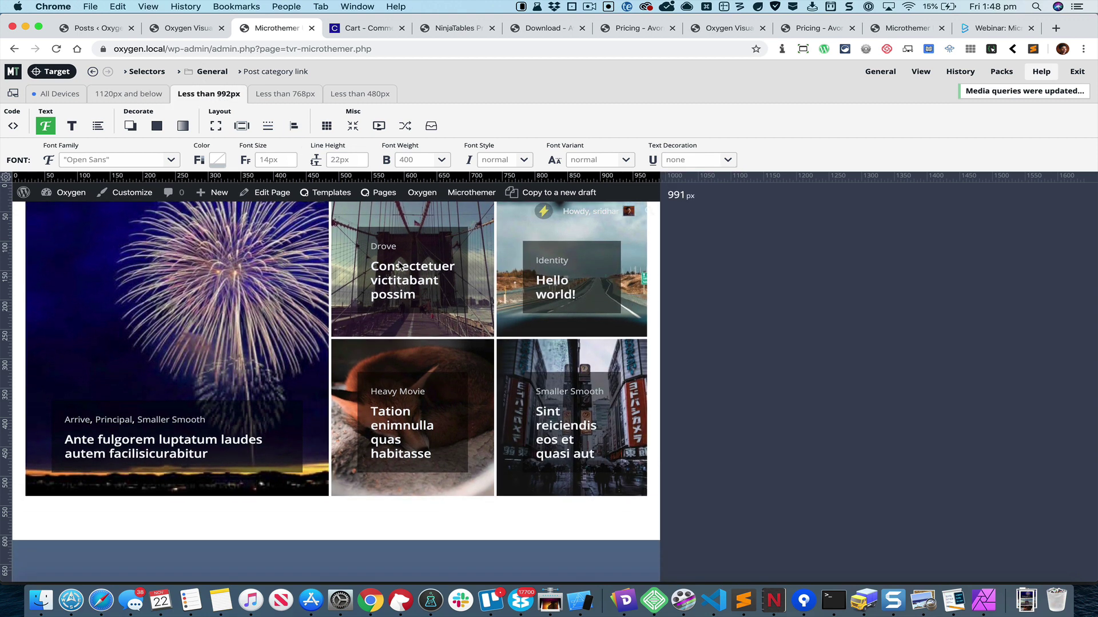
click(318, 94)
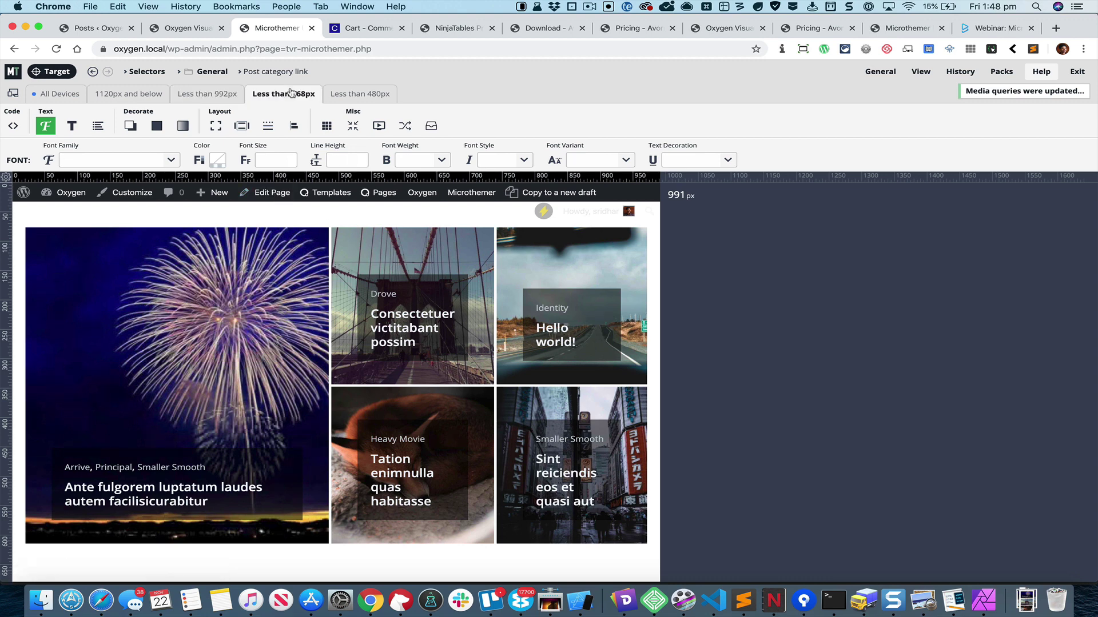
scroll(437, 262, down, 2)
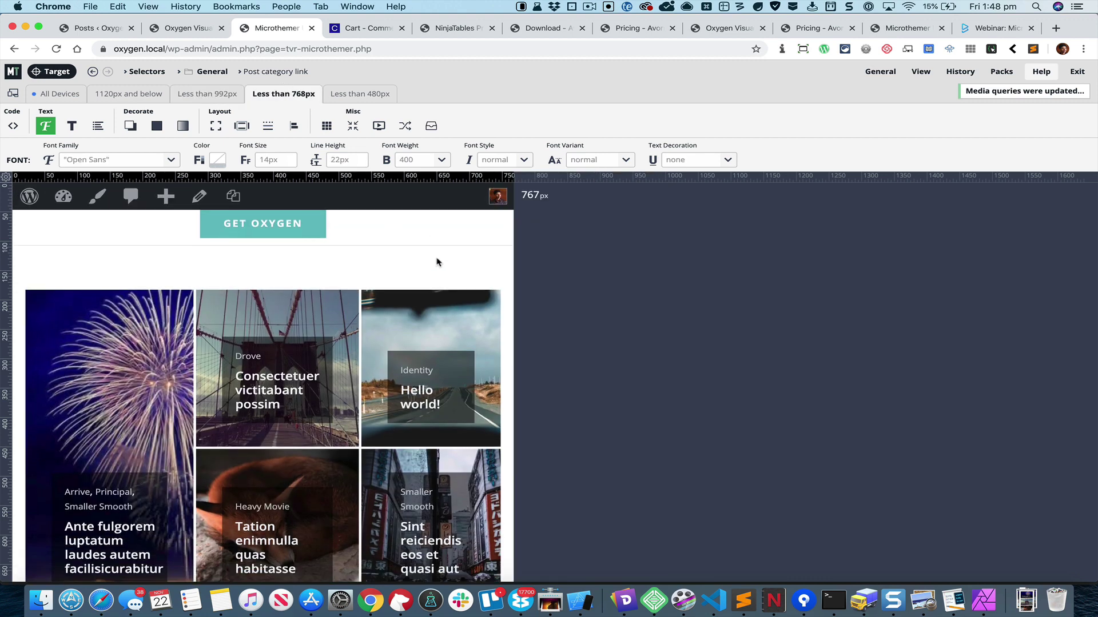
scroll(437, 262, down, 2)
scroll(438, 262, down, 2)
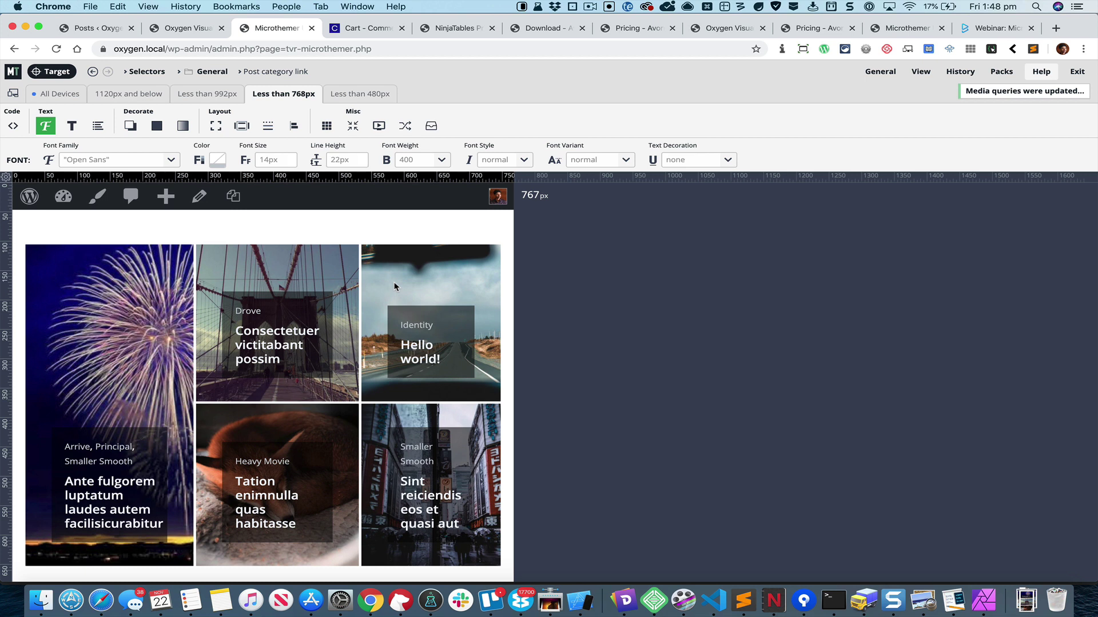
Step: Target the Blog Posts Grid Container, show its Grid properties, and dock all options left
click(212, 72)
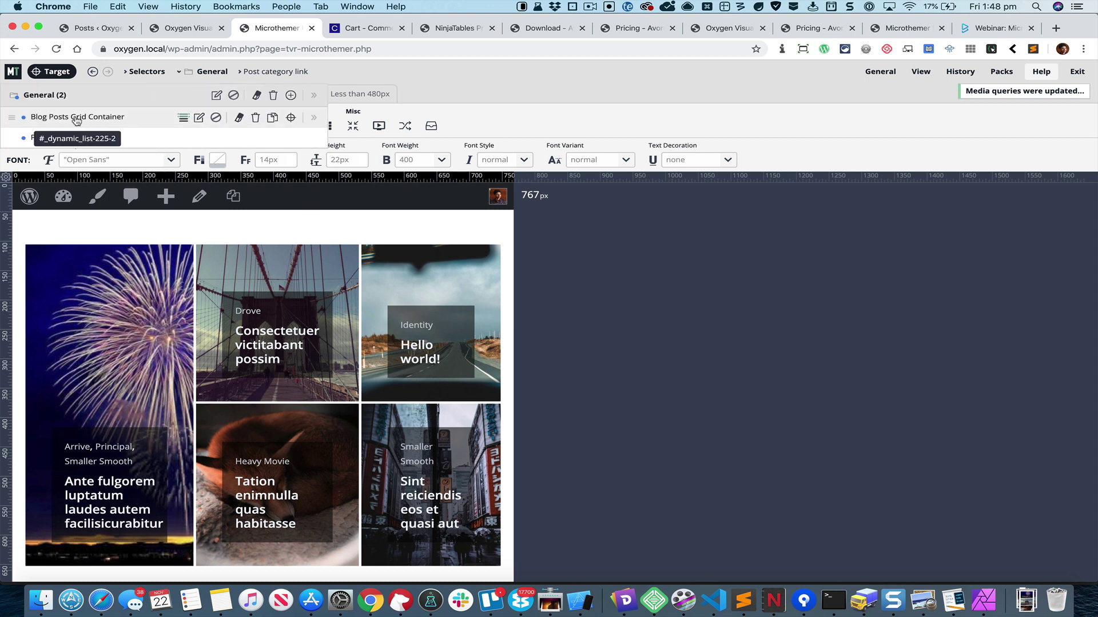
click(95, 117)
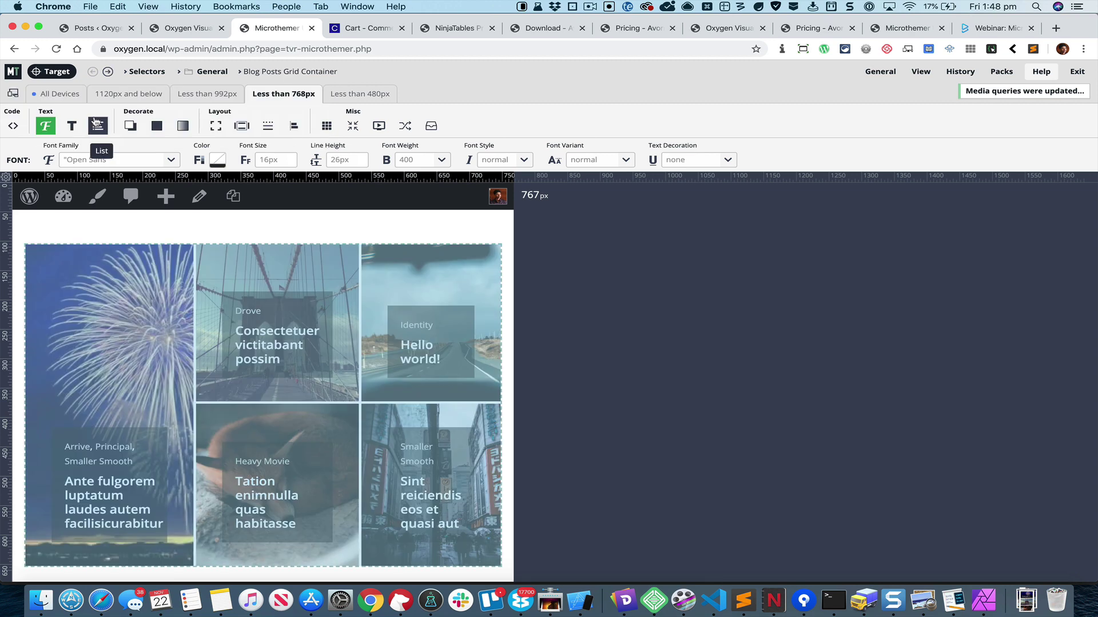
click(330, 126)
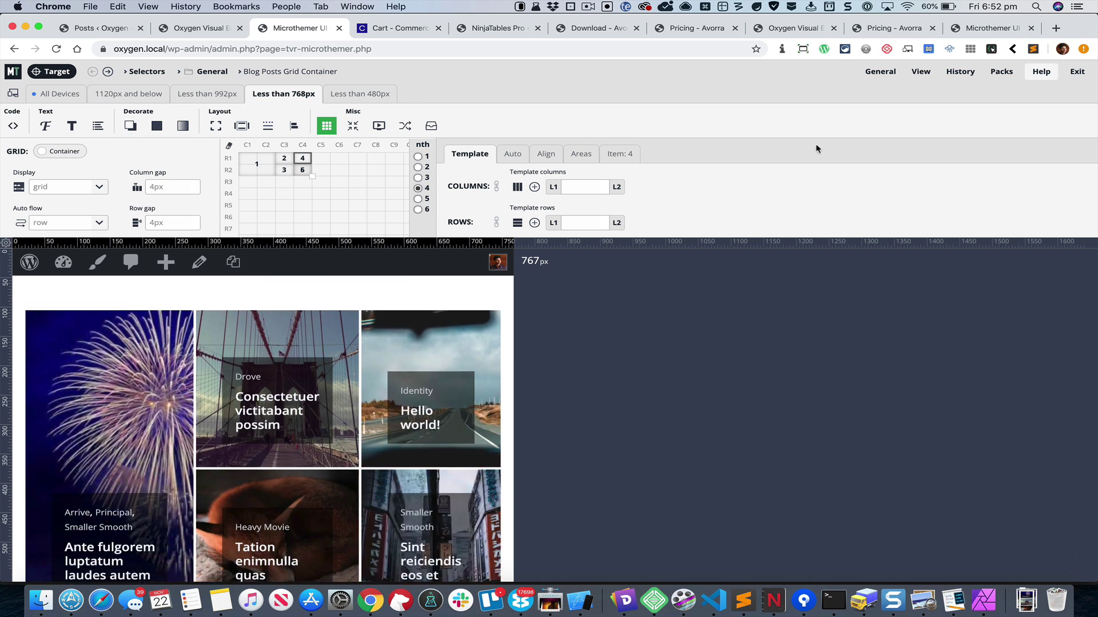
click(920, 72)
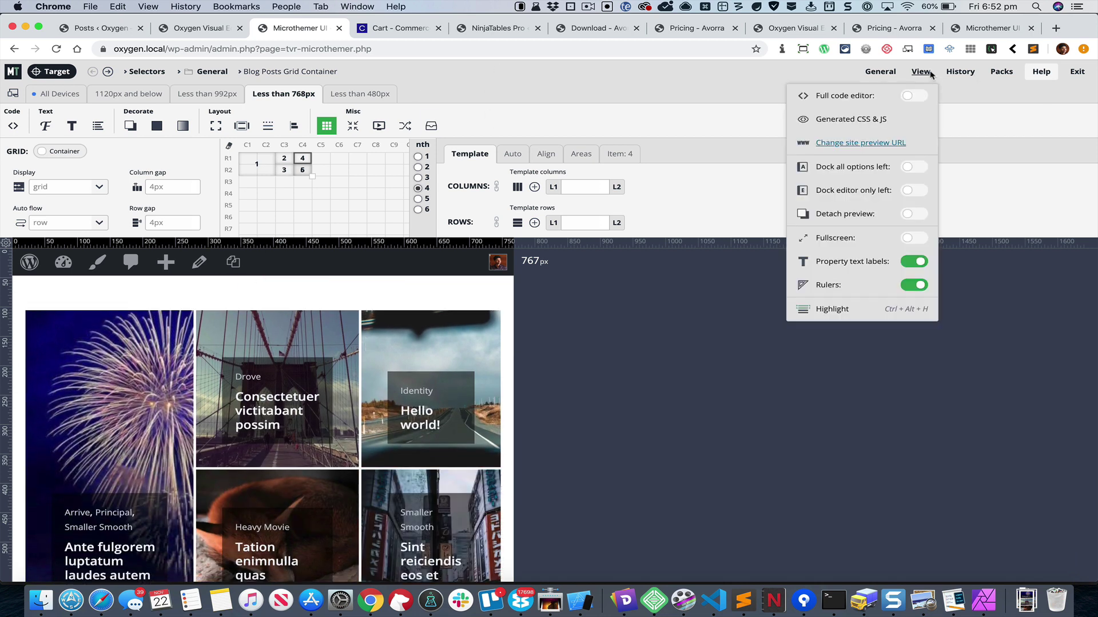
click(915, 169)
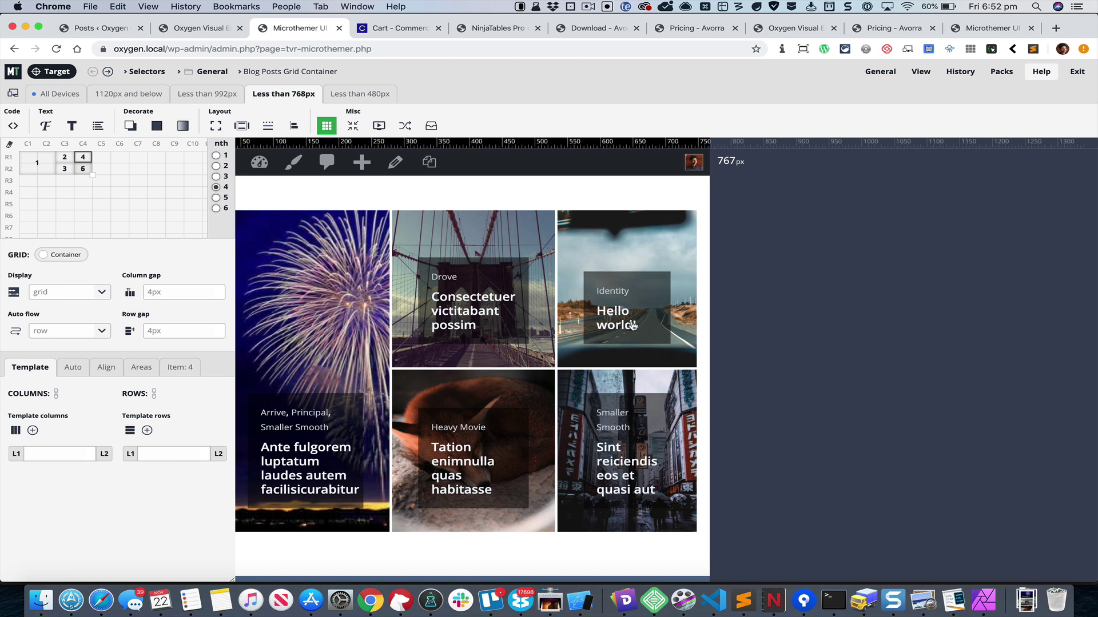
Step: Drag the Drove post and other grid items into rows 3 and 4 below the fireworks post
click(191, 297)
click(64, 157)
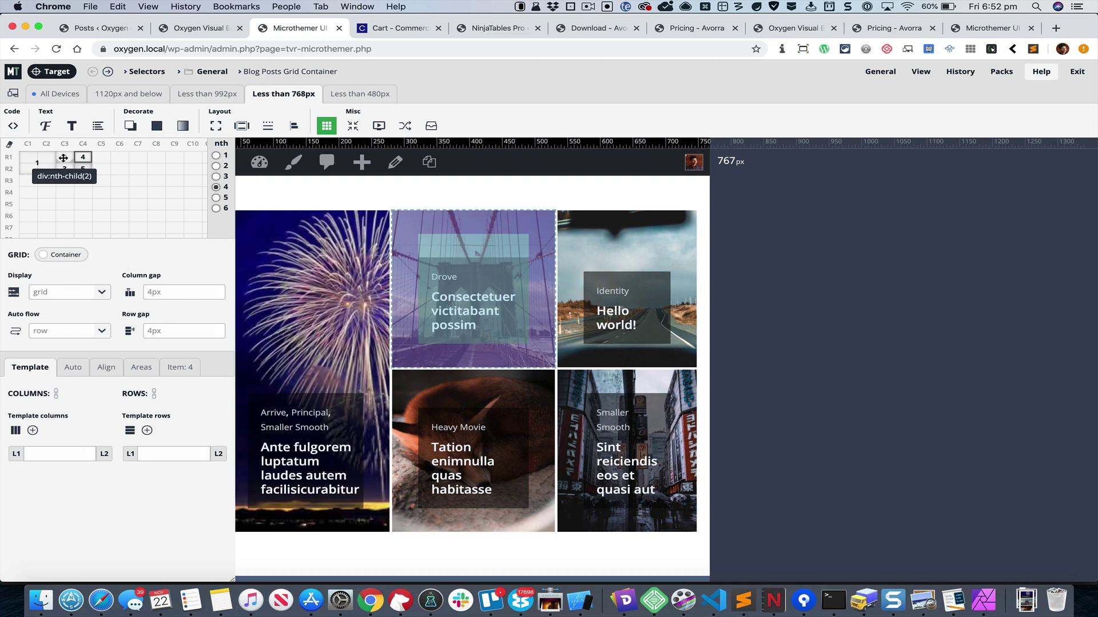
drag(63, 162, 28, 192)
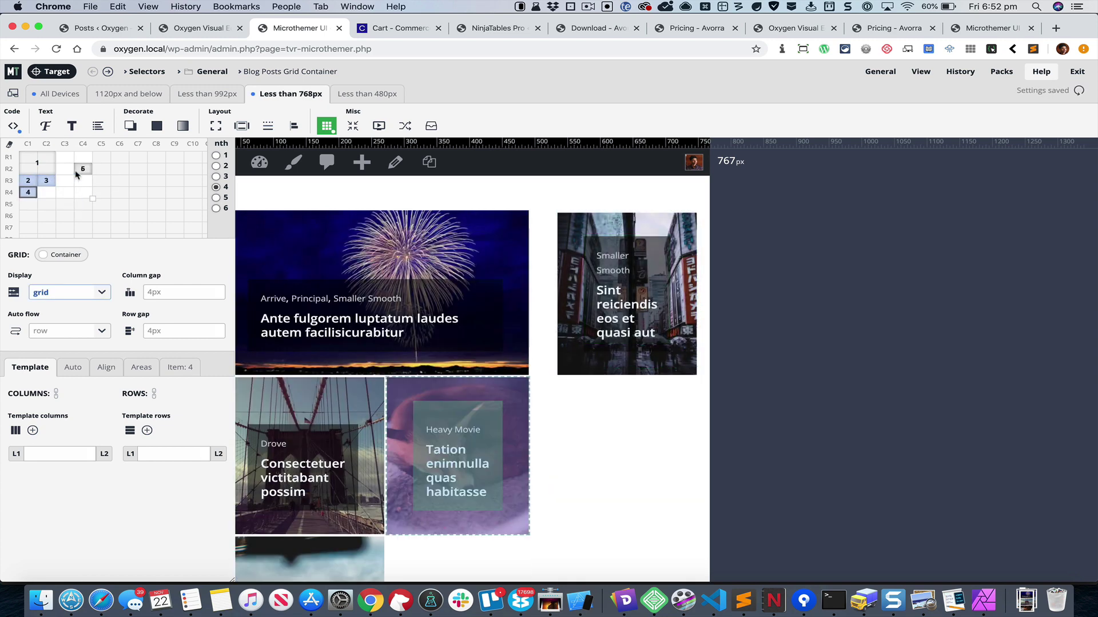
drag(82, 168, 46, 191)
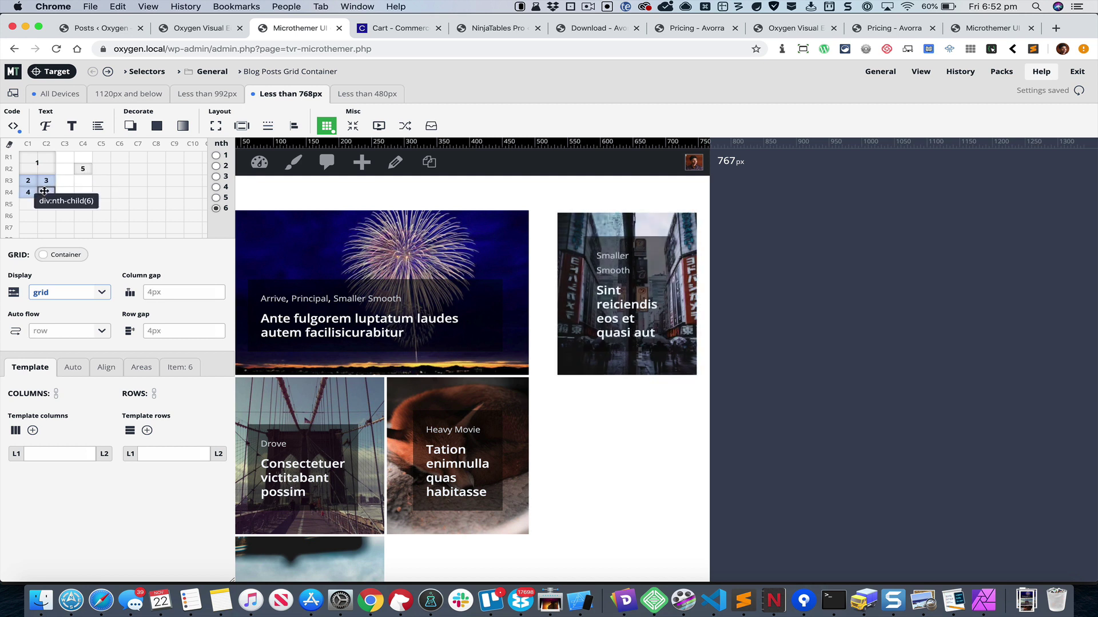
click(82, 168)
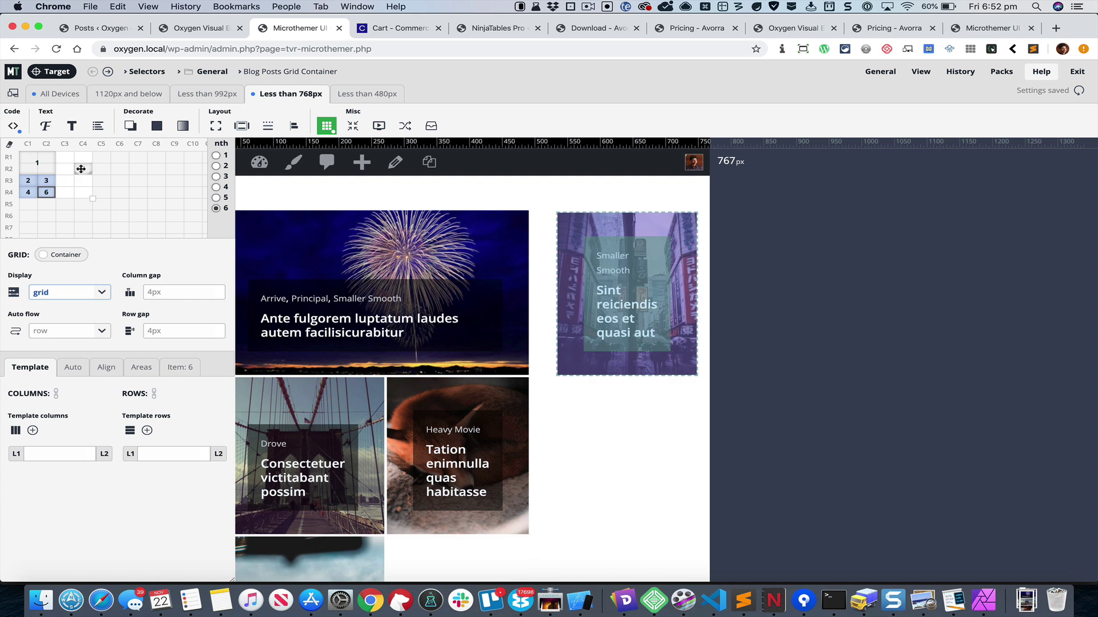
drag(82, 168, 47, 193)
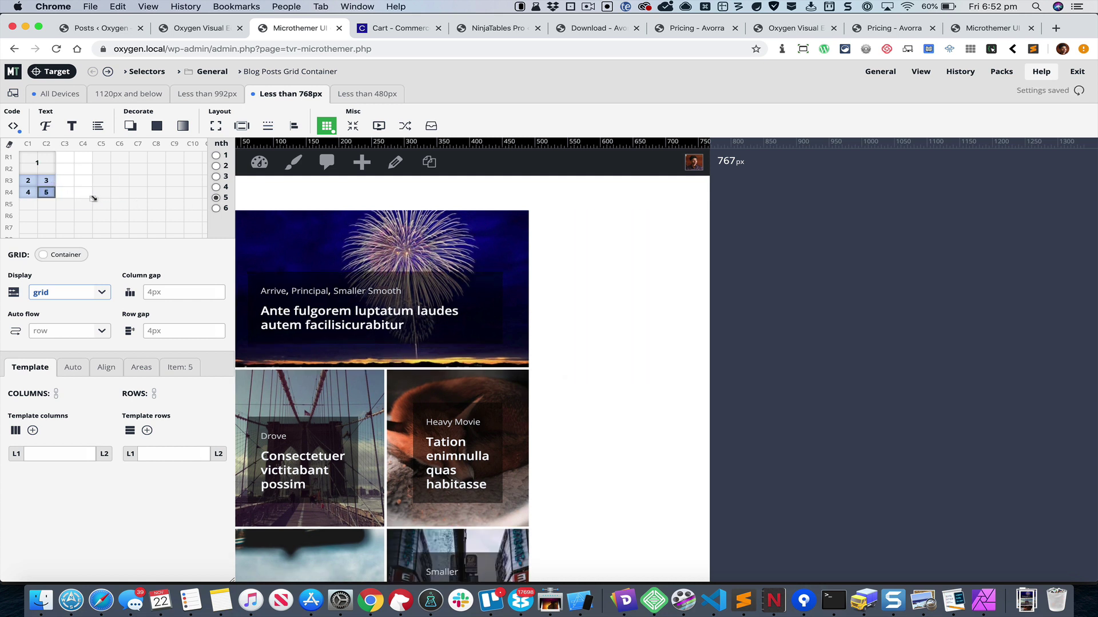
Step: Trim the grid down to two 1fr columns so the posts fill the width
drag(93, 198, 64, 200)
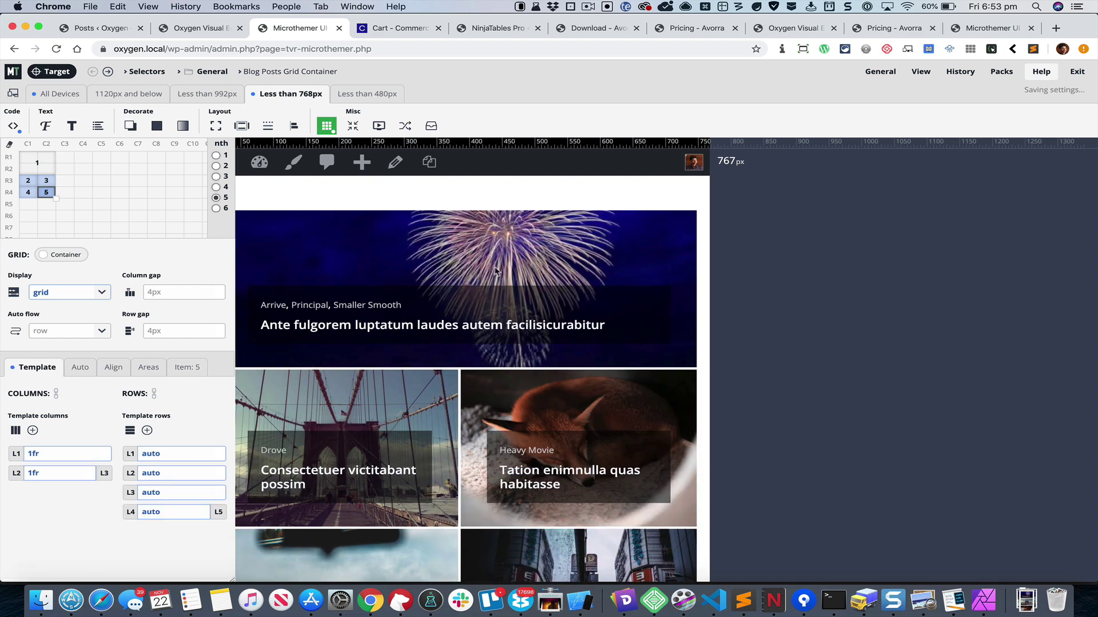
scroll(495, 271, down, 4)
scroll(495, 270, up, 4)
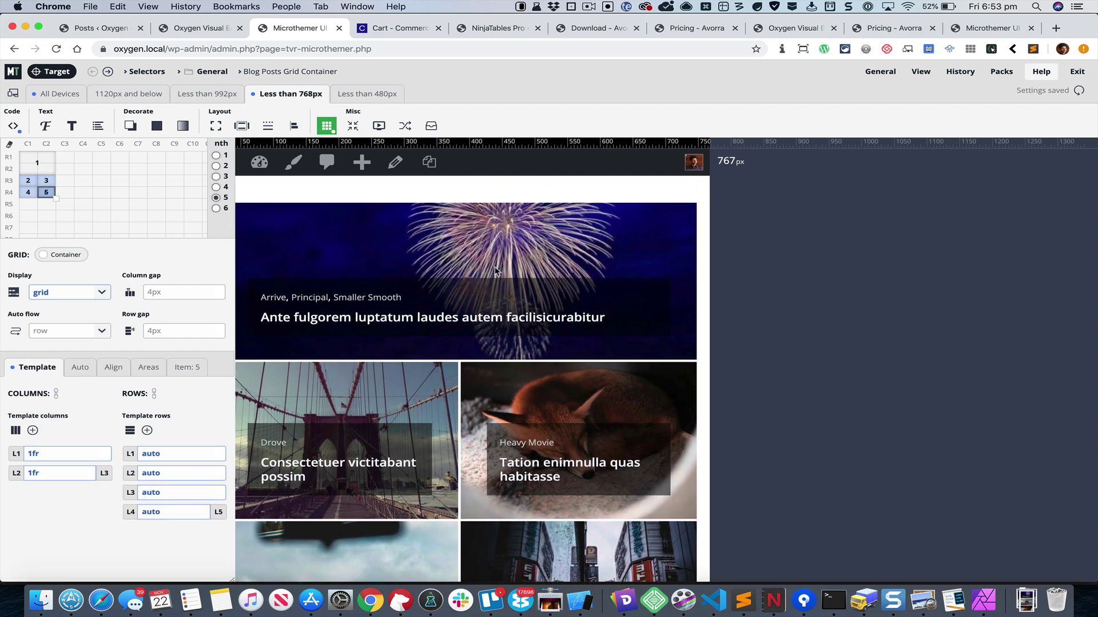